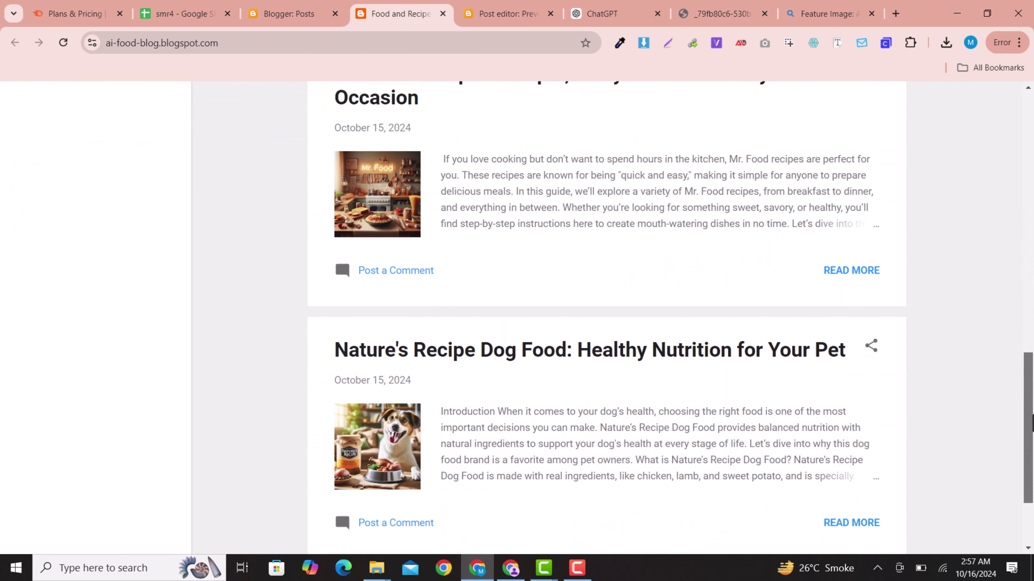
Open the blog post about Nature's Recipe Dog Food and look through its images and sections.
{"action": "scroll", "coordinate": [417, 351], "scroll_direction": "down", "scroll_amount": 3}
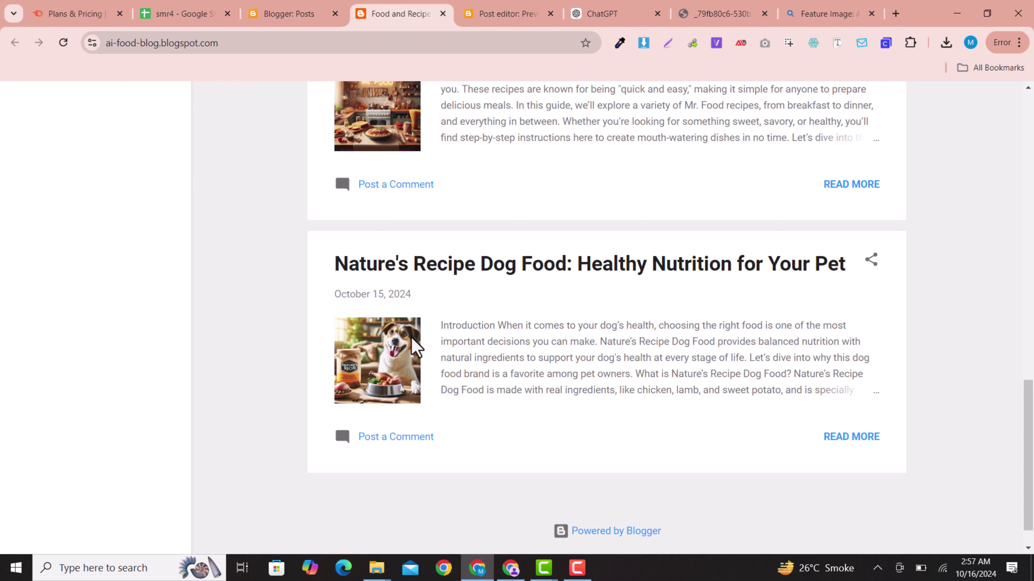
{"action": "left_click", "coordinate": [455, 273]}
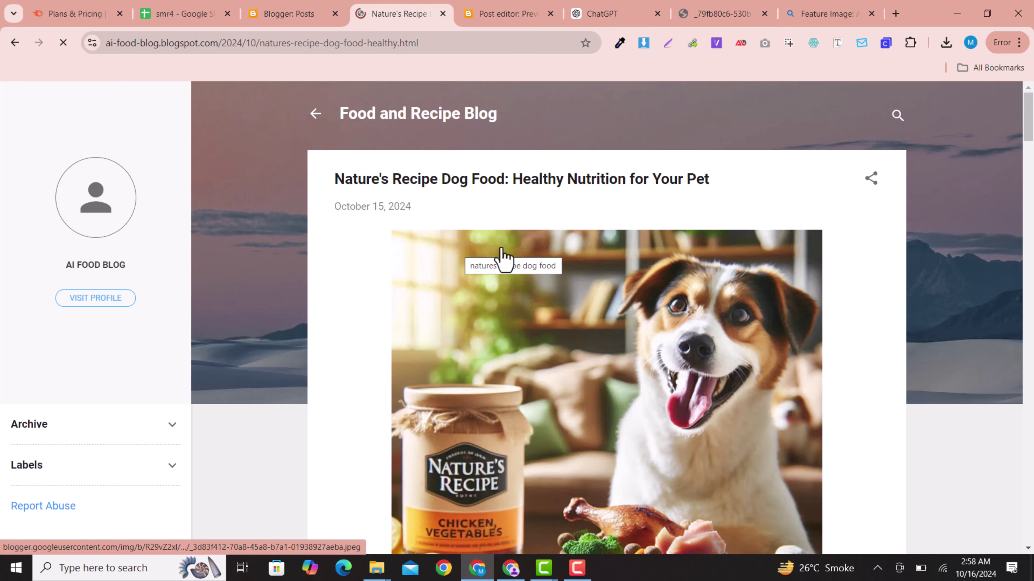
{"action": "left_click_drag", "start_coordinate": [1030, 117], "coordinate": [1031, 246]}
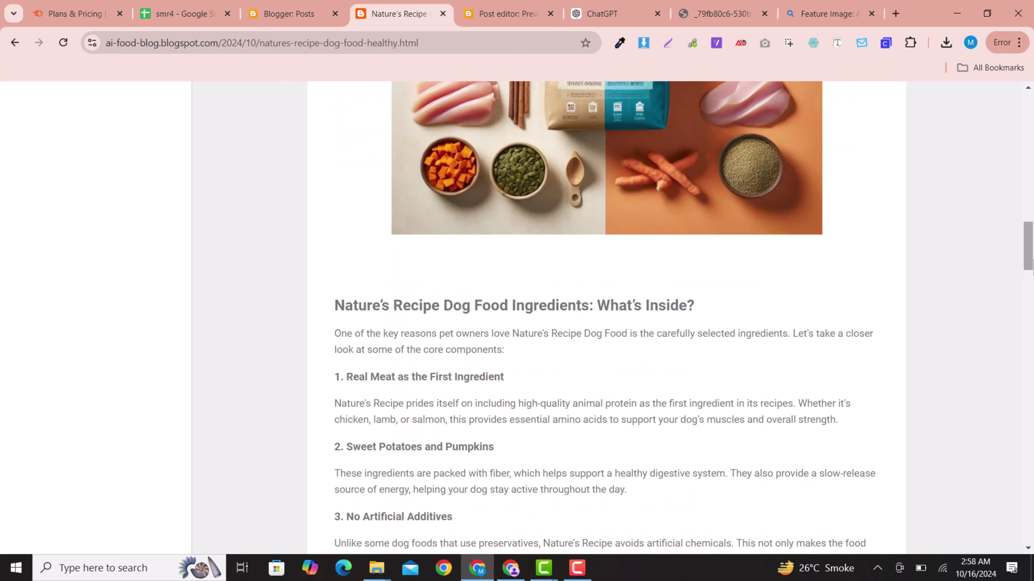
{"action": "mouse_move", "coordinate": [1032, 269]}
{"action": "left_mouse_down"}
{"action": "mouse_move", "coordinate": [1032, 509]}
{"action": "mouse_move", "coordinate": [1024, 127]}
{"action": "left_mouse_up"}
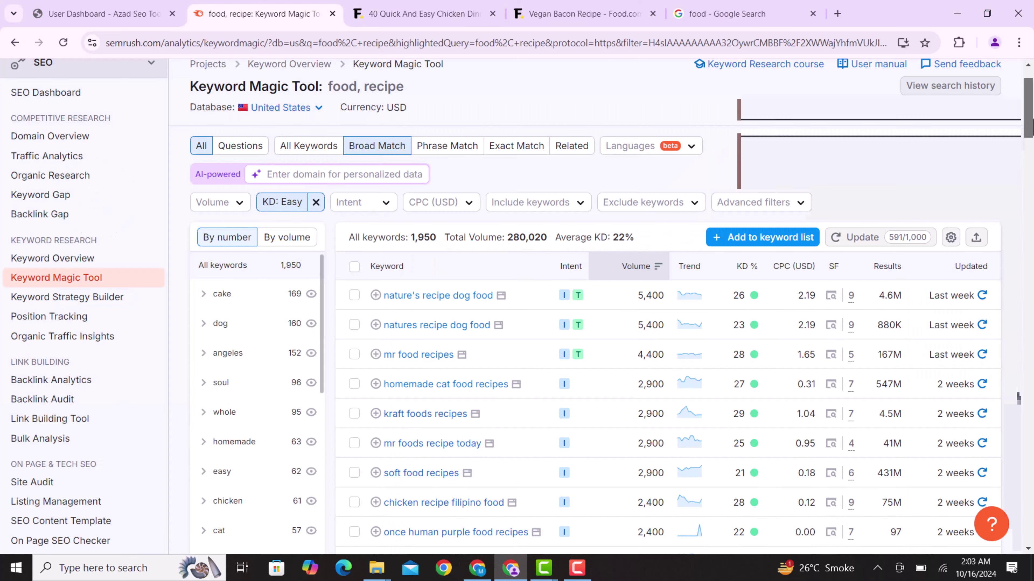
Look through the easy-difficulty keyword results for "food, recipe" in the Keyword Magic Tool.
{"action": "scroll", "coordinate": [1017, 397], "scroll_direction": "down", "scroll_amount": 4}
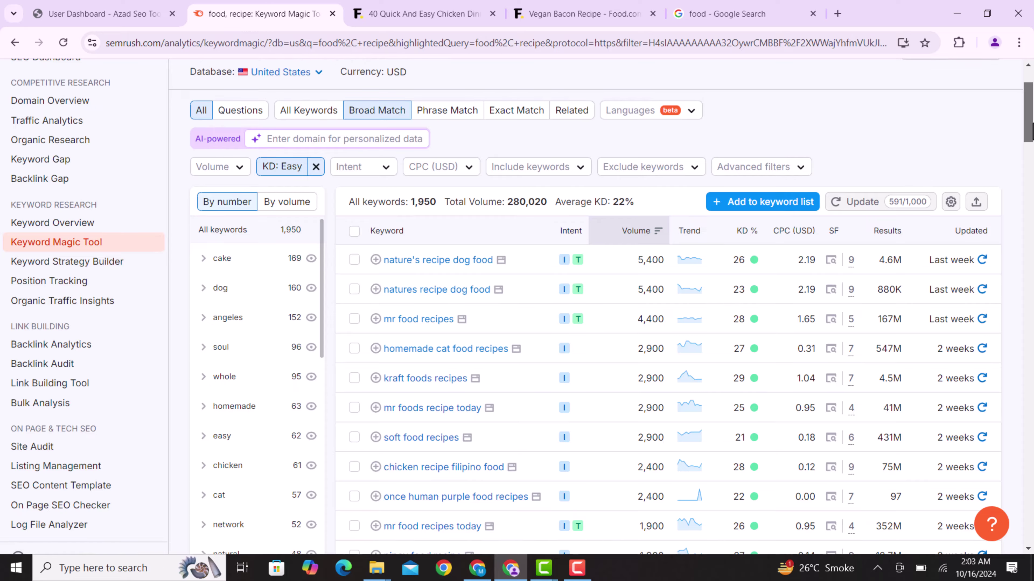
{"action": "left_click_drag", "start_coordinate": [1031, 144], "coordinate": [1030, 211]}
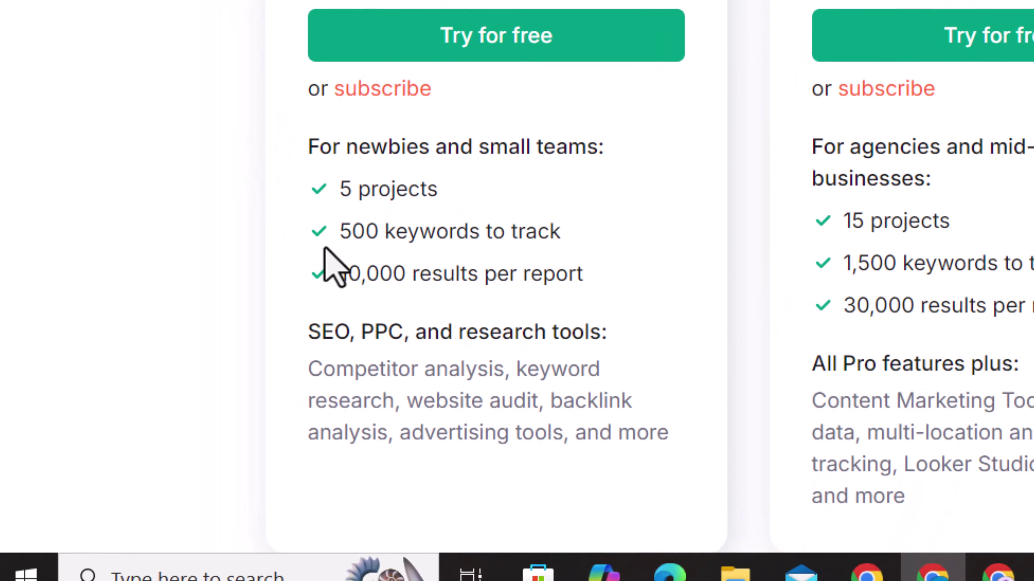
Examine the tracked-keyword and results-per-report limits of the Semrush plan for newbies and small teams.
{"action": "scroll", "coordinate": [344, 228], "scroll_direction": "down", "scroll_amount": 1}
{"action": "left_click_drag", "start_coordinate": [349, 210], "coordinate": [383, 212]}
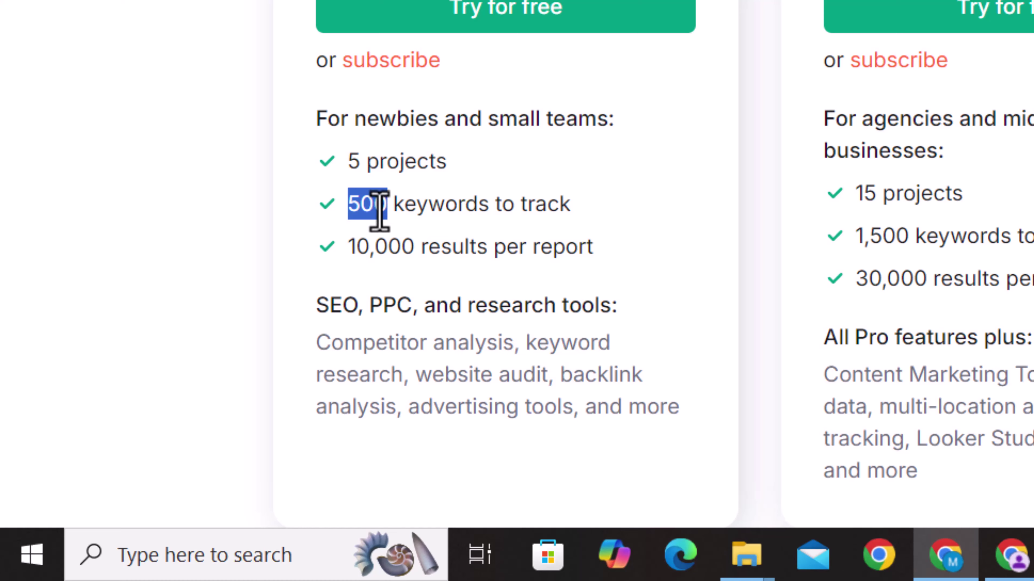
{"action": "left_click", "coordinate": [343, 266]}
{"action": "left_click_drag", "start_coordinate": [349, 247], "coordinate": [499, 263]}
{"action": "left_click", "coordinate": [536, 257]}
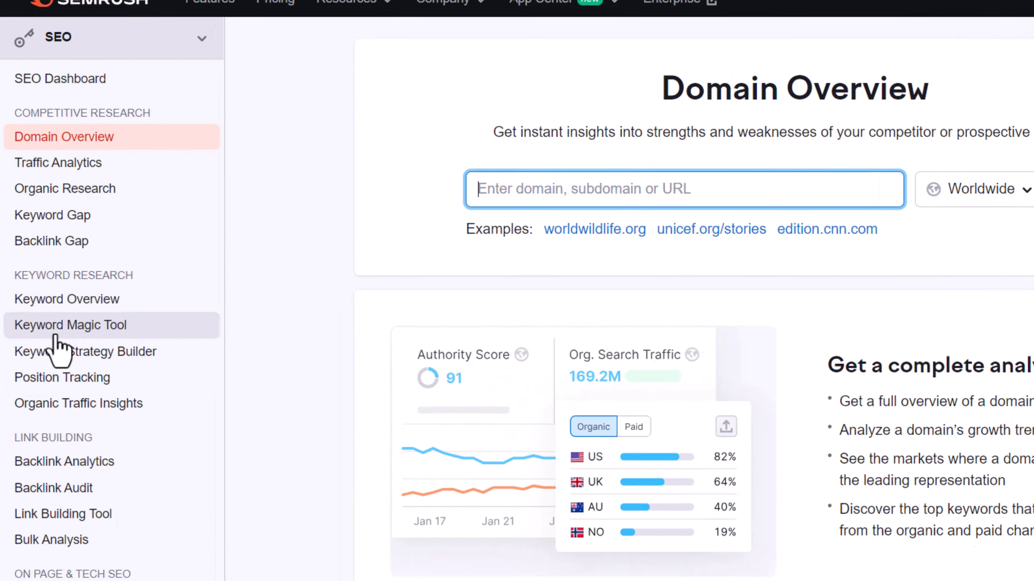
Open the Keyword Magic Tool and search for "food, recipe" in the US database.
{"action": "left_click", "coordinate": [128, 344]}
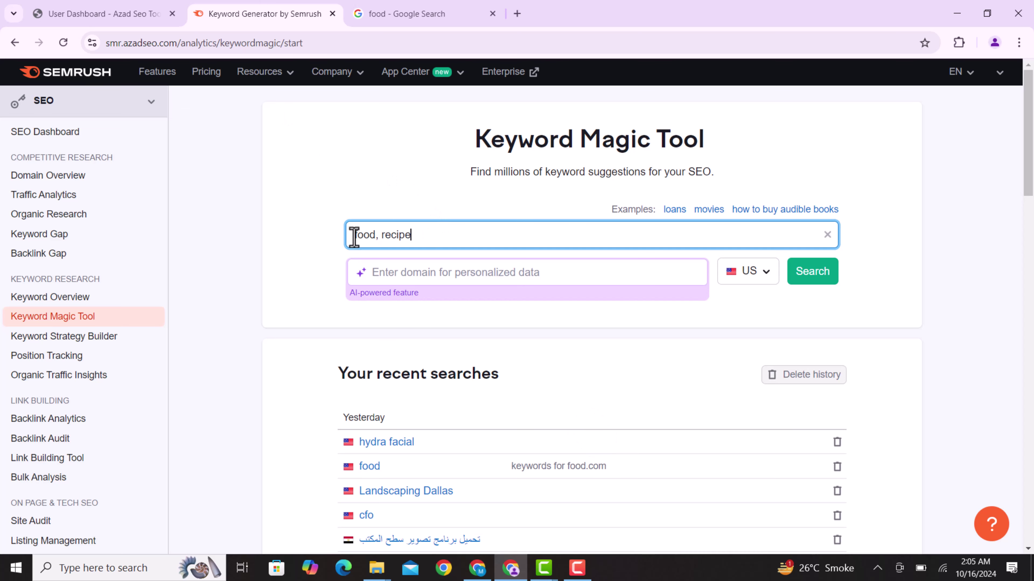
{"action": "double_click", "coordinate": [372, 235]}
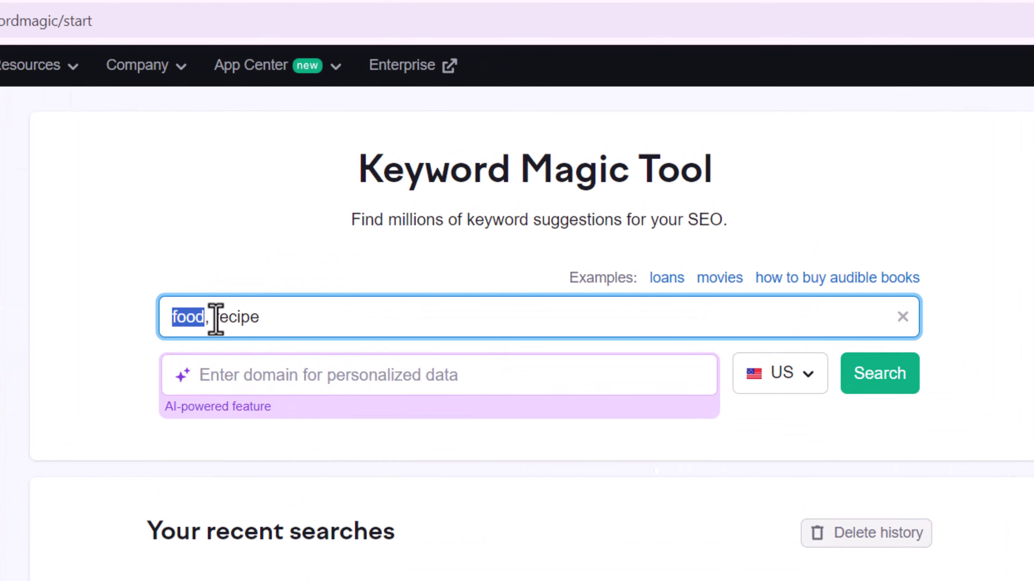
{"action": "double_click", "coordinate": [215, 316]}
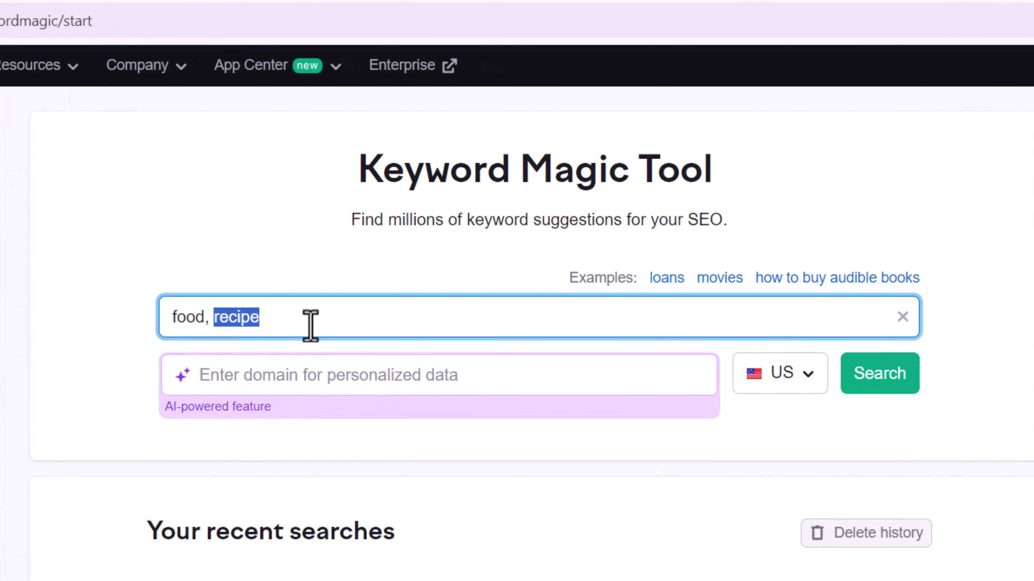
{"action": "left_click", "coordinate": [199, 319]}
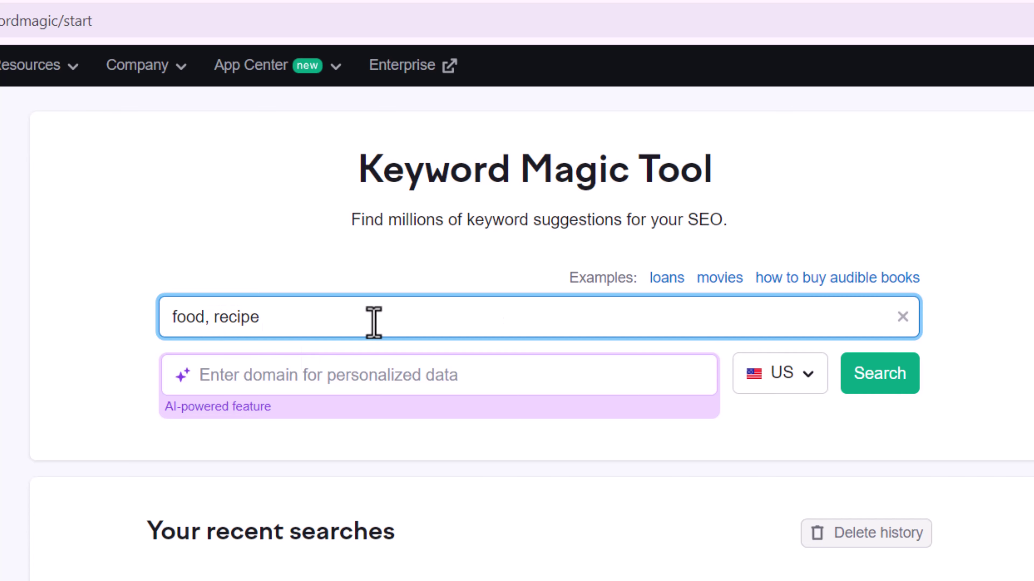
{"action": "left_click", "coordinate": [877, 377]}
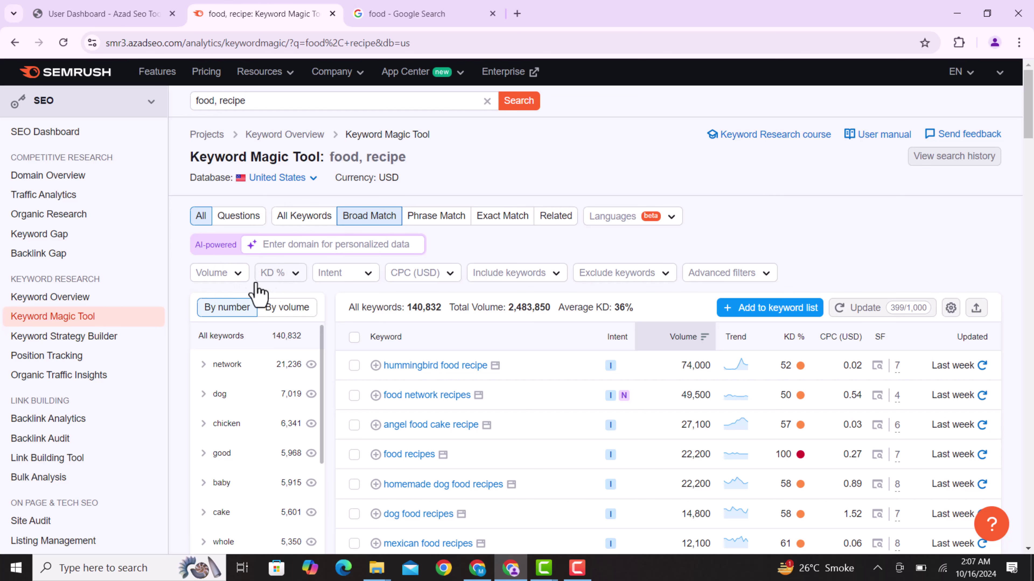
Filter the keyword results to Easy keyword difficulty (15–29%), leaving the search volume unrestricted.
{"action": "left_click", "coordinate": [280, 273]}
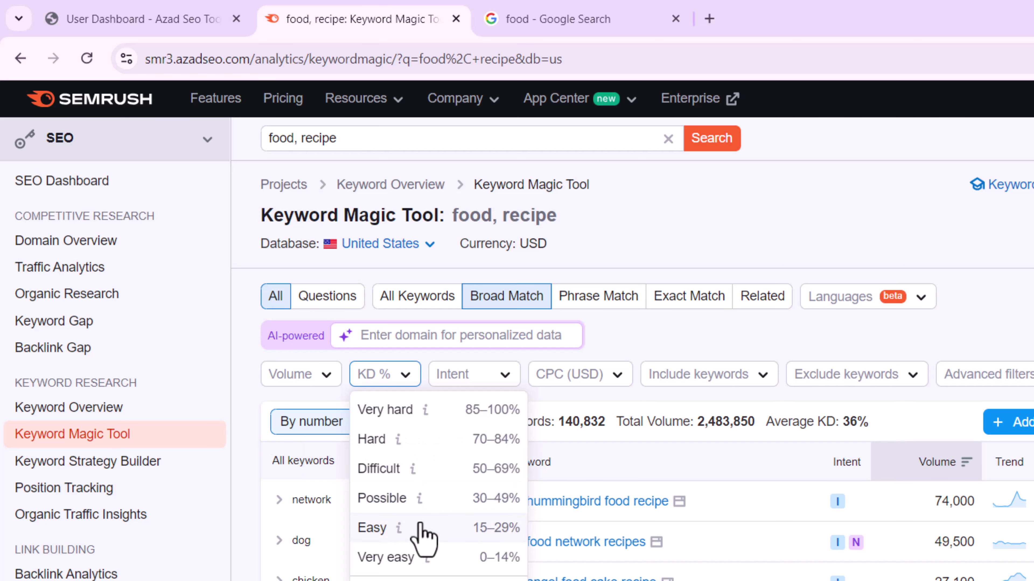
{"action": "left_click", "coordinate": [420, 538]}
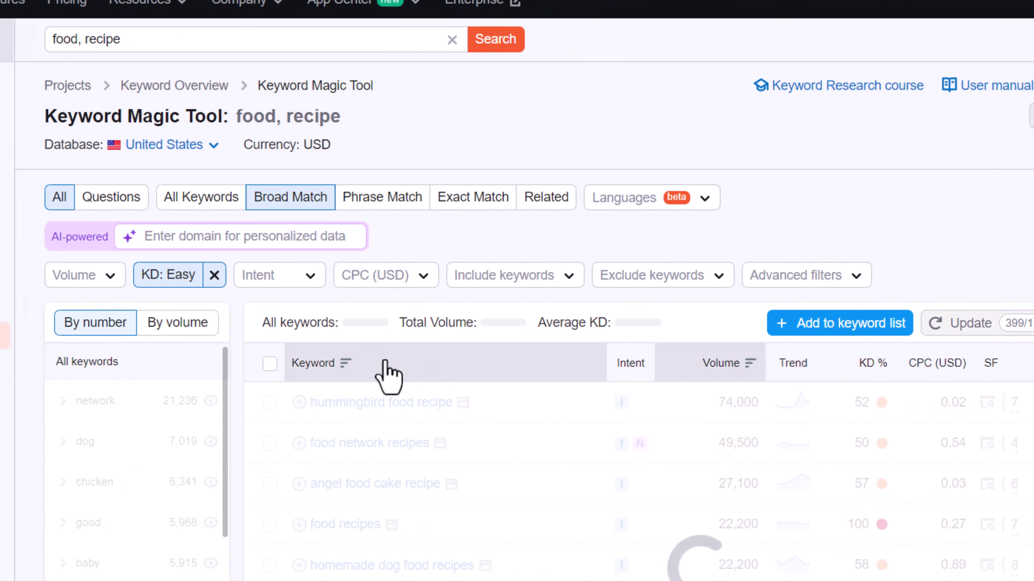
{"action": "left_click", "coordinate": [77, 281]}
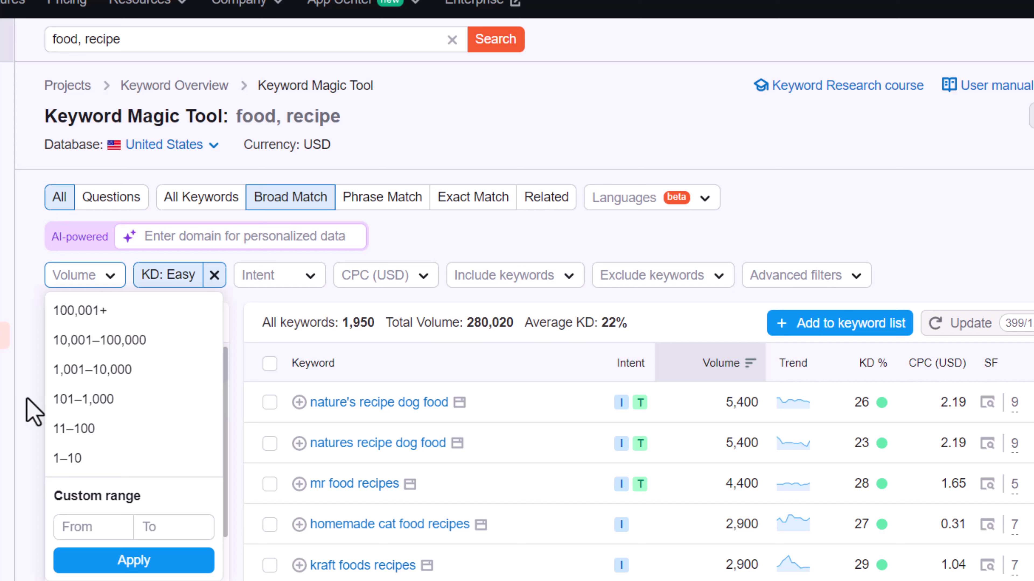
{"action": "left_click", "coordinate": [244, 297]}
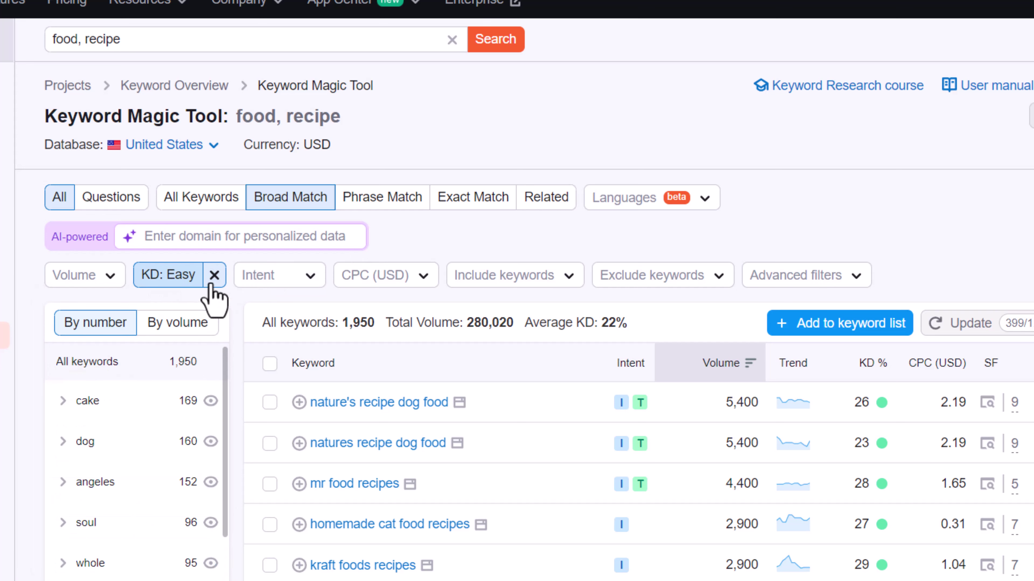
Examine the keyword count, total volume and average difficulty of the filtered results, along with the listed keywords.
{"action": "scroll", "coordinate": [535, 411], "scroll_direction": "down", "scroll_amount": 2}
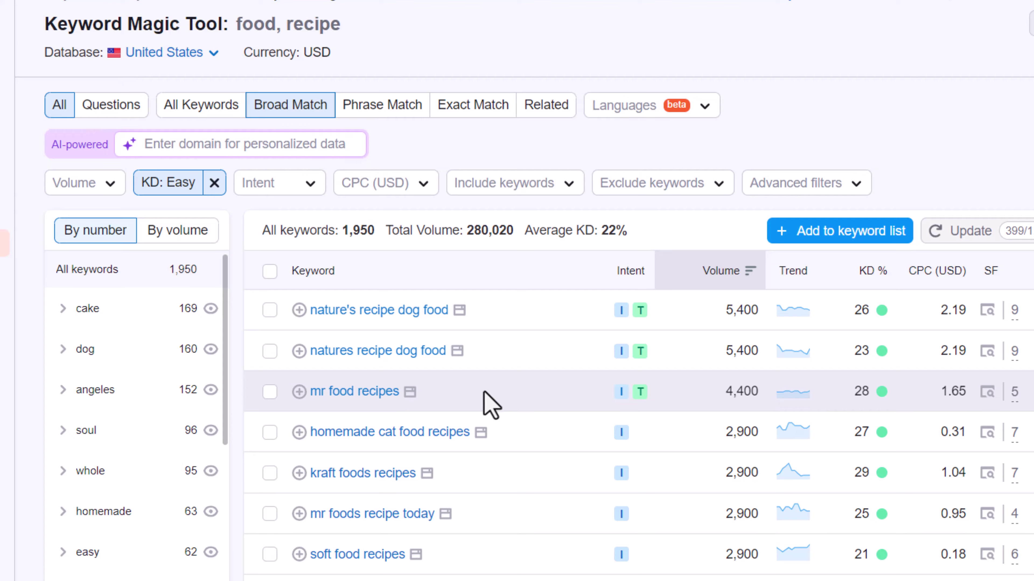
{"action": "scroll", "coordinate": [491, 403], "scroll_direction": "down", "scroll_amount": 2}
{"action": "left_click_drag", "start_coordinate": [335, 139], "coordinate": [372, 143]}
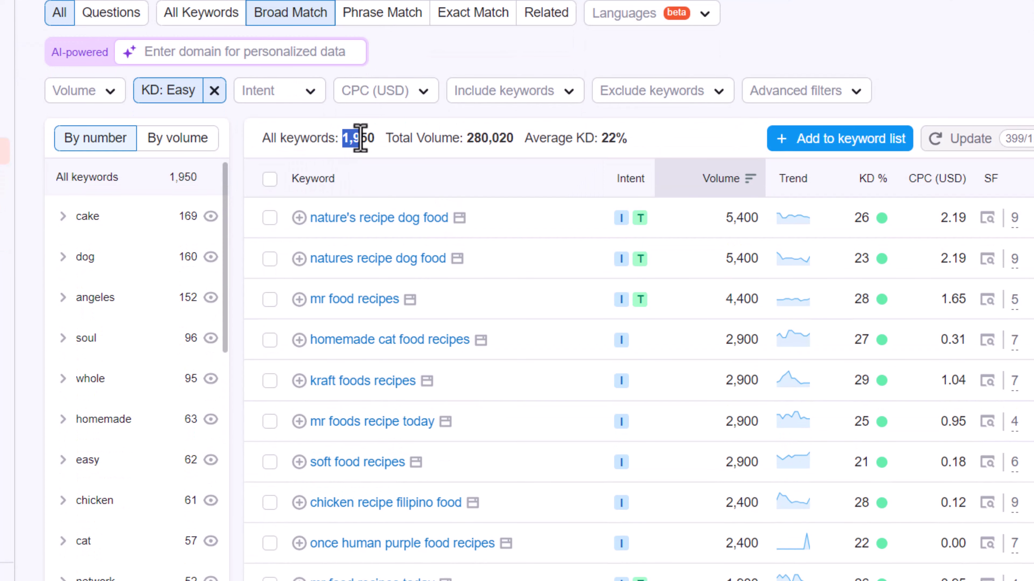
{"action": "left_click", "coordinate": [486, 134]}
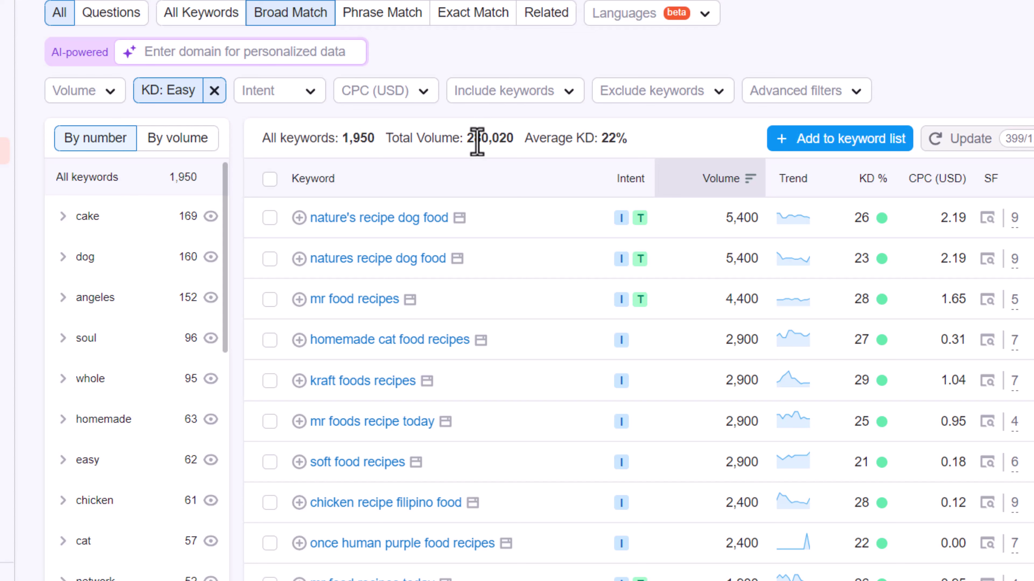
{"action": "left_click_drag", "start_coordinate": [475, 141], "coordinate": [505, 141]}
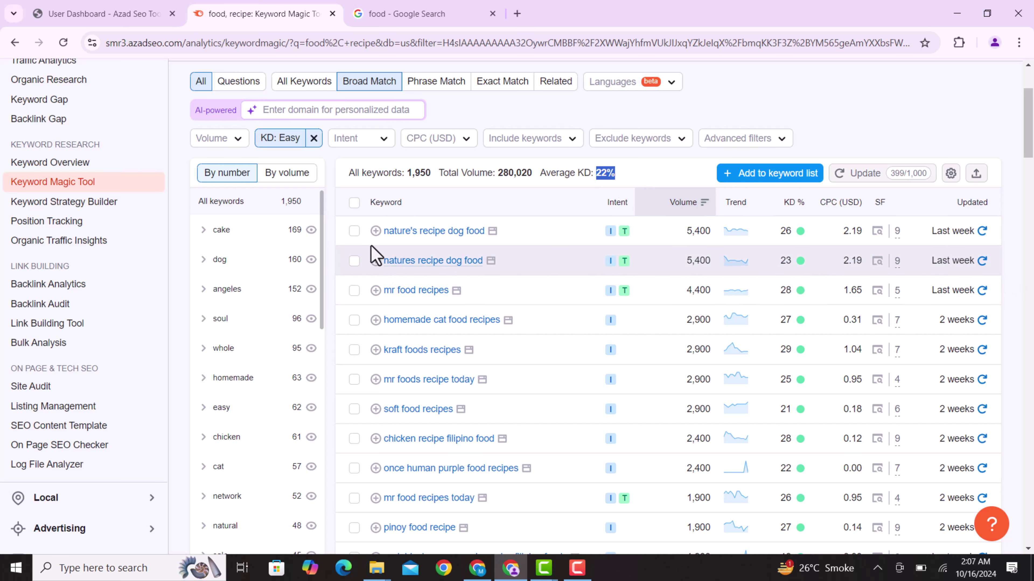
{"action": "scroll", "coordinate": [477, 399], "scroll_direction": "down", "scroll_amount": 3}
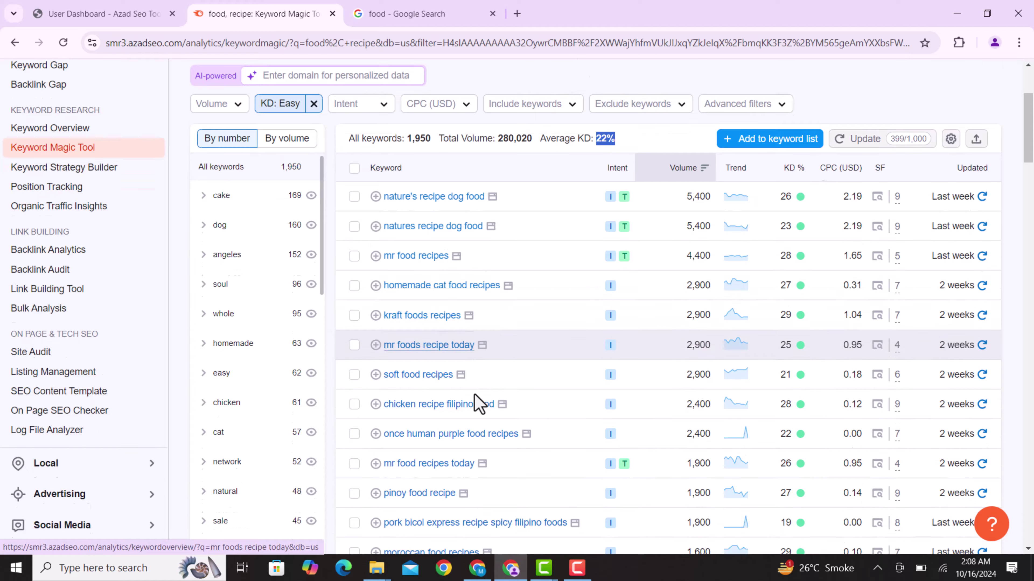
{"action": "scroll", "coordinate": [484, 403], "scroll_direction": "up", "scroll_amount": 3}
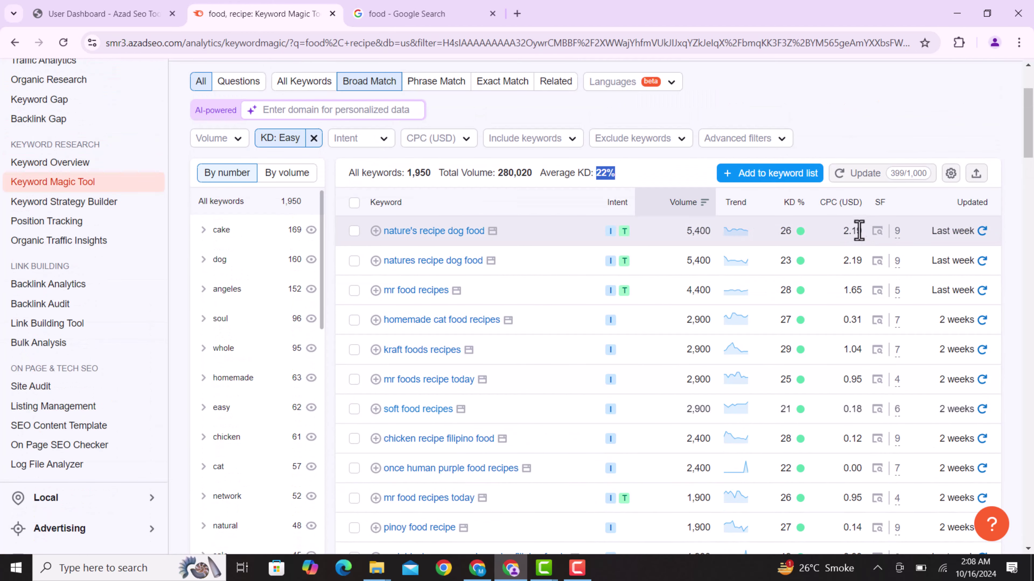
Sort the keywords by CPC to inspect the highest-paying ones, and restore the sorting by search volume.
{"action": "left_click", "coordinate": [847, 231]}
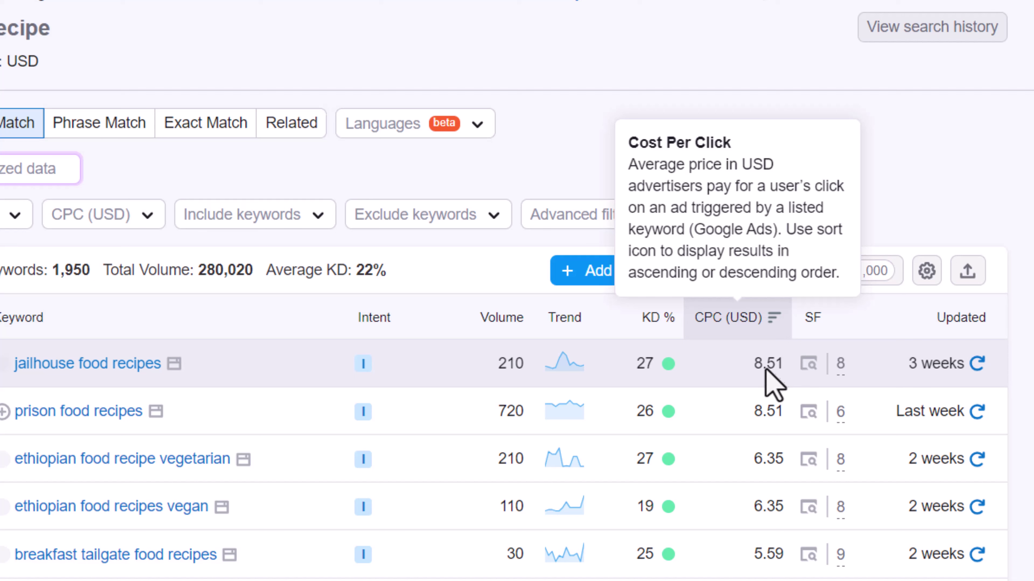
{"action": "left_click_drag", "start_coordinate": [768, 368], "coordinate": [729, 468]}
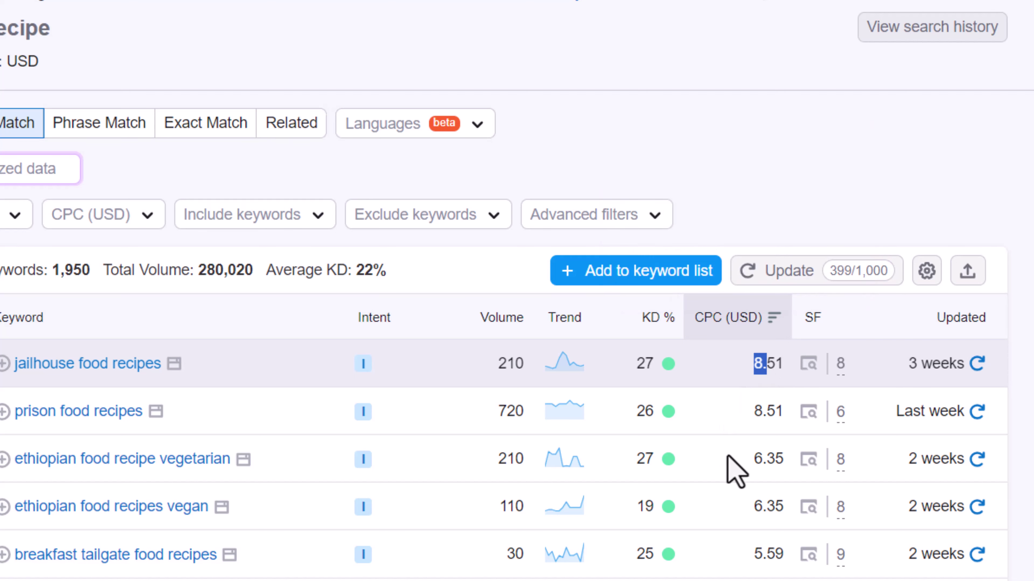
{"action": "scroll", "coordinate": [729, 468], "scroll_direction": "down", "scroll_amount": 3}
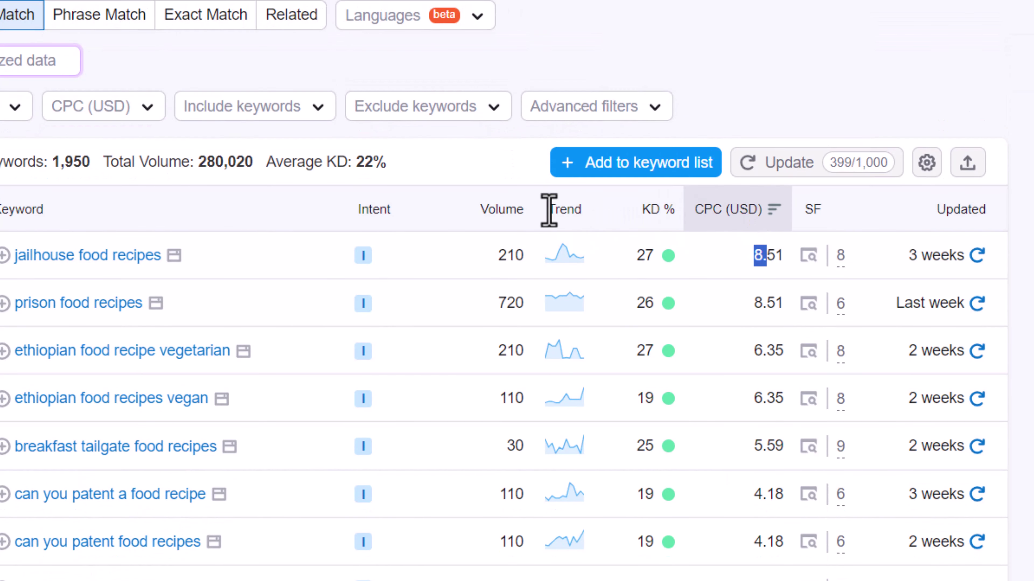
{"action": "left_click", "coordinate": [508, 216]}
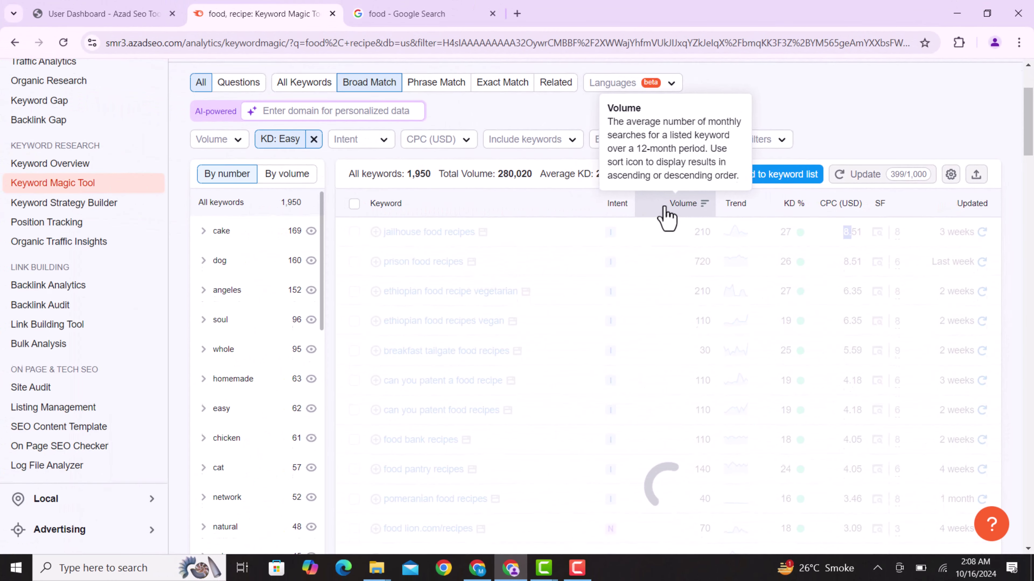
Look through the easy food and recipe keywords sorted by search volume.
{"action": "scroll", "coordinate": [667, 217], "scroll_direction": "up", "scroll_amount": 3}
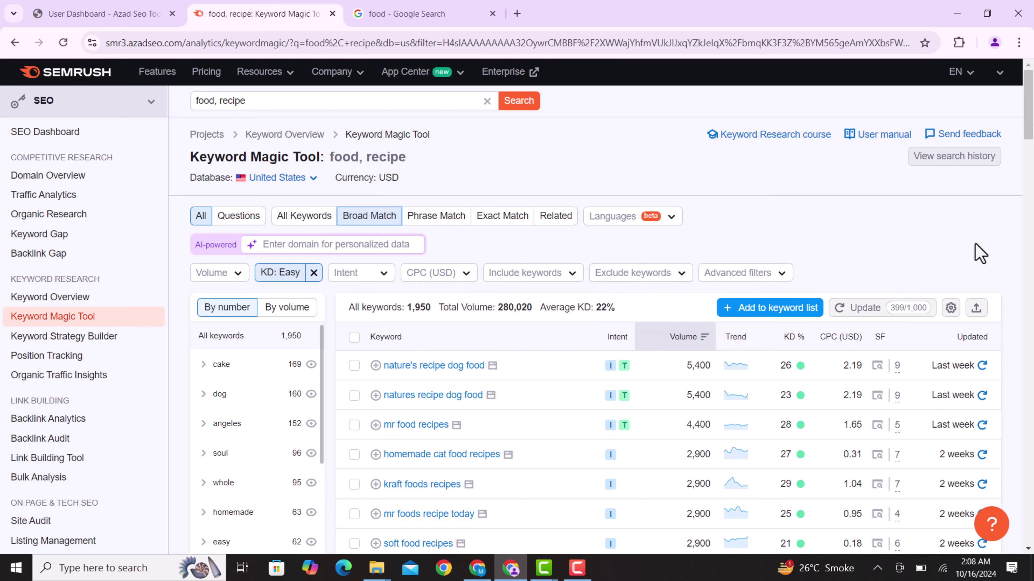
{"action": "scroll", "coordinate": [978, 257], "scroll_direction": "down", "scroll_amount": 2}
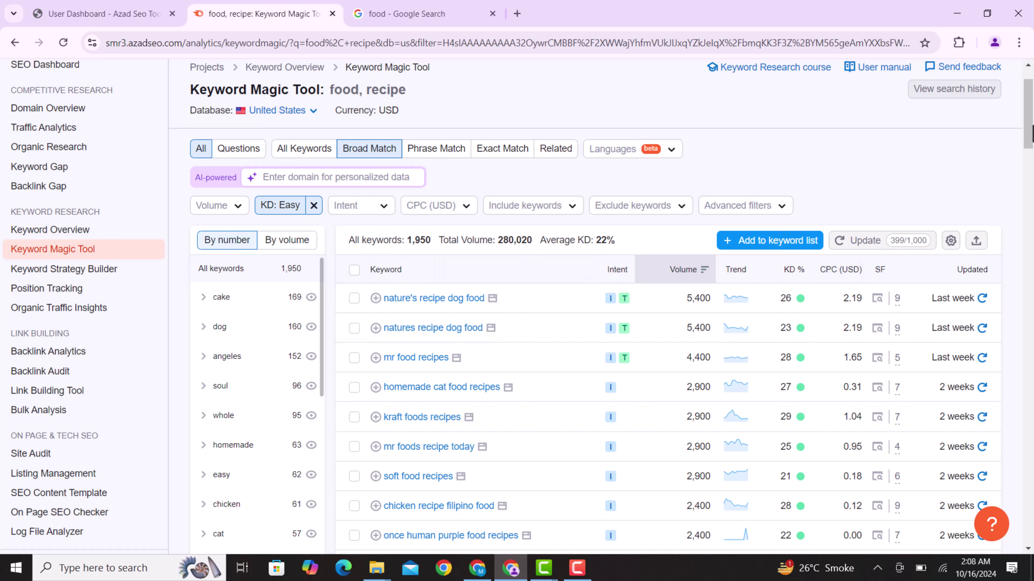
{"action": "scroll", "coordinate": [517, 308], "scroll_direction": "down", "scroll_amount": 5}
{"action": "scroll", "coordinate": [517, 307], "scroll_direction": "down", "scroll_amount": 8}
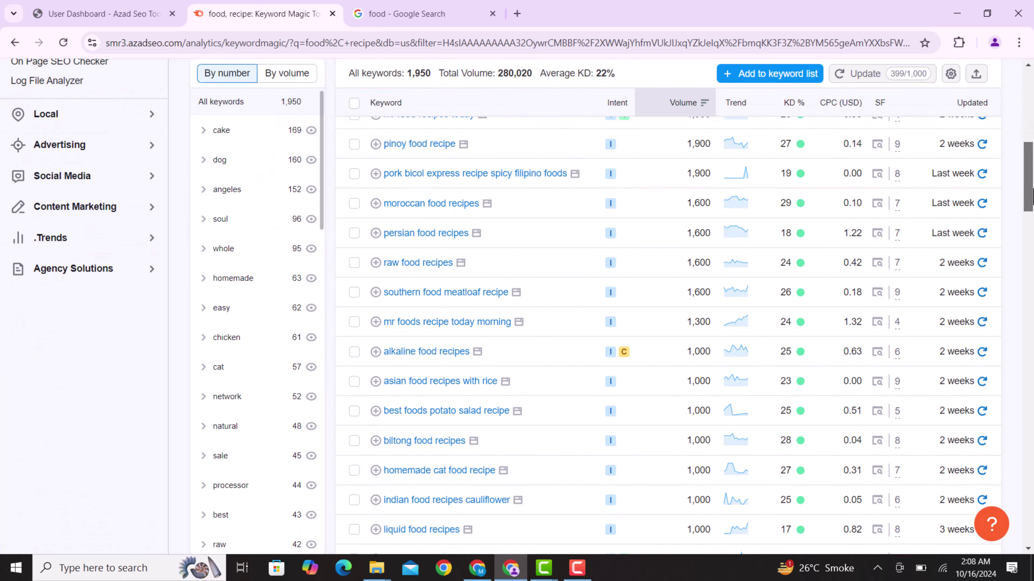
{"action": "scroll", "coordinate": [516, 307], "scroll_direction": "up", "scroll_amount": 9}
{"action": "scroll", "coordinate": [517, 307], "scroll_direction": "up", "scroll_amount": 5}
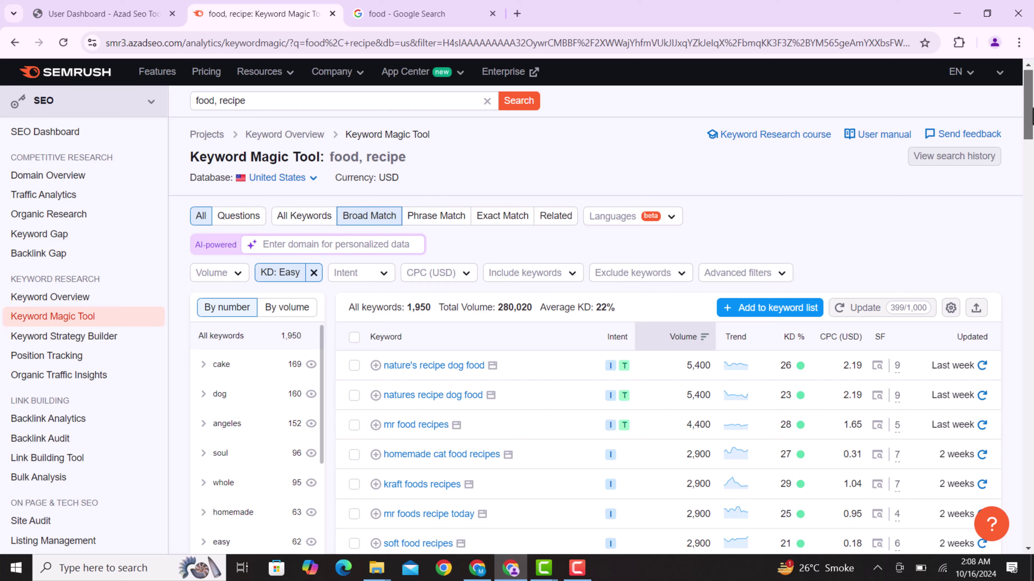
{"action": "scroll", "coordinate": [445, 398], "scroll_direction": "down", "scroll_amount": 3}
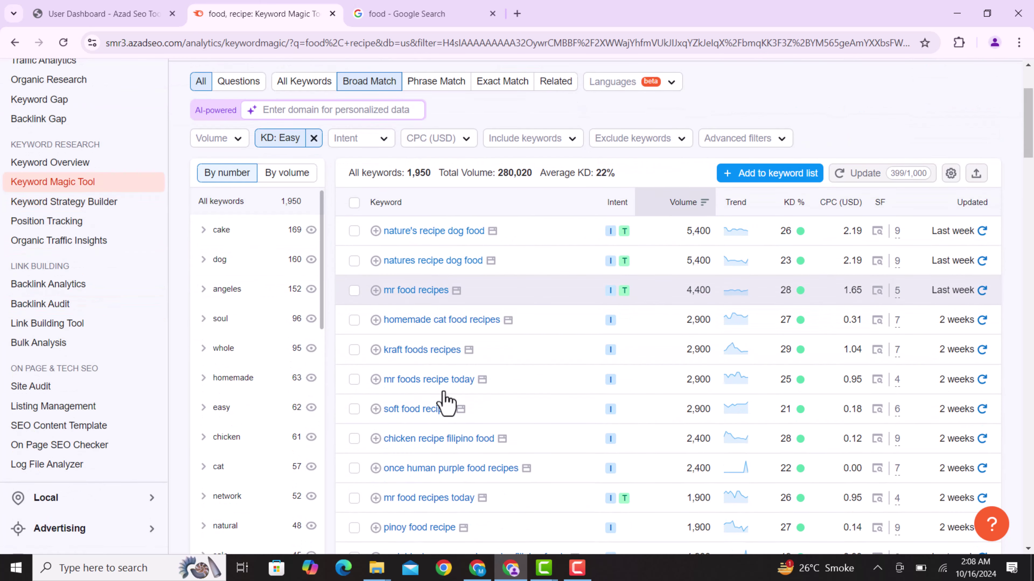
Exclude keywords containing "near me" from the results.
{"action": "scroll", "coordinate": [448, 397], "scroll_direction": "up", "scroll_amount": 2}
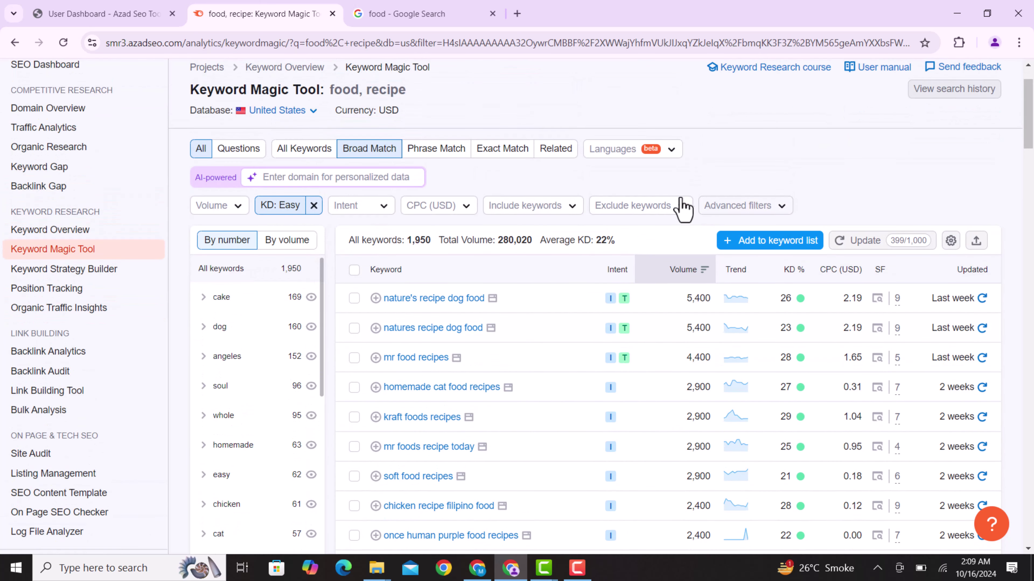
{"action": "left_click", "coordinate": [635, 207]}
{"action": "left_click", "coordinate": [620, 294]}
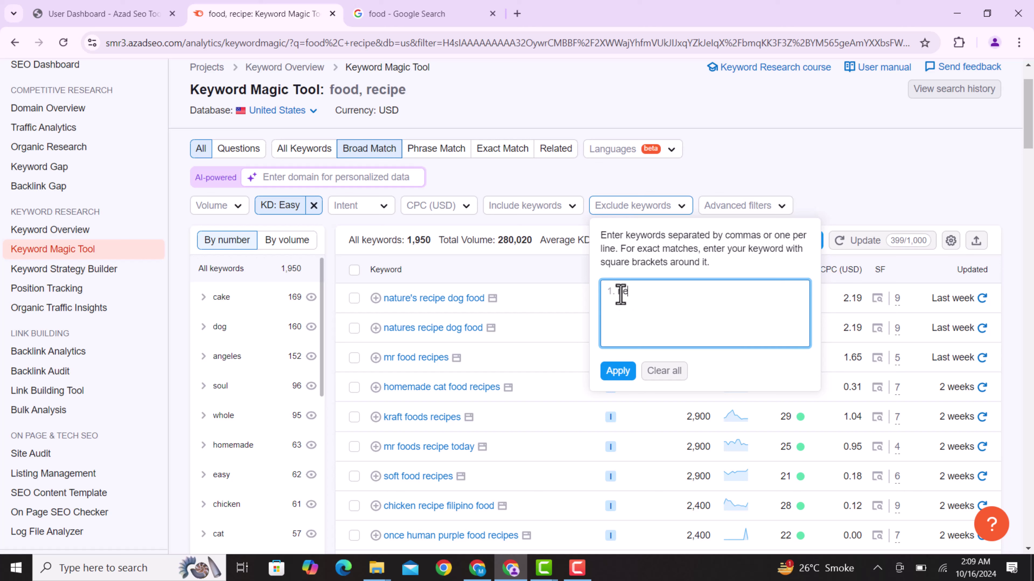
{"action": "type", "text": "near me"}
{"action": "left_click", "coordinate": [618, 372]}
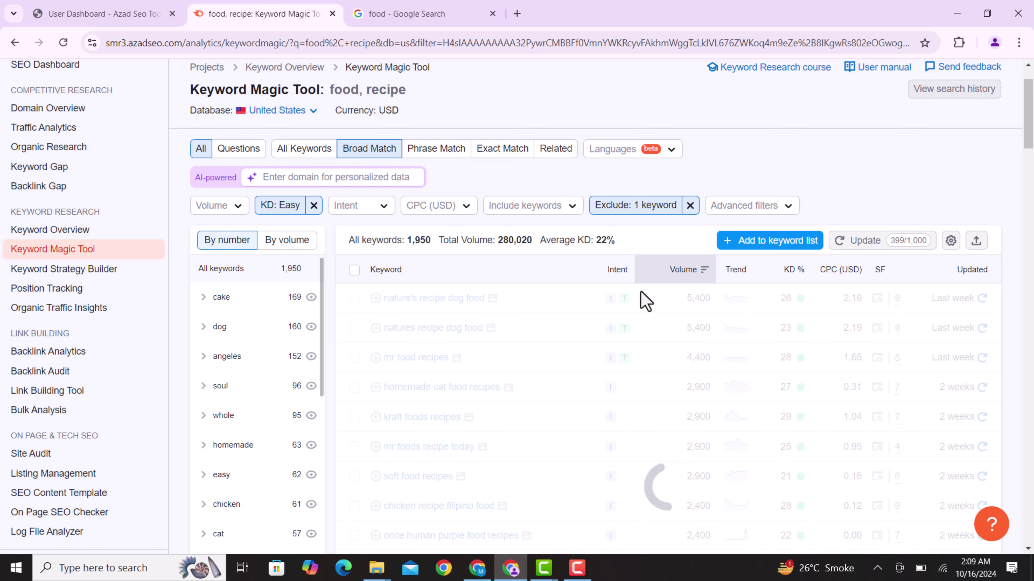
Export all the filtered food and recipe keywords as an XLSX file.
{"action": "scroll", "coordinate": [648, 291], "scroll_direction": "up", "scroll_amount": 2}
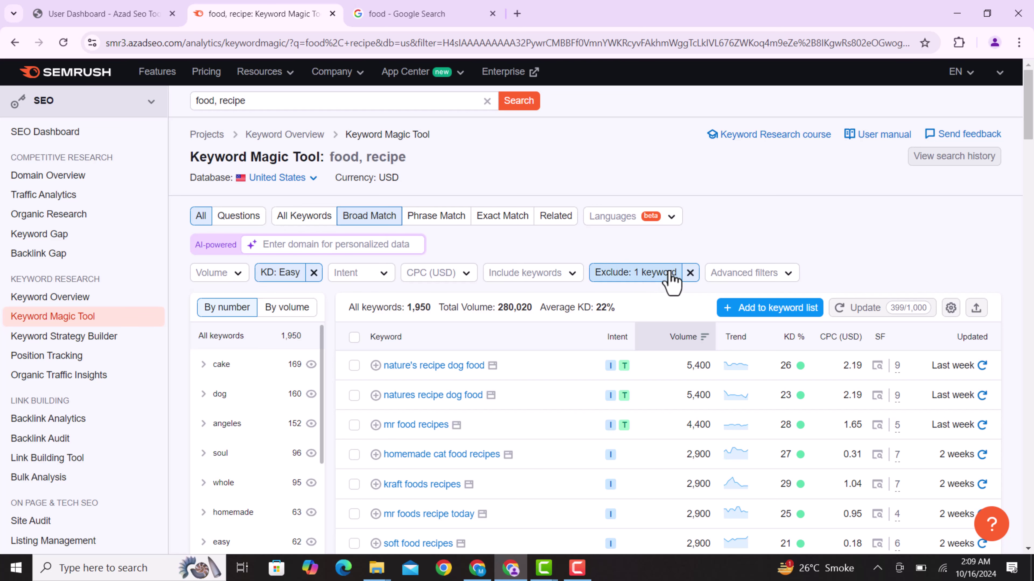
{"action": "scroll", "coordinate": [704, 332], "scroll_direction": "down", "scroll_amount": 3}
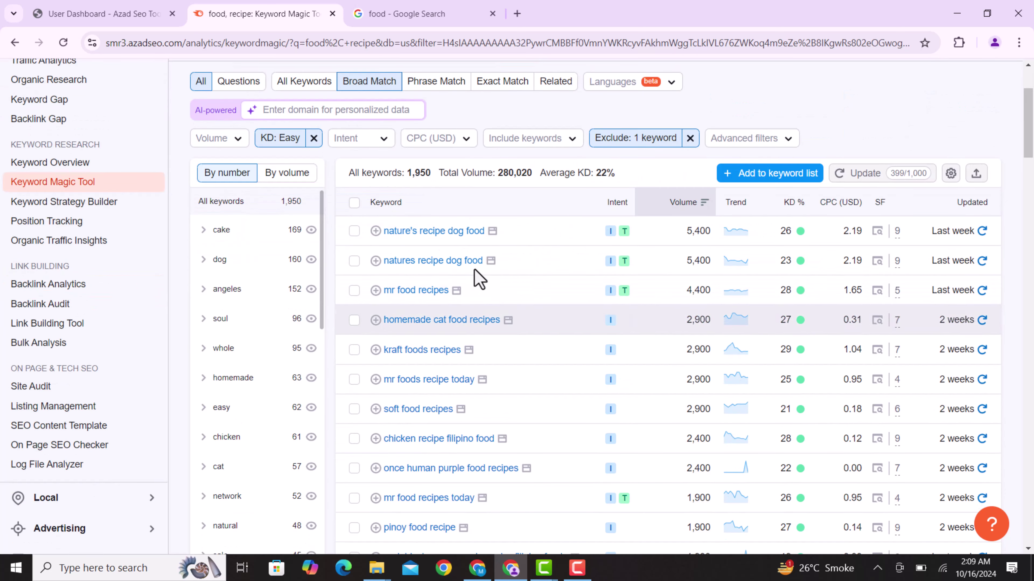
{"action": "scroll", "coordinate": [558, 351], "scroll_direction": "up", "scroll_amount": 3}
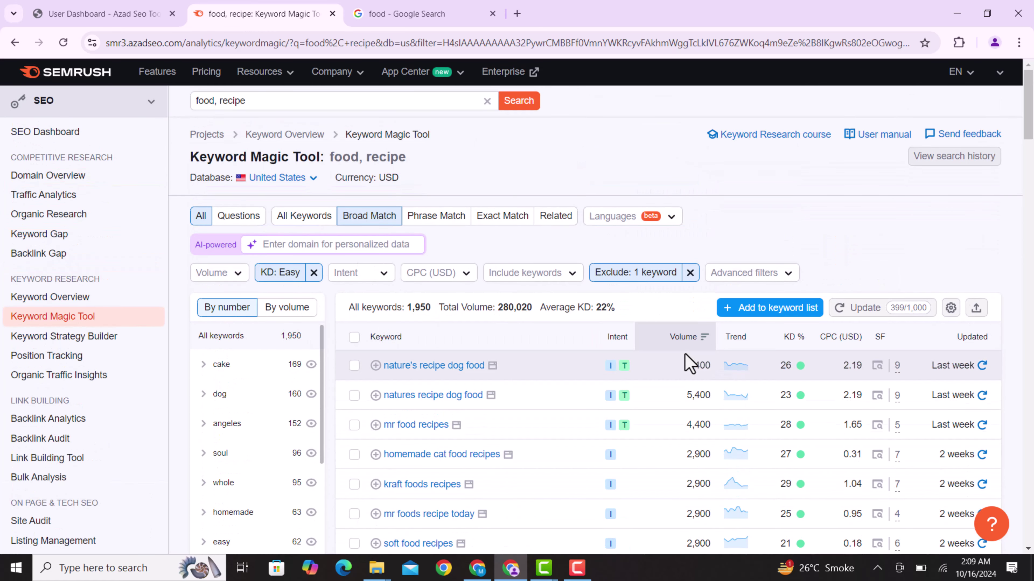
{"action": "mouse_move", "coordinate": [979, 328]}
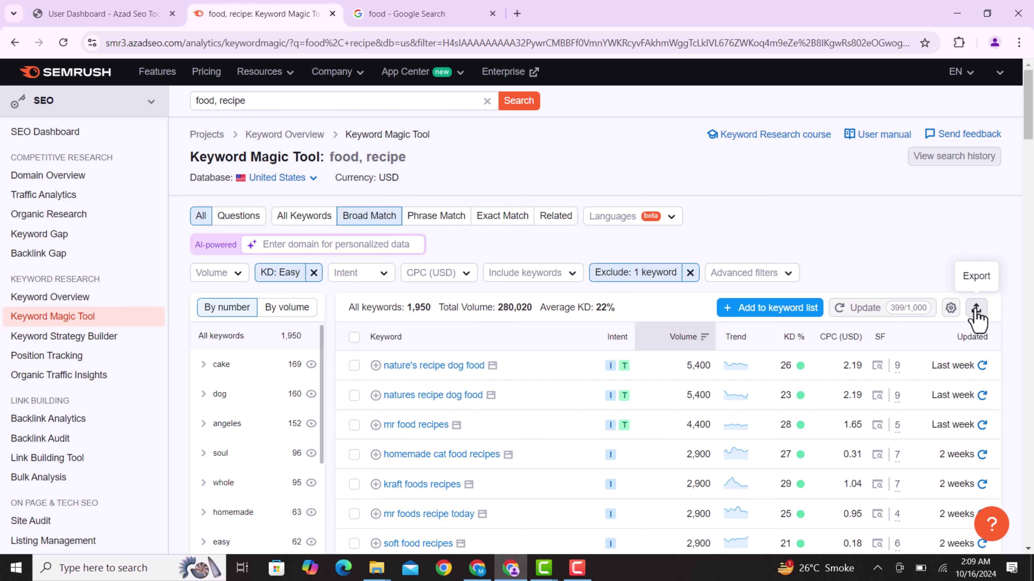
{"action": "left_click", "coordinate": [976, 310]}
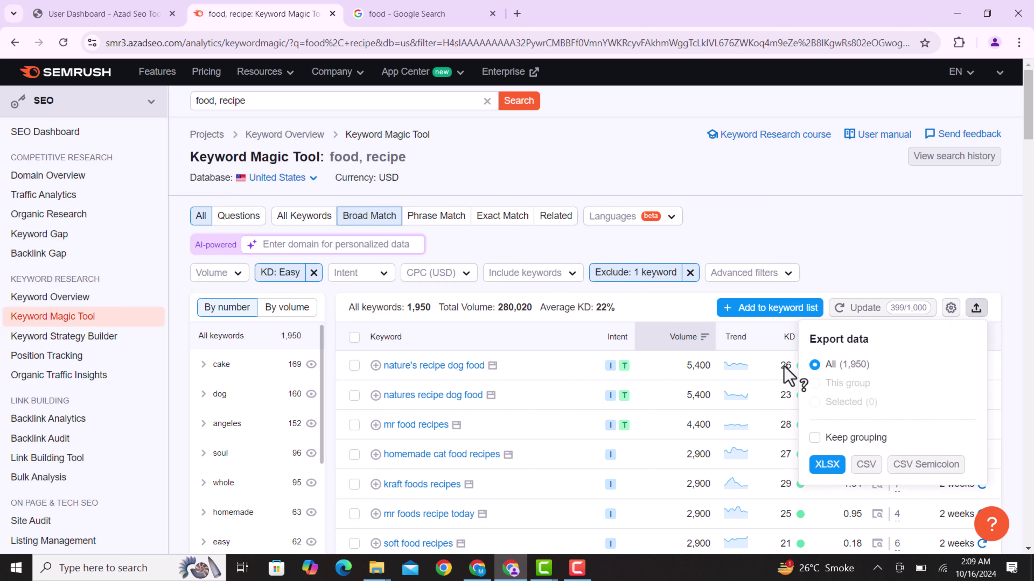
{"action": "left_click", "coordinate": [823, 467]}
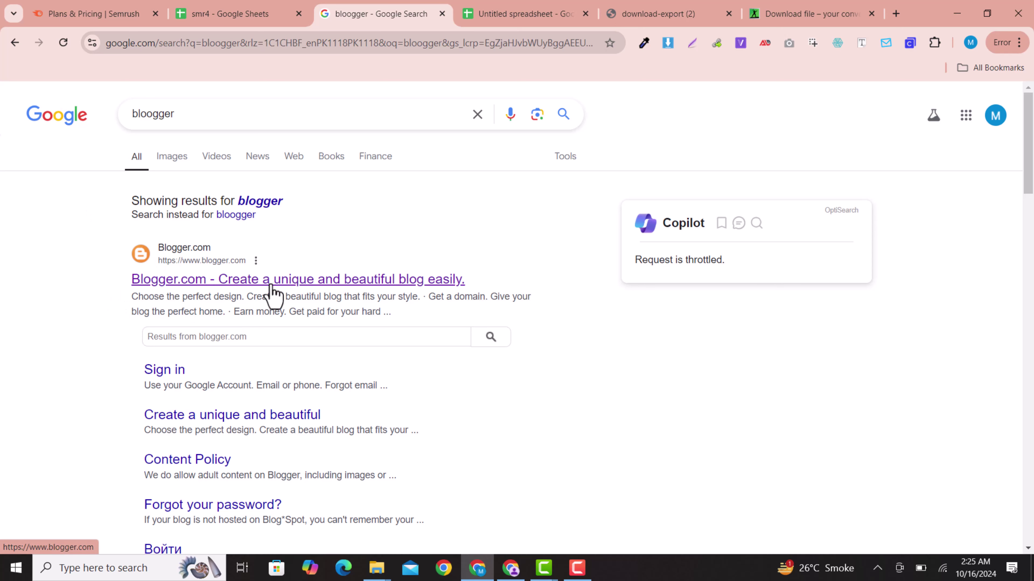
Open Blogger from the search results and start creating a blog with the listed Google account.
{"action": "left_click", "coordinate": [240, 289]}
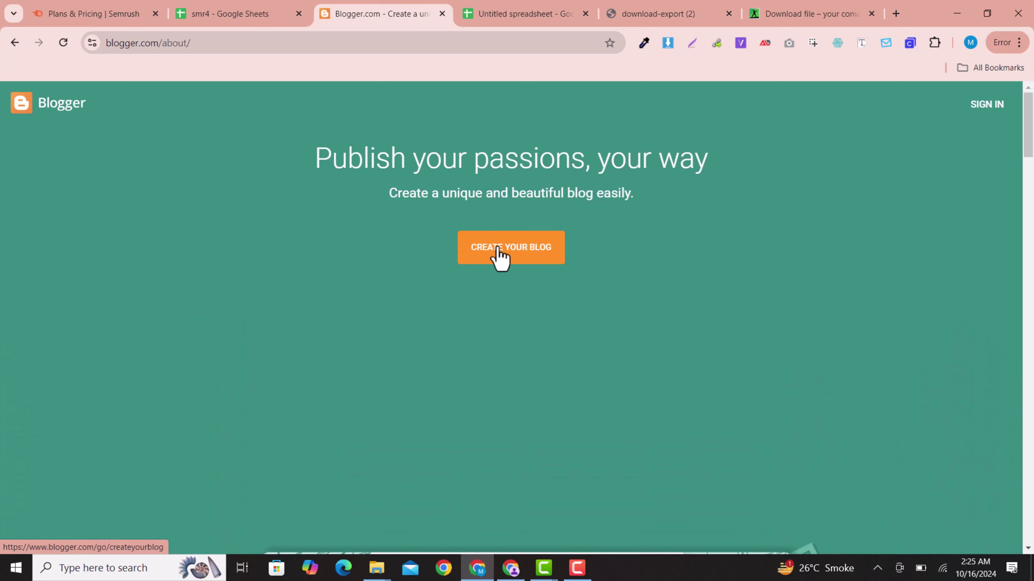
{"action": "left_click", "coordinate": [499, 257]}
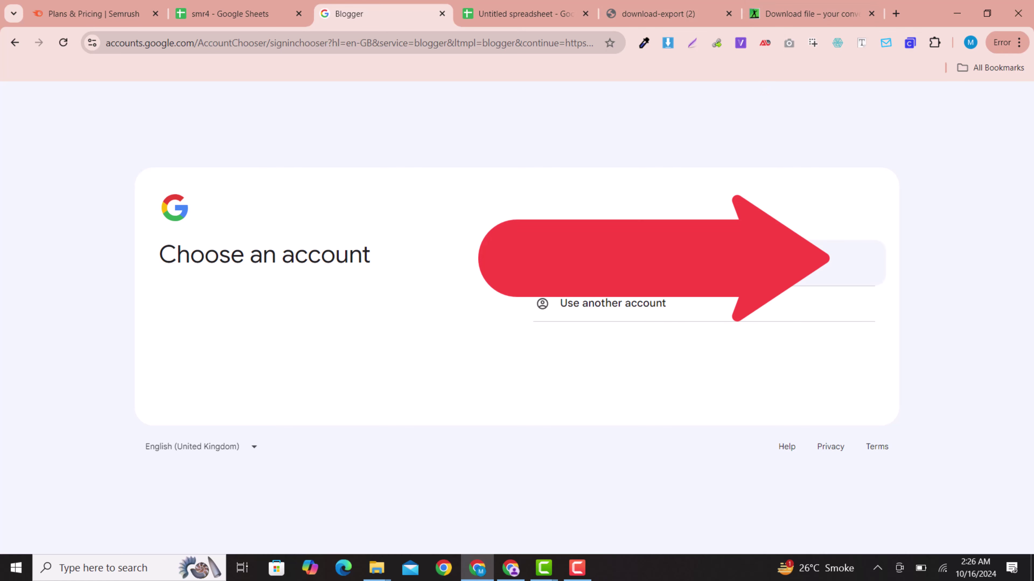
{"action": "left_click", "coordinate": [773, 263]}
Title the new blog "Food and Recipe Blog" and continue to the URL choice.
{"action": "scroll", "coordinate": [733, 351], "scroll_direction": "down", "scroll_amount": 5}
{"action": "left_click", "coordinate": [447, 295]}
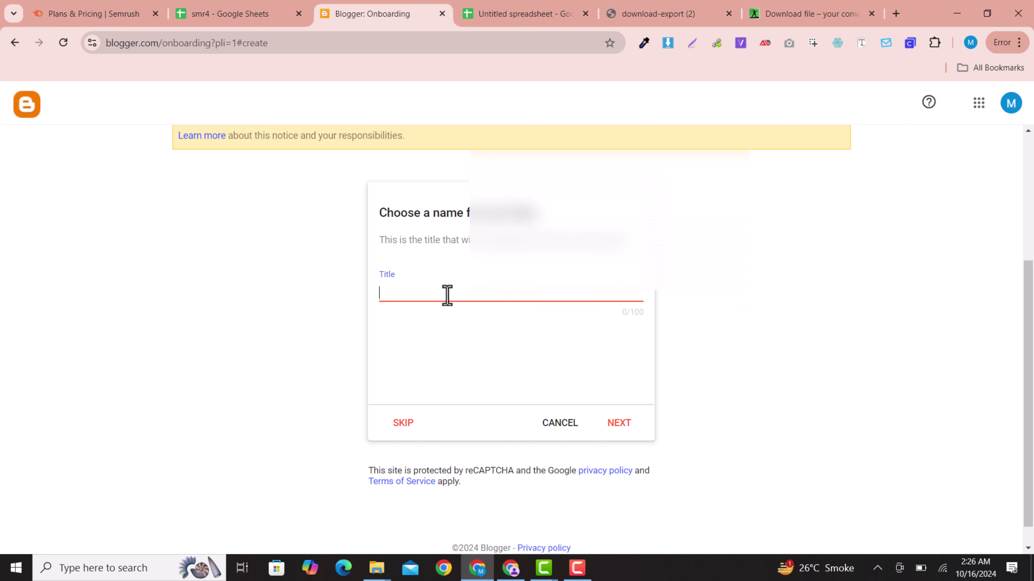
{"action": "type", "text": "Food and Recipe B"}
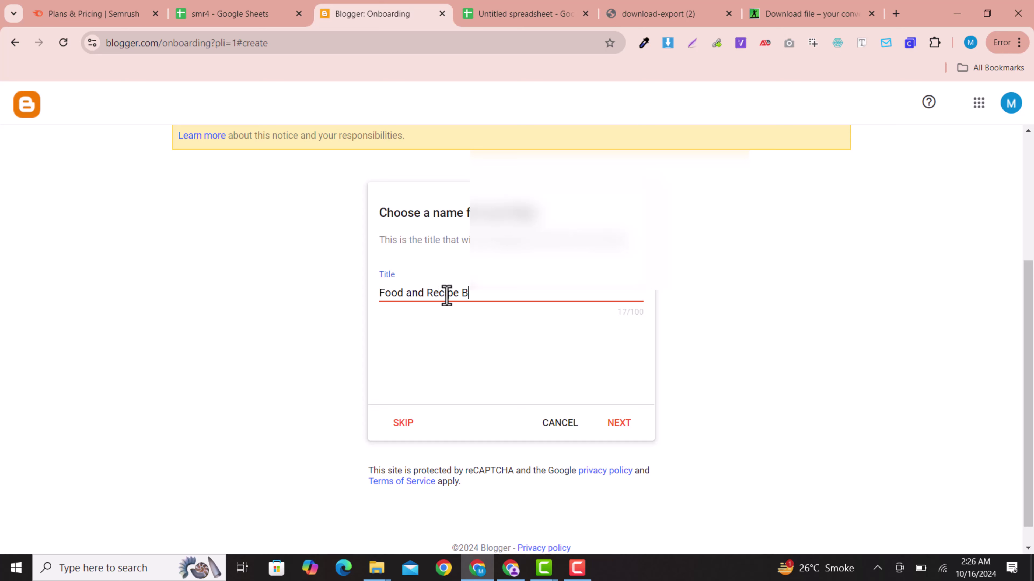
{"action": "type", "text": "log"}
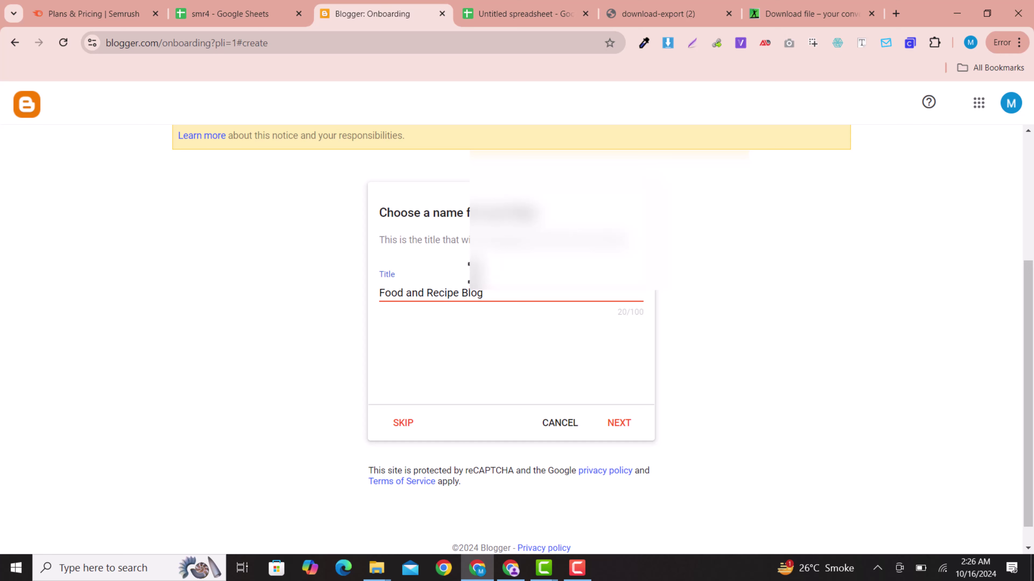
{"action": "left_click_drag", "start_coordinate": [493, 297], "coordinate": [378, 310]}
{"action": "left_click", "coordinate": [397, 298]}
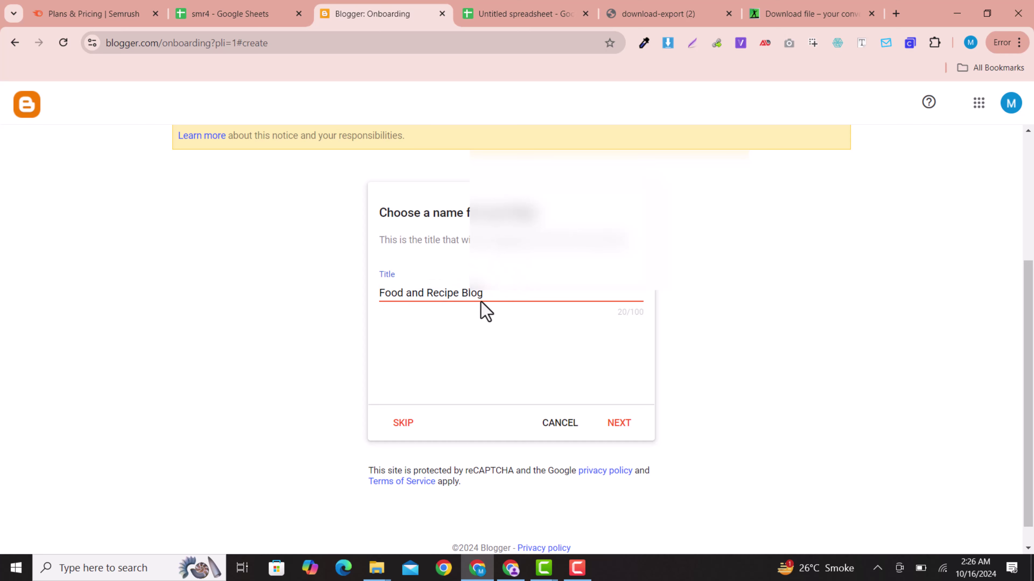
{"action": "left_click", "coordinate": [614, 428]}
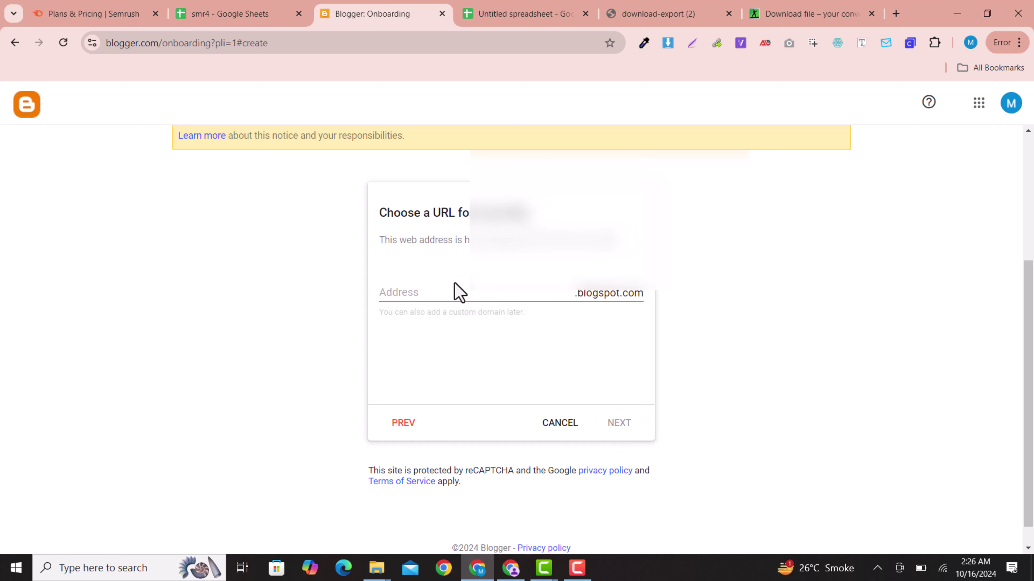
Try the blog address "foodie", replace it with "ai-food-blog" and continue to the display name.
{"action": "left_click", "coordinate": [447, 295]}
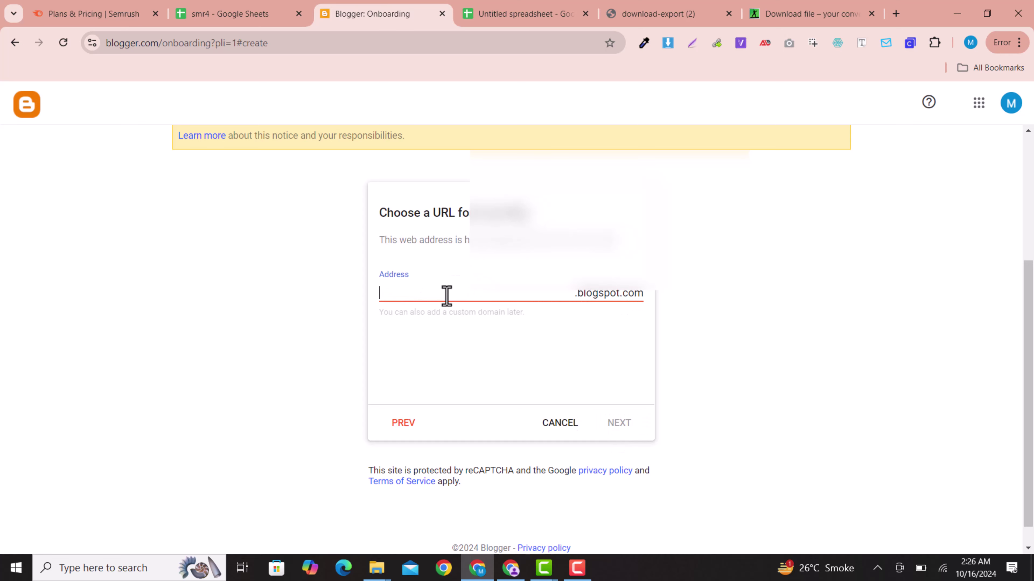
{"action": "type", "text": "foodie"}
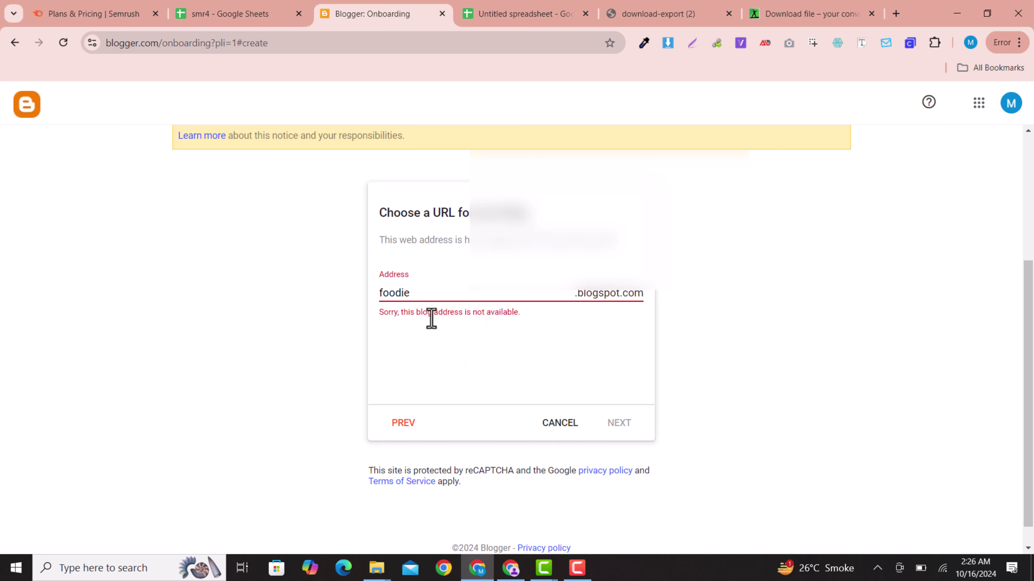
{"action": "key", "text": "ctrl+a"}
{"action": "type", "text": "ai-food-blog"}
{"action": "left_click_drag", "start_coordinate": [438, 294], "coordinate": [374, 301]}
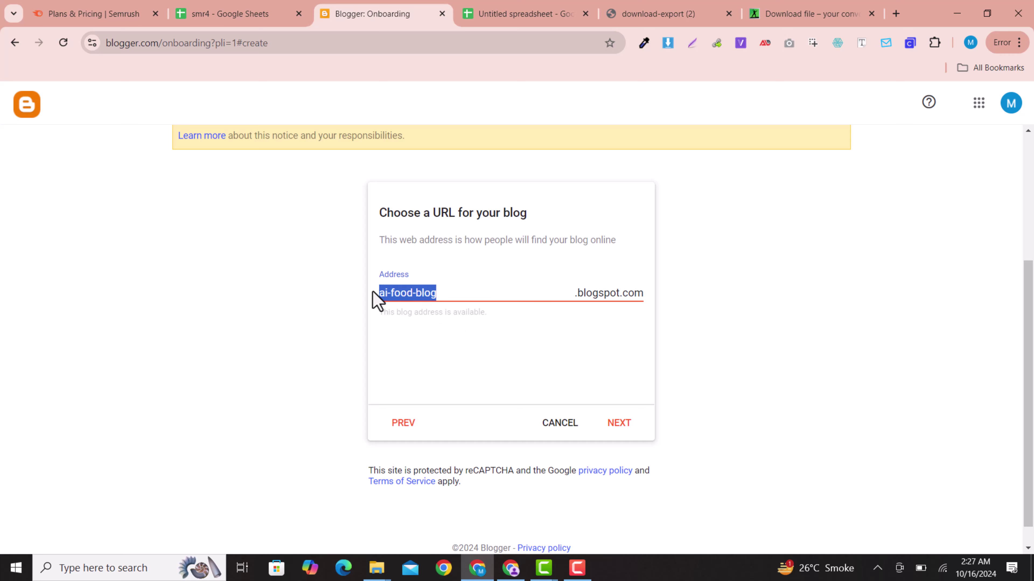
{"action": "left_click", "coordinate": [457, 300]}
{"action": "left_click_drag", "start_coordinate": [457, 300], "coordinate": [380, 310]}
{"action": "left_click", "coordinate": [436, 293]}
{"action": "left_click", "coordinate": [622, 425]}
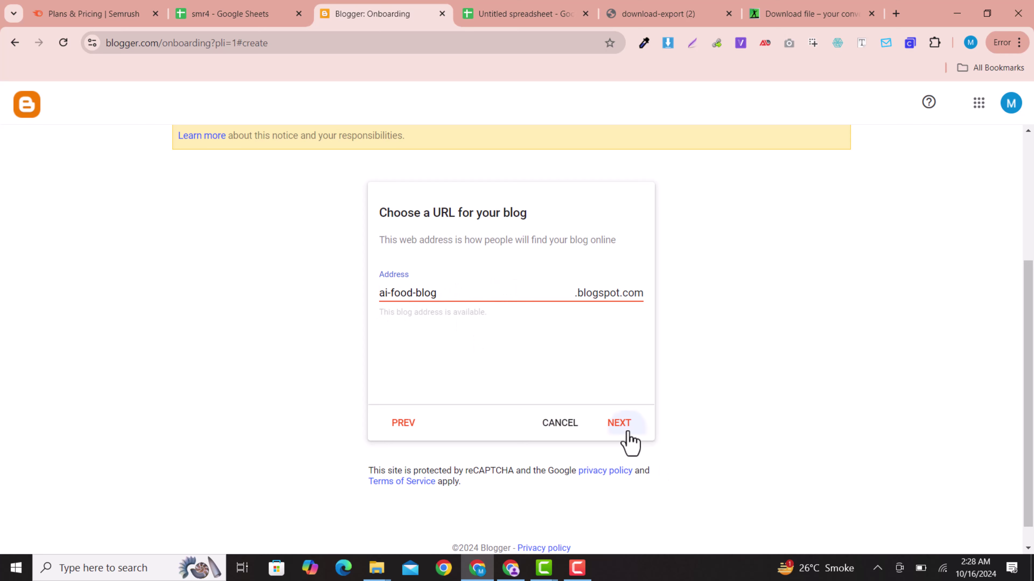
Enter a display name beginning with "Ai Food" and finish creating the blog.
{"action": "left_click", "coordinate": [446, 297]}
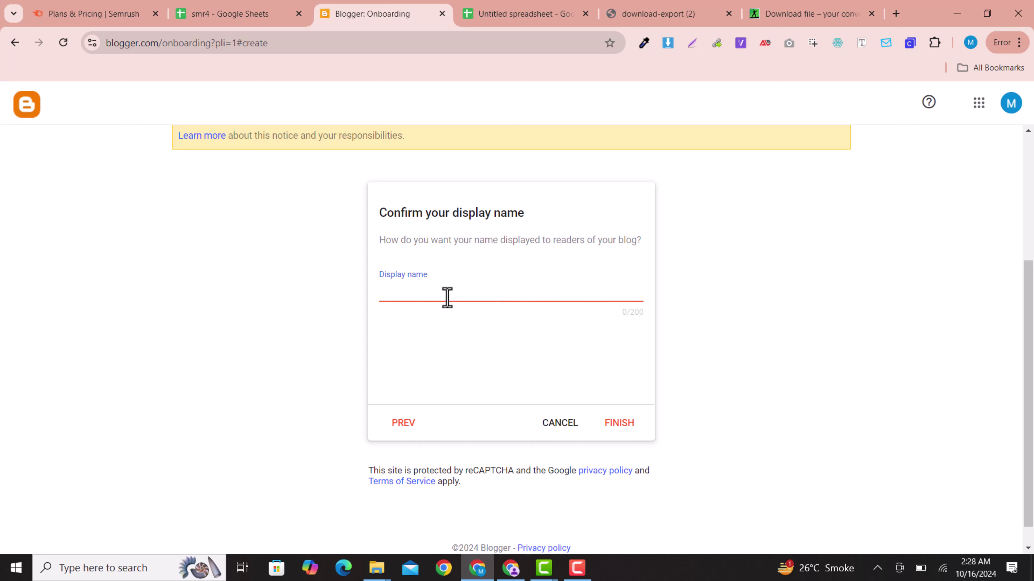
{"action": "type", "text": "Ai Food"}
{"action": "type", "text": " Bloo"}
{"action": "left_click", "coordinate": [619, 428]}
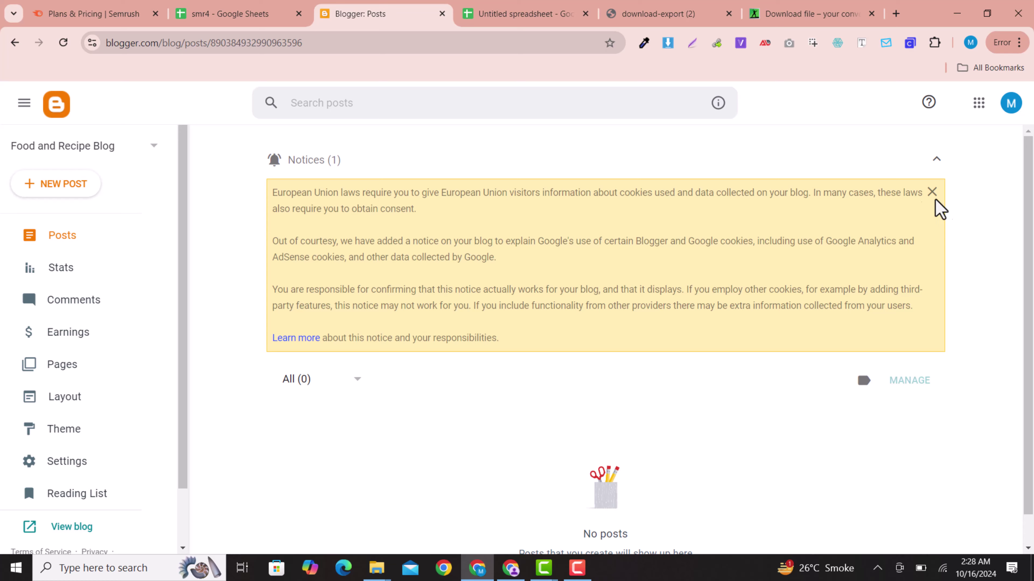
Dismiss the European Union cookie notice and create a new blank post, ready for writing in its body.
{"action": "scroll", "coordinate": [528, 353], "scroll_direction": "down", "scroll_amount": 1}
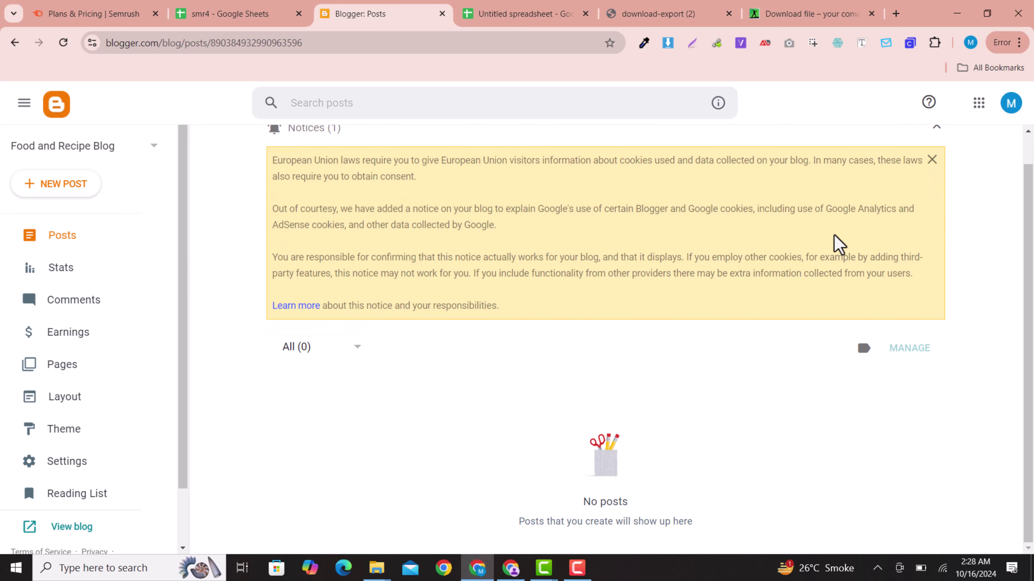
{"action": "scroll", "coordinate": [896, 228], "scroll_direction": "up", "scroll_amount": 1}
{"action": "left_click", "coordinate": [932, 193]}
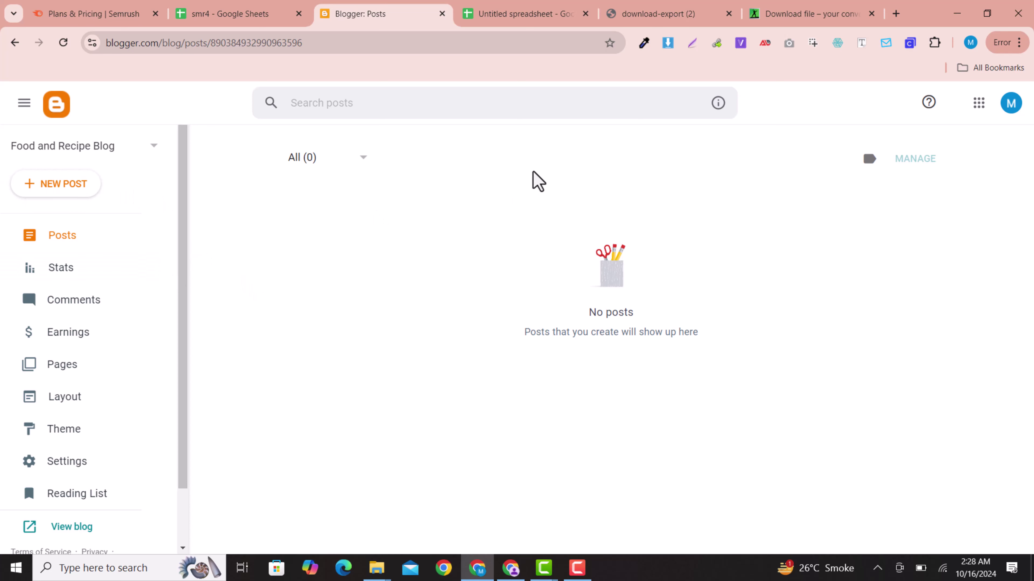
{"action": "left_click", "coordinate": [76, 184]}
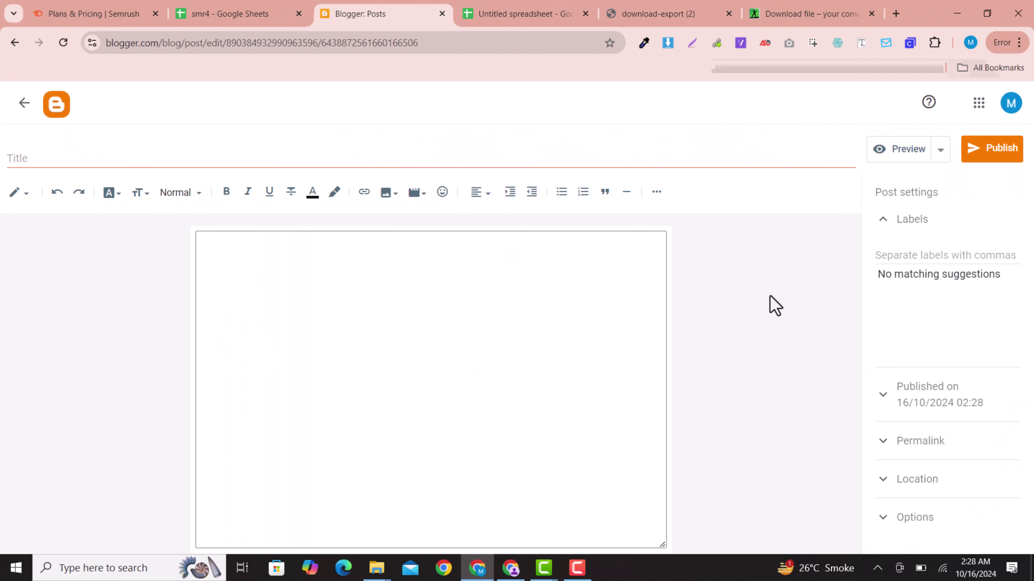
{"action": "left_click", "coordinate": [259, 270]}
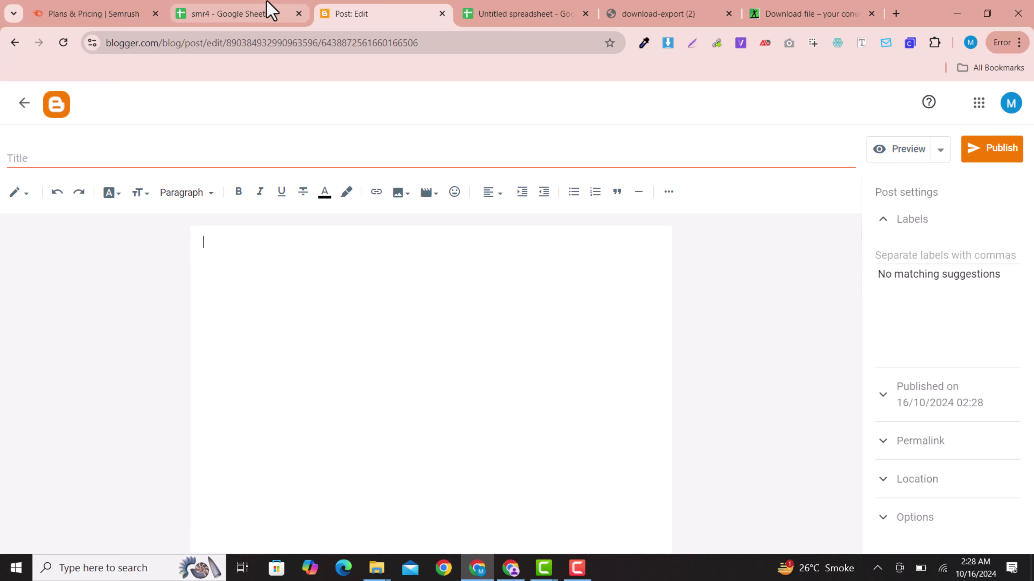
Check the smr4 keyword spreadsheet, and paste the SEO blog article prompt with its [article_title] placeholders into a new ChatGPT message.
{"action": "left_click", "coordinate": [269, 9]}
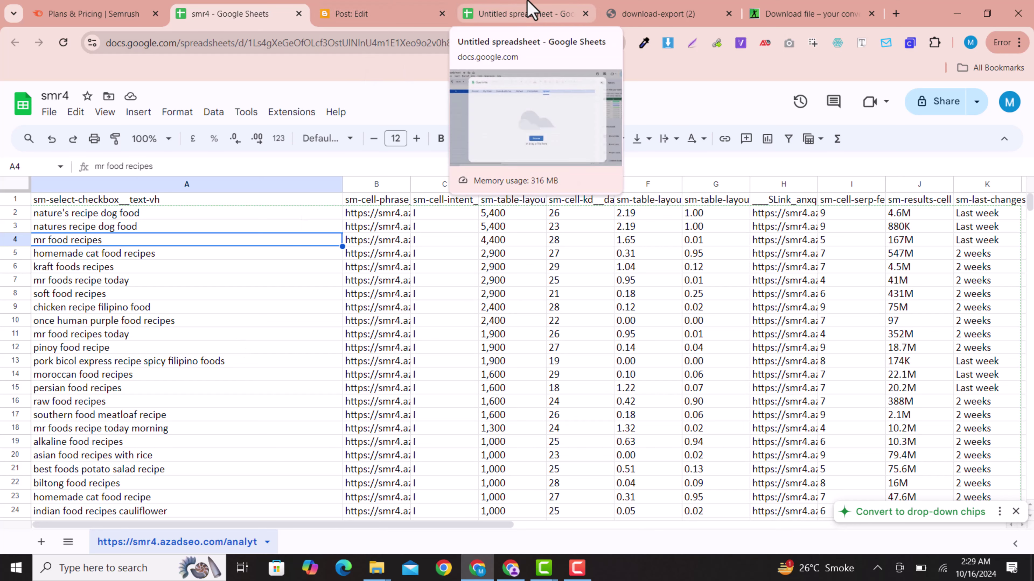
{"action": "left_click", "coordinate": [529, 12]}
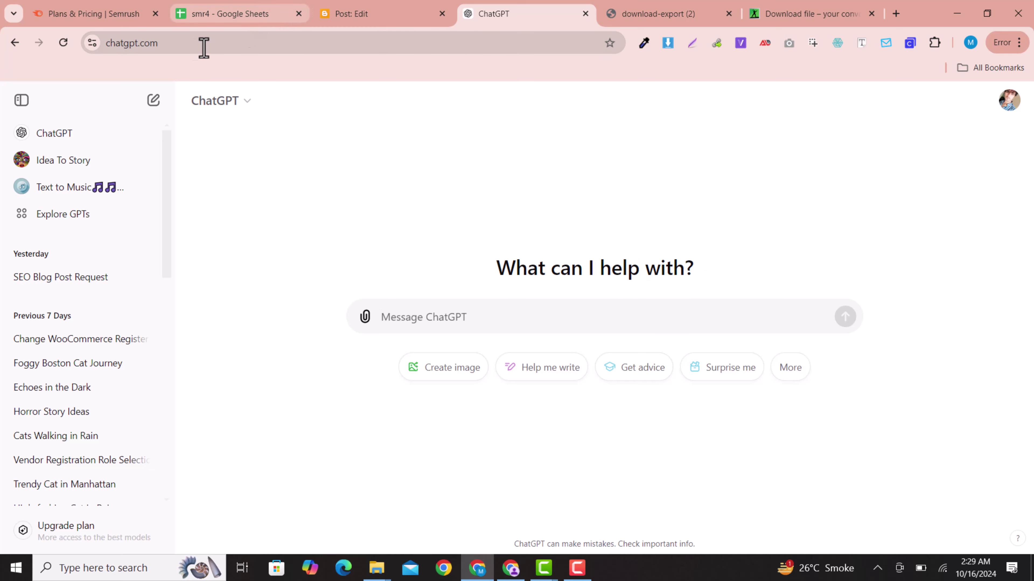
{"action": "left_click", "coordinate": [143, 45]}
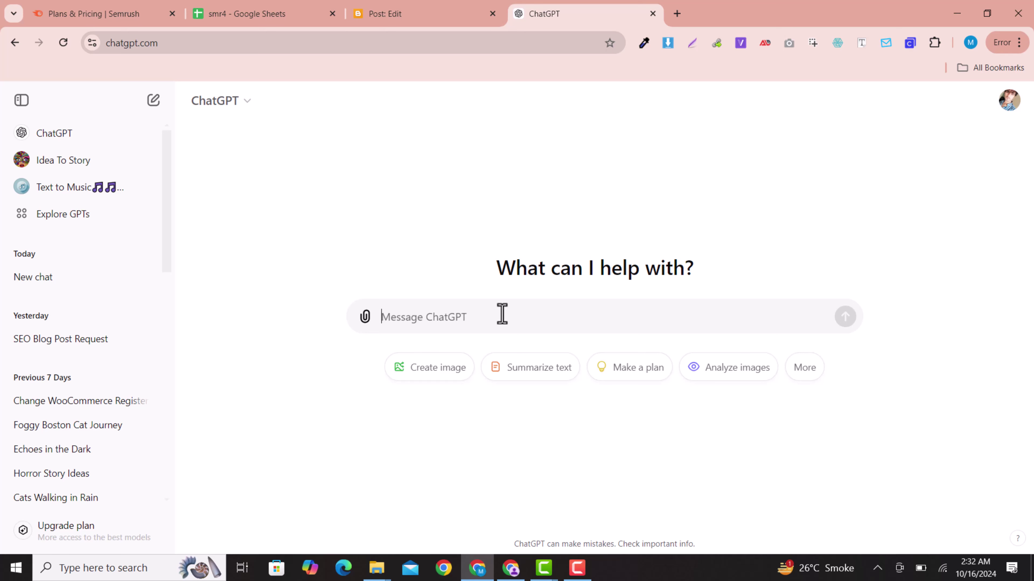
{"action": "key", "text": "ctrl+v"}
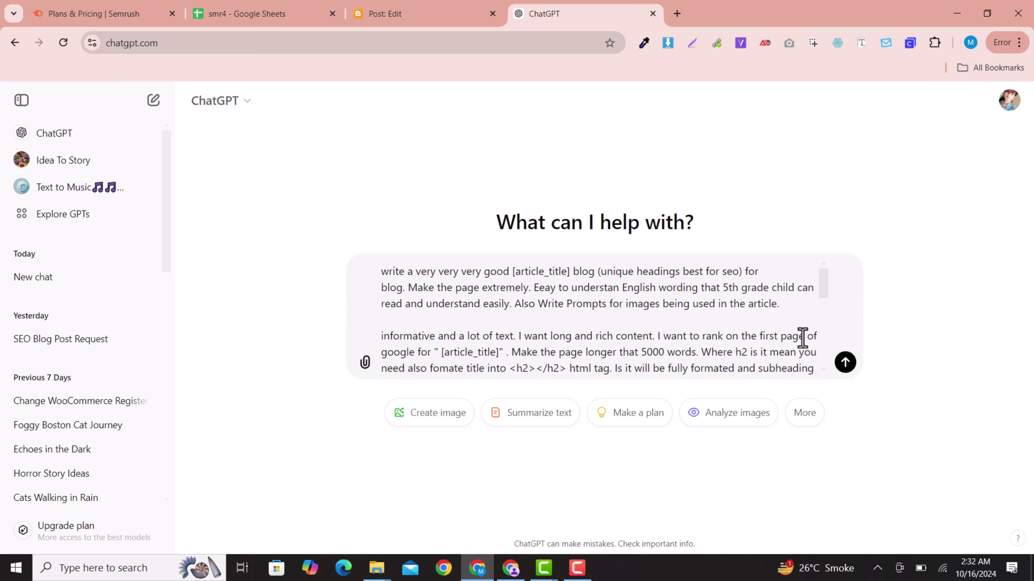
{"action": "left_click_drag", "start_coordinate": [818, 298], "coordinate": [359, 87]}
Copy the keyword "natures recipe dog food" from the smr4 spreadsheet over the first [article_title] placeholder in the ChatGPT prompt.
{"action": "left_click", "coordinate": [215, 11]}
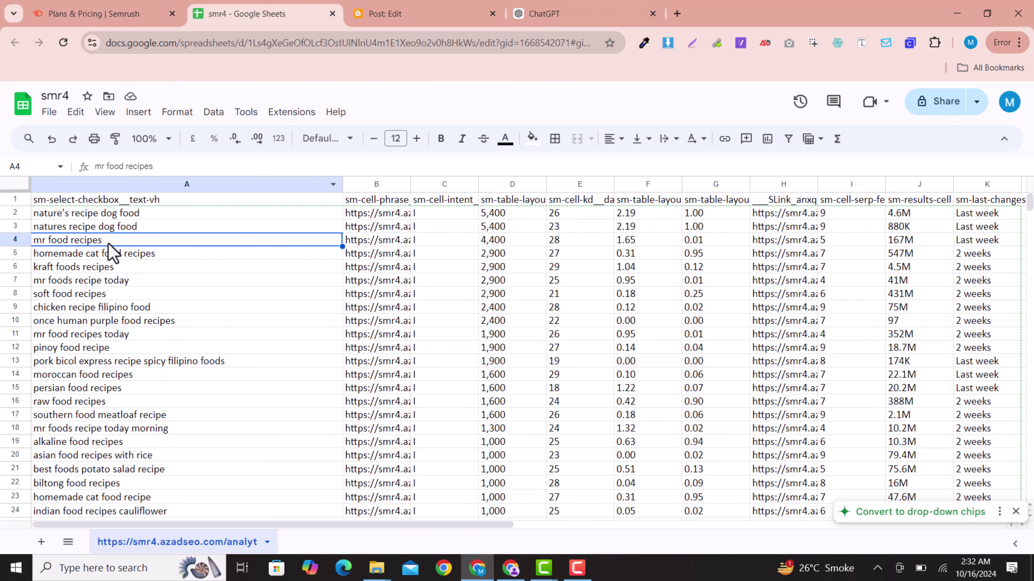
{"action": "left_click", "coordinate": [98, 229]}
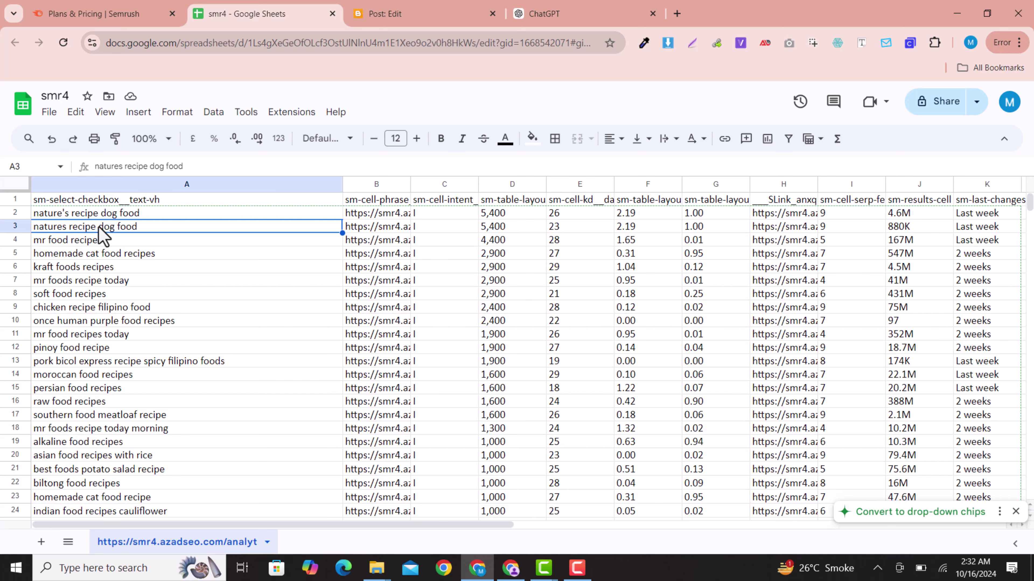
{"action": "key", "text": "ctrl+c"}
{"action": "left_click", "coordinate": [512, 10]}
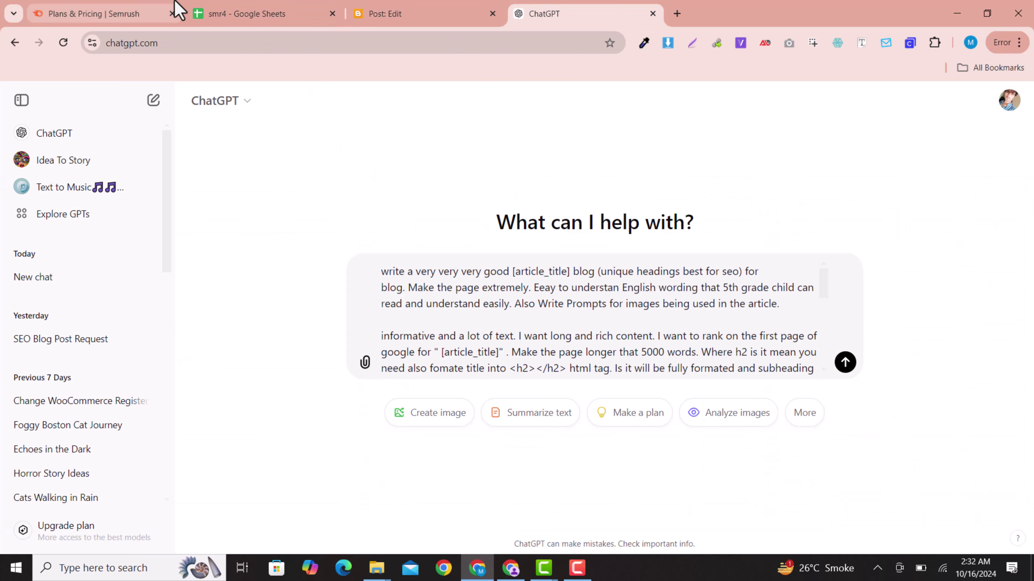
{"action": "left_click", "coordinate": [238, 10]}
{"action": "triple_click", "coordinate": [122, 227]}
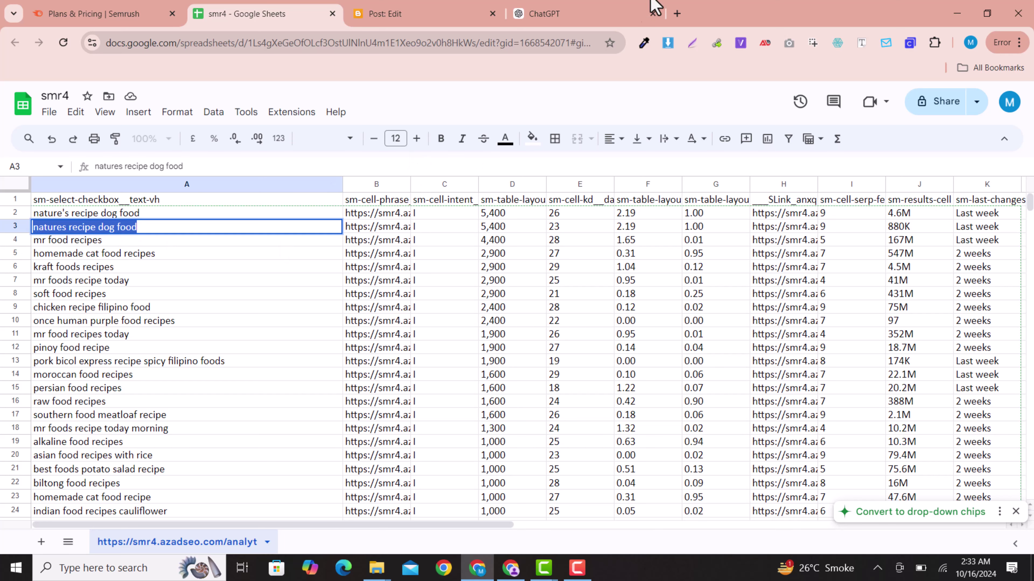
{"action": "left_click", "coordinate": [563, 11]}
{"action": "left_click_drag", "start_coordinate": [511, 275], "coordinate": [569, 271]}
{"action": "key", "text": "ctrl+v"}
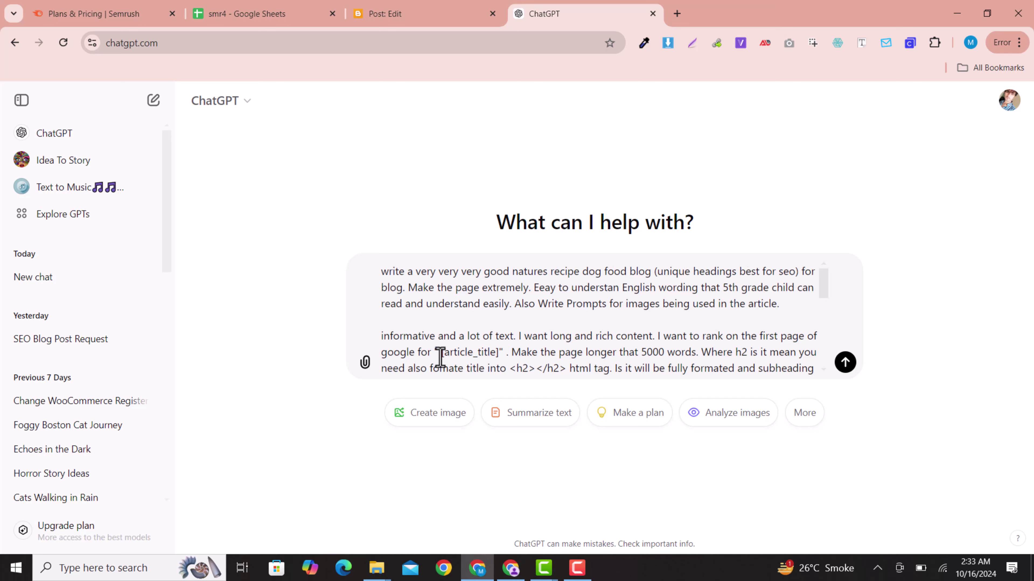
Replace the quoted [article_title] placeholder in the prompt's Google ranking sentence with "natures recipe dog food" and review the text.
{"action": "left_click_drag", "start_coordinate": [442, 353], "coordinate": [496, 353]}
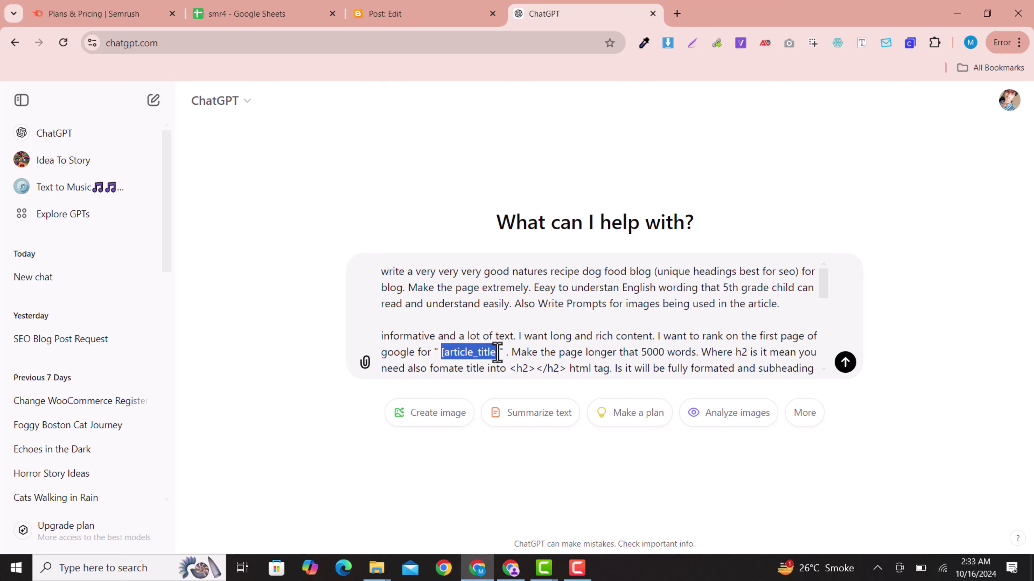
{"action": "key", "text": "ctrl+v"}
{"action": "scroll", "coordinate": [523, 346], "scroll_direction": "down", "scroll_amount": 5}
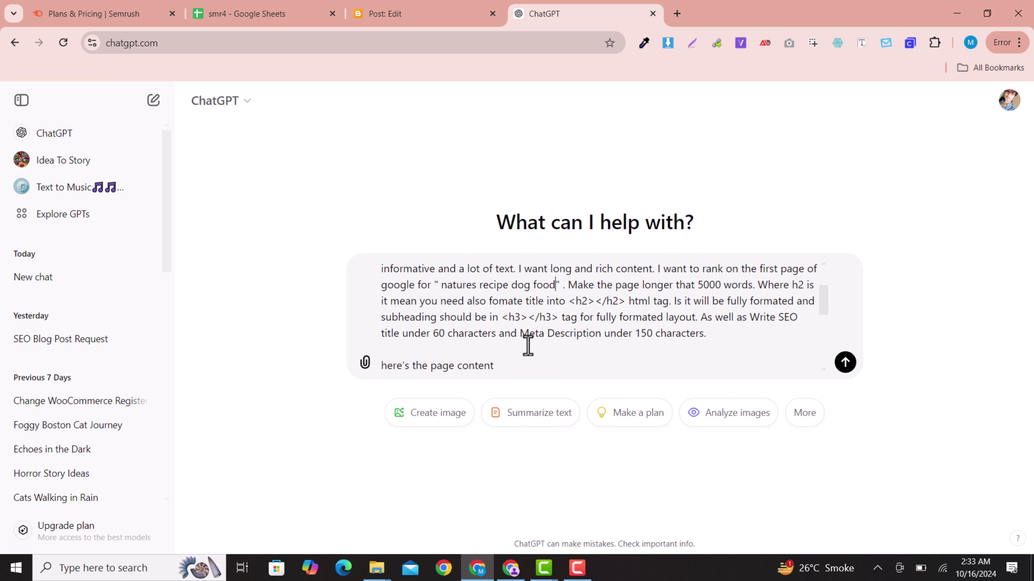
{"action": "scroll", "coordinate": [528, 347], "scroll_direction": "down", "scroll_amount": 4}
{"action": "scroll", "coordinate": [540, 345], "scroll_direction": "up", "scroll_amount": 10}
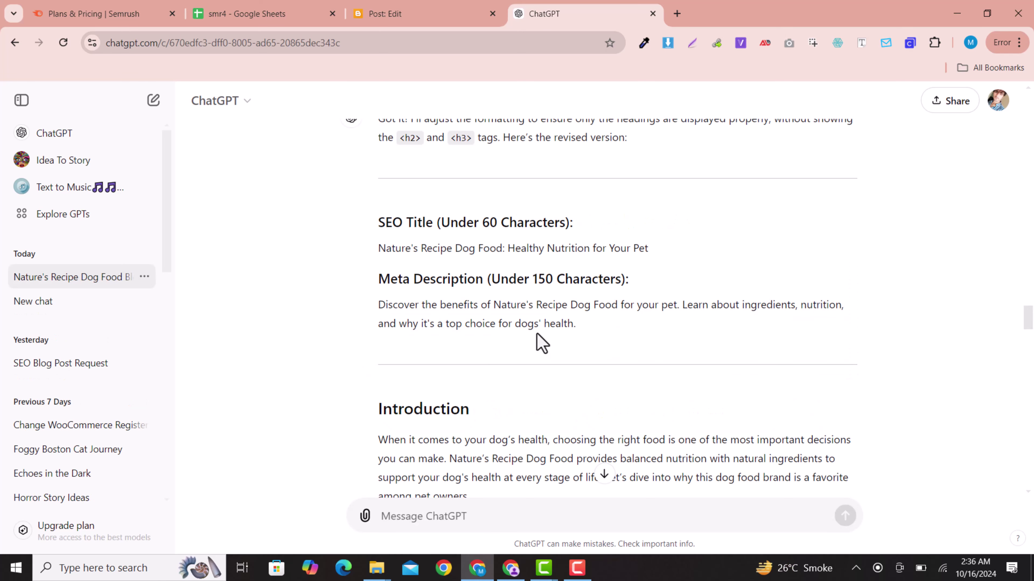
Copy the revised ChatGPT article from the Introduction heading through the last FAQ answer into the body of the Blogger post.
{"action": "scroll", "coordinate": [538, 342], "scroll_direction": "down", "scroll_amount": 5}
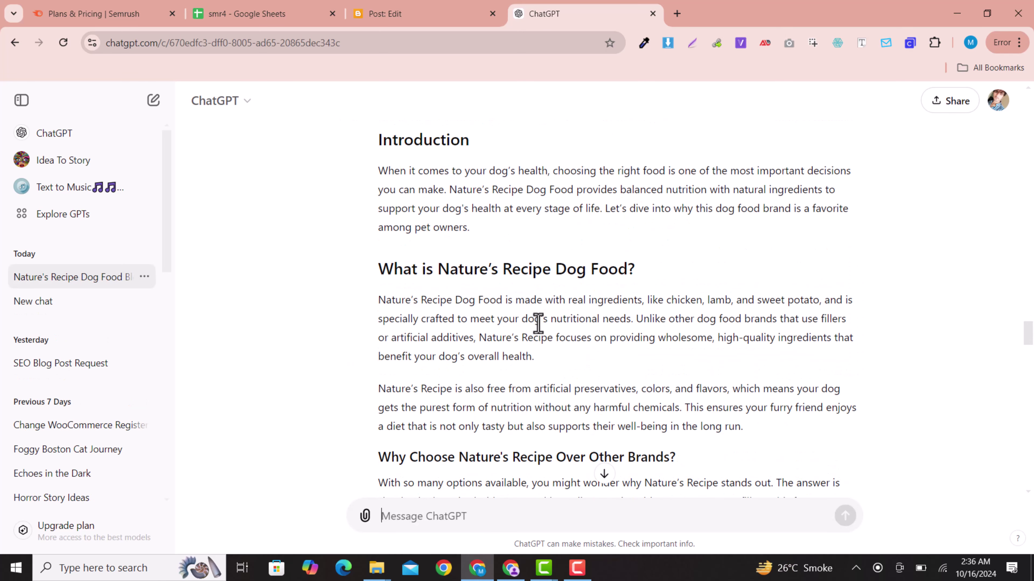
{"action": "scroll", "coordinate": [568, 317], "scroll_direction": "up", "scroll_amount": 6}
{"action": "scroll", "coordinate": [473, 251], "scroll_direction": "down", "scroll_amount": 3}
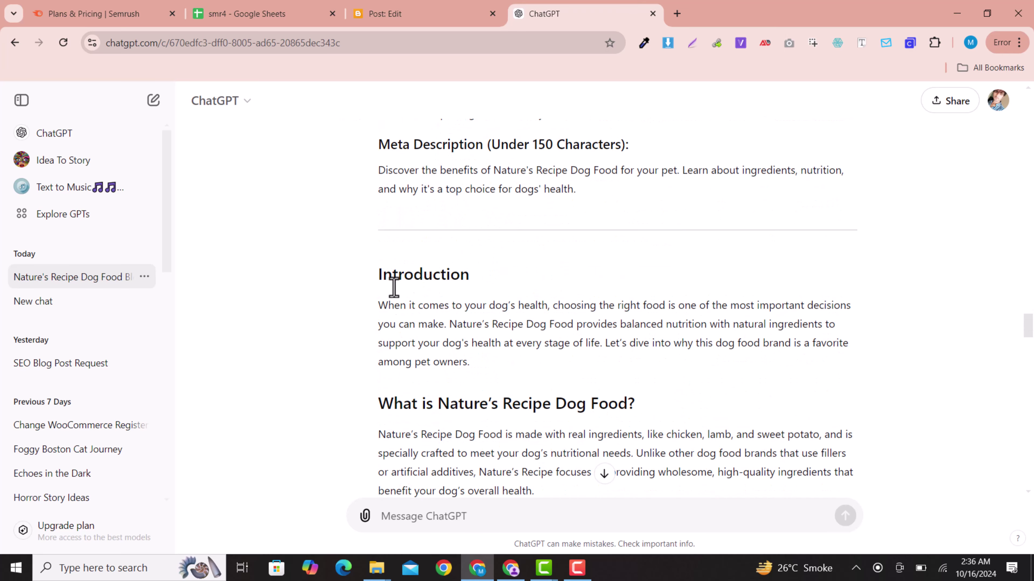
{"action": "scroll", "coordinate": [473, 279], "scroll_direction": "down", "scroll_amount": 3}
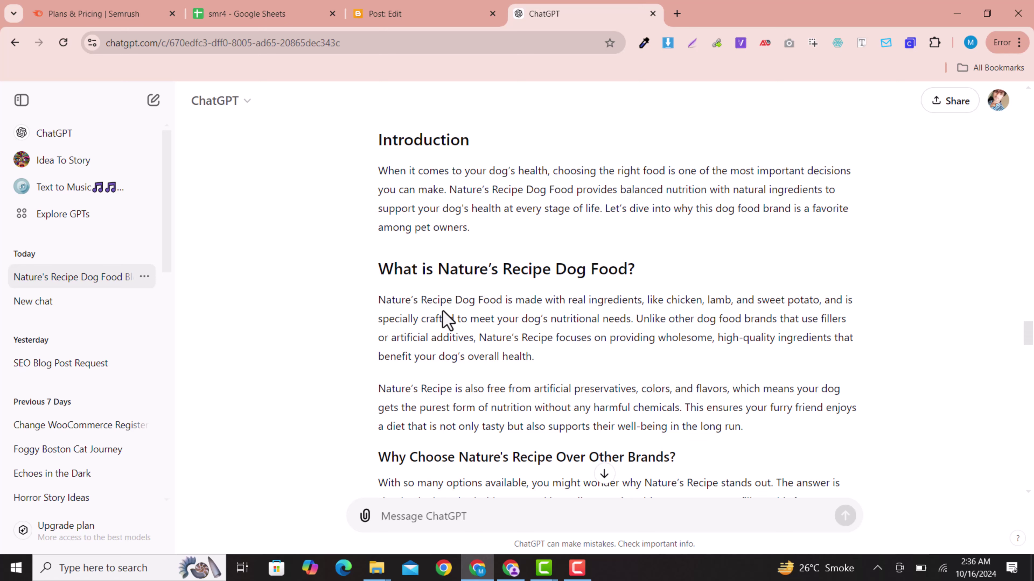
{"action": "left_click_drag", "start_coordinate": [378, 139], "coordinate": [687, 274]}
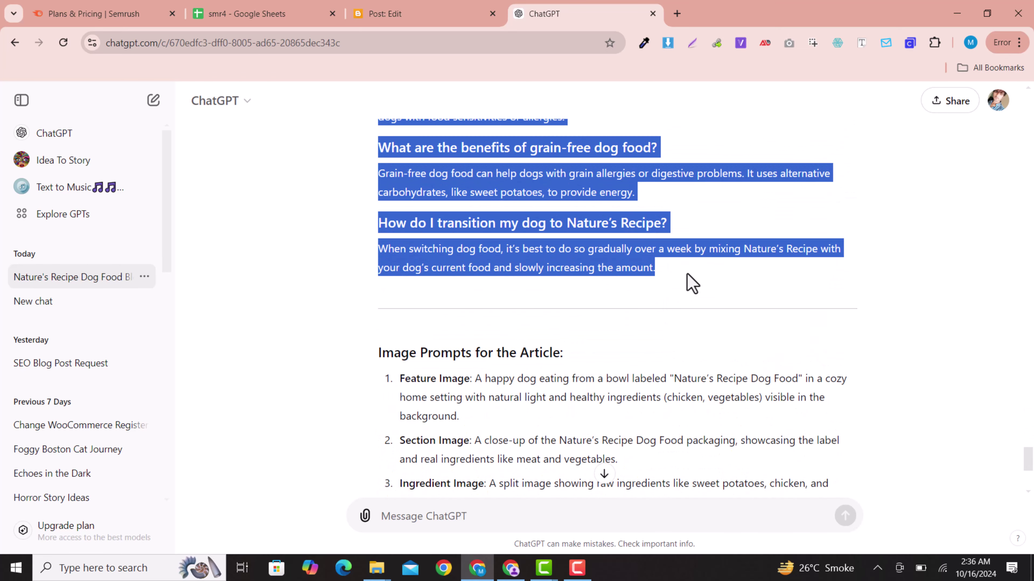
{"action": "key", "text": "ctrl+Page_Up"}
{"action": "key", "text": "ctrl+v"}
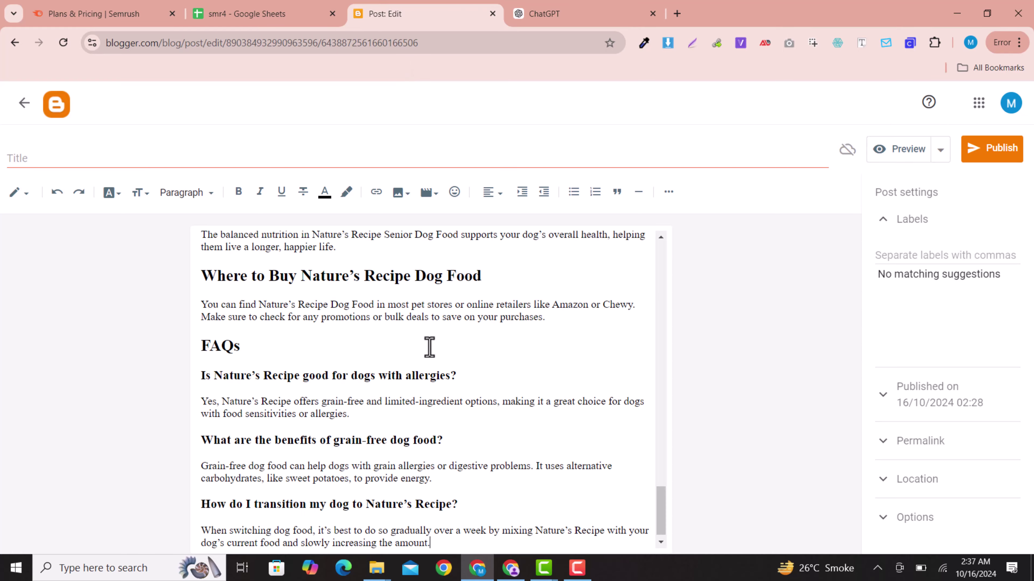
{"action": "scroll", "coordinate": [430, 347], "scroll_direction": "up", "scroll_amount": 15}
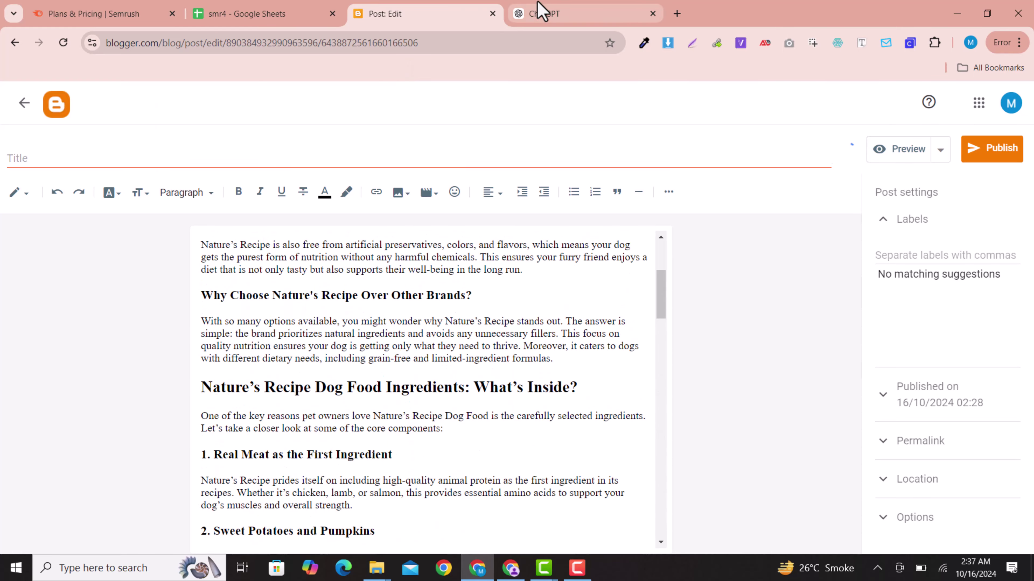
Copy the SEO title "Nature's Recipe Dog Food: Healthy Nutrition for Your Pet" from the ChatGPT answer into the Blogger post's title.
{"action": "left_click", "coordinate": [535, 12]}
{"action": "scroll", "coordinate": [522, 334], "scroll_direction": "up", "scroll_amount": 20}
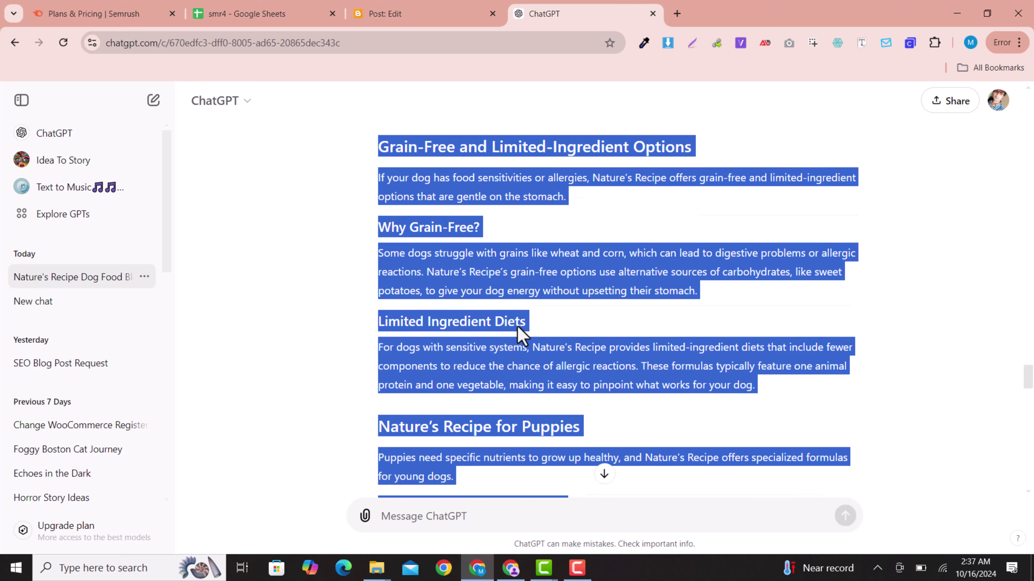
{"action": "scroll", "coordinate": [599, 313], "scroll_direction": "up", "scroll_amount": 12}
{"action": "scroll", "coordinate": [491, 341], "scroll_direction": "down", "scroll_amount": 4}
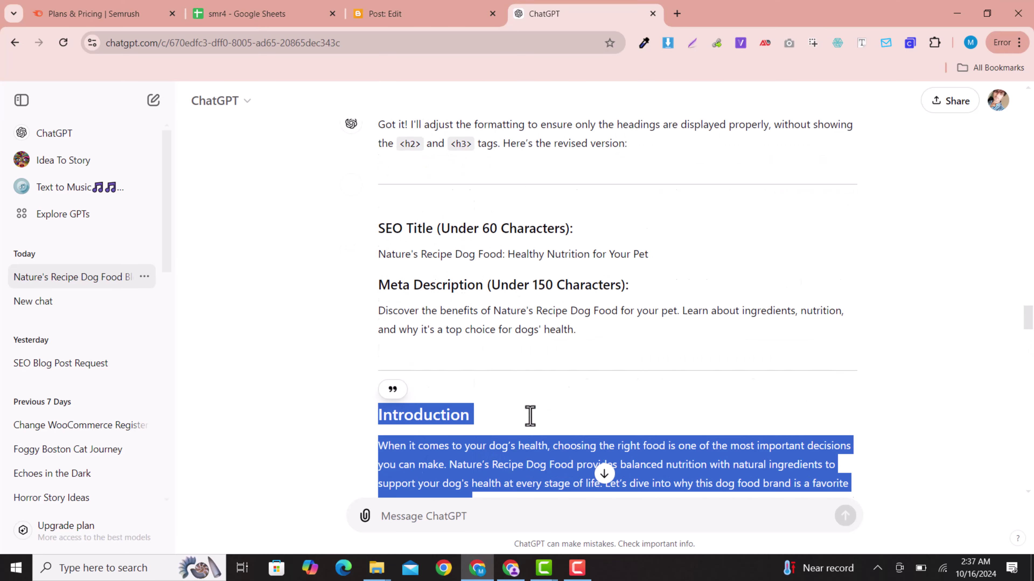
{"action": "left_click", "coordinate": [432, 174]}
{"action": "mouse_move", "coordinate": [378, 179]}
{"action": "left_mouse_down"}
{"action": "mouse_move", "coordinate": [717, 205]}
{"action": "mouse_move", "coordinate": [665, 185]}
{"action": "left_mouse_up"}
{"action": "left_click", "coordinate": [397, 12]}
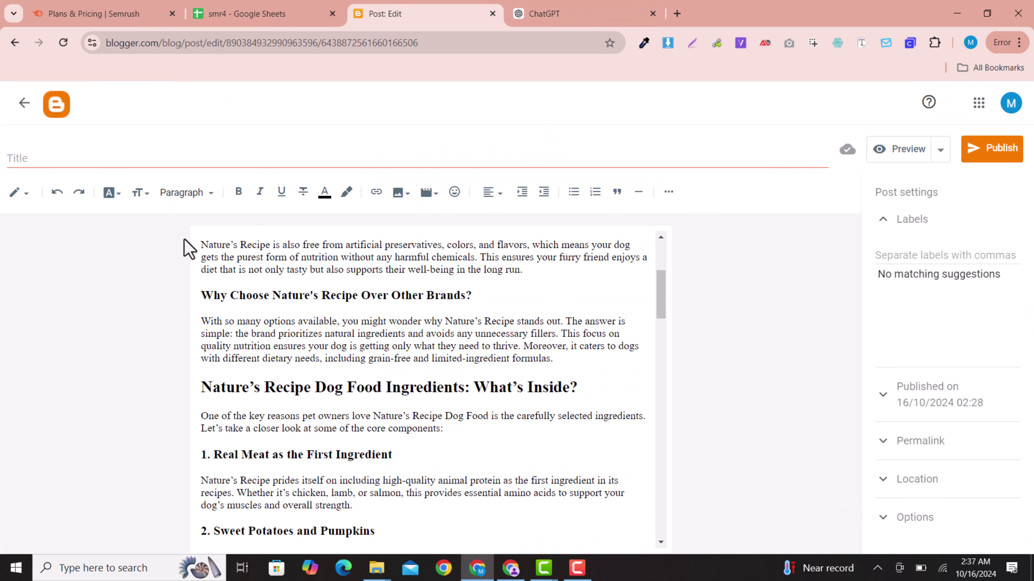
{"action": "left_click", "coordinate": [114, 155]}
{"action": "key", "text": "ctrl+v"}
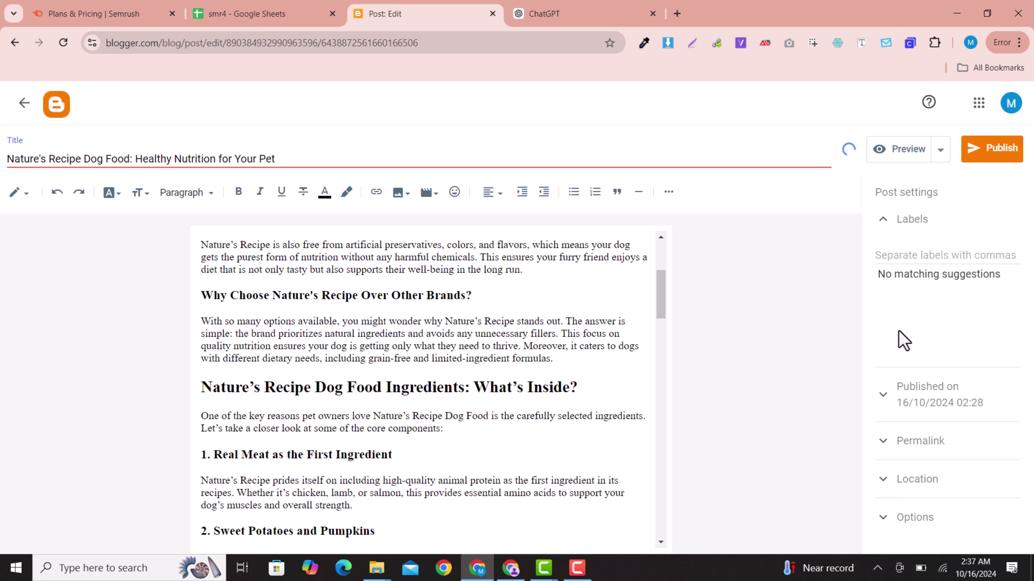
Enter "Nature's Recipe Dog Food: Healthy Nutrition for Your Pet" as the label of the dog food post.
{"action": "left_click", "coordinate": [891, 255]}
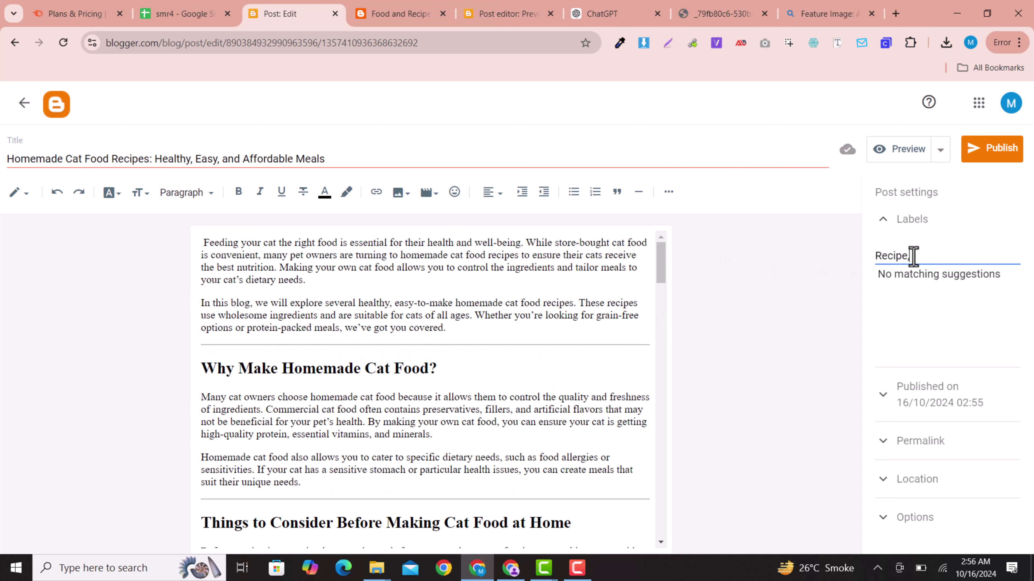
{"action": "left_click_drag", "start_coordinate": [913, 256], "coordinate": [876, 256]}
{"action": "left_click", "coordinate": [875, 262]}
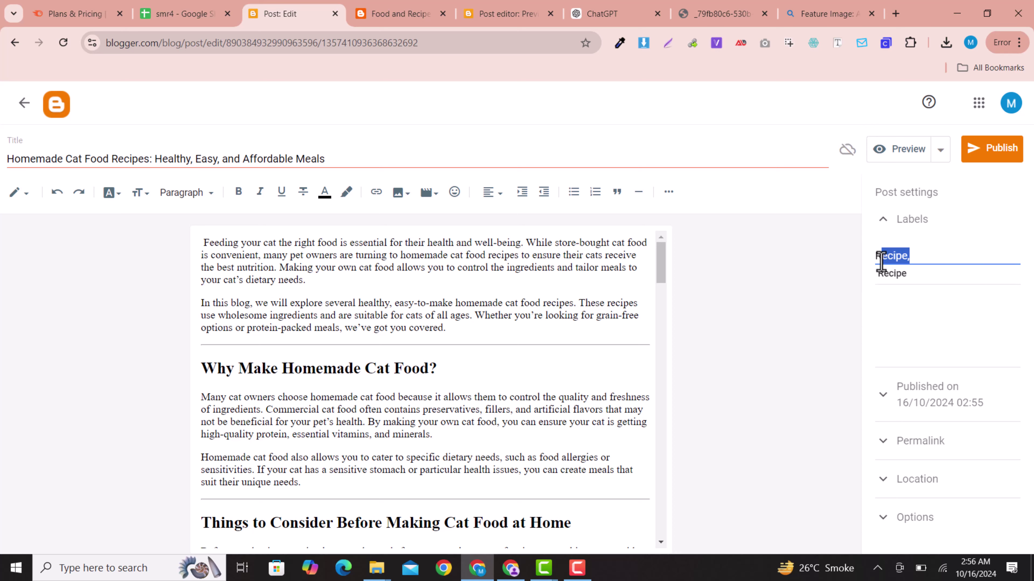
{"action": "left_click", "coordinate": [880, 260]}
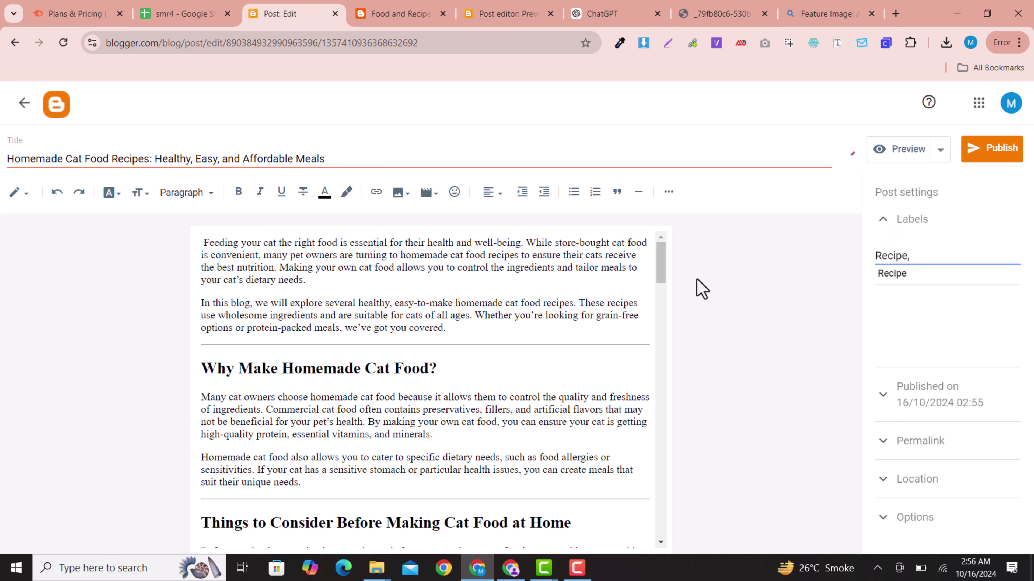
{"action": "left_click", "coordinate": [913, 255]}
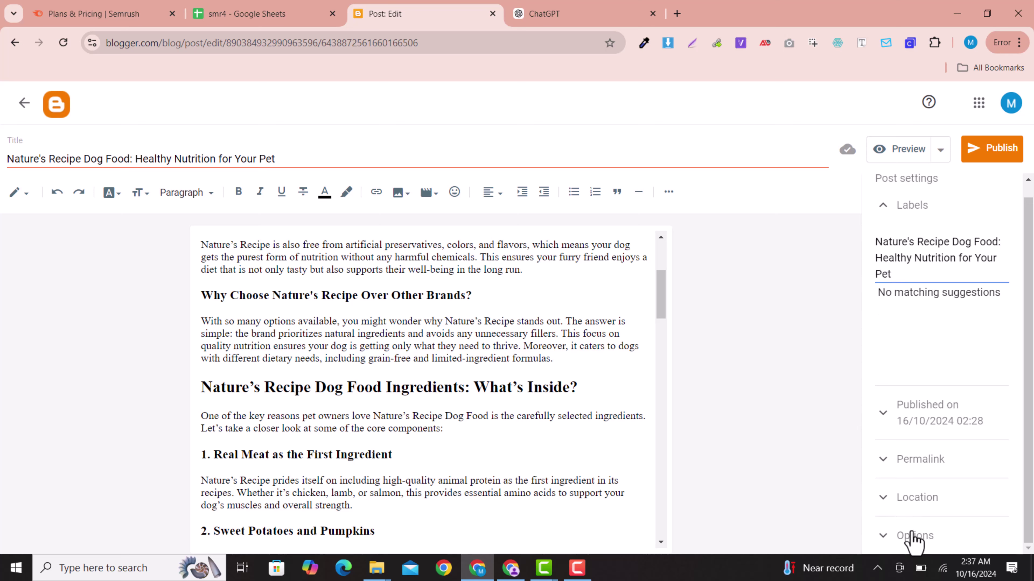
Check the post's reader comment options, and try the custom permalink setting before switching back to the automatic permalink.
{"action": "left_click", "coordinate": [914, 537]}
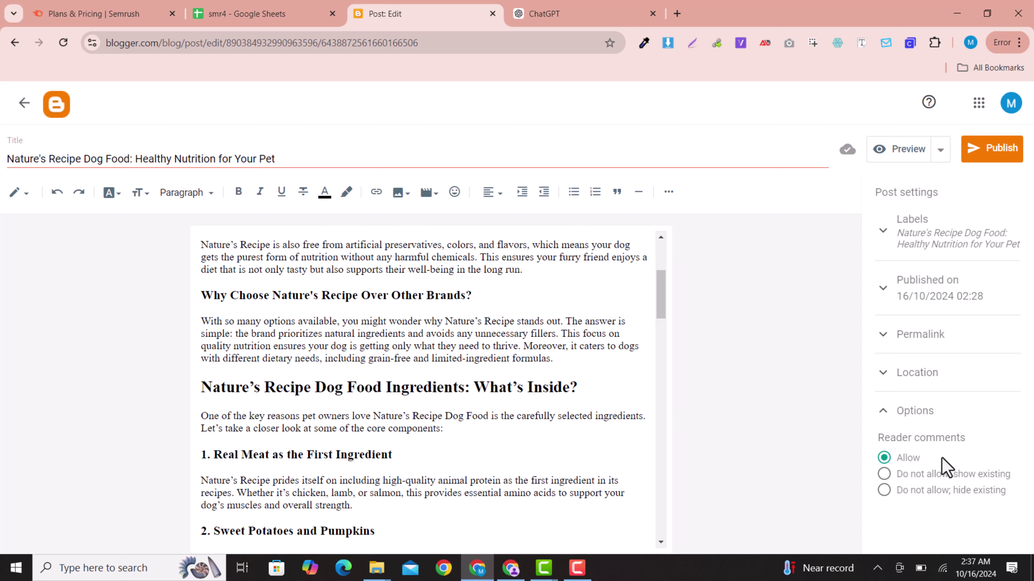
{"action": "left_click", "coordinate": [892, 338]}
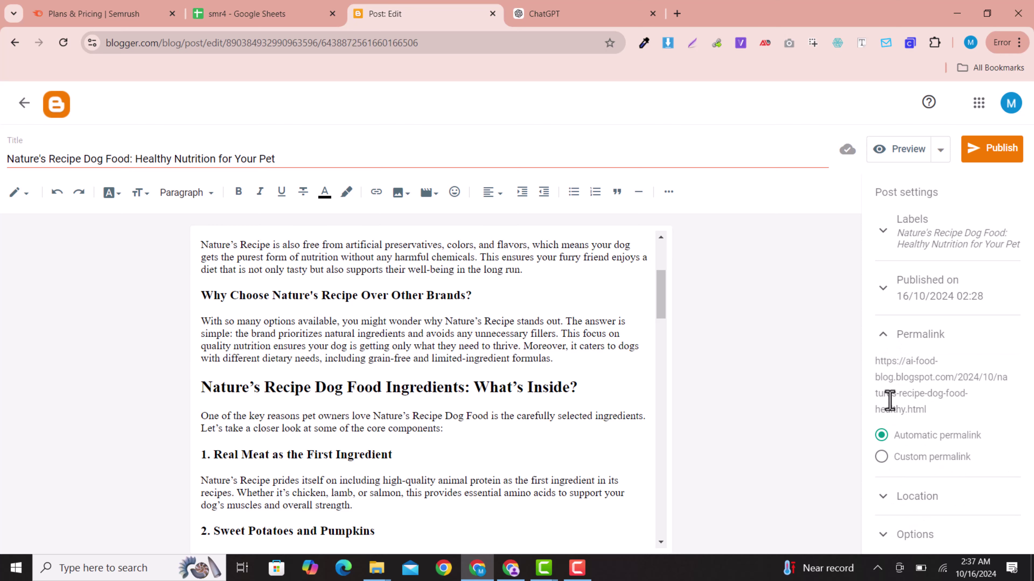
{"action": "left_click", "coordinate": [882, 458]}
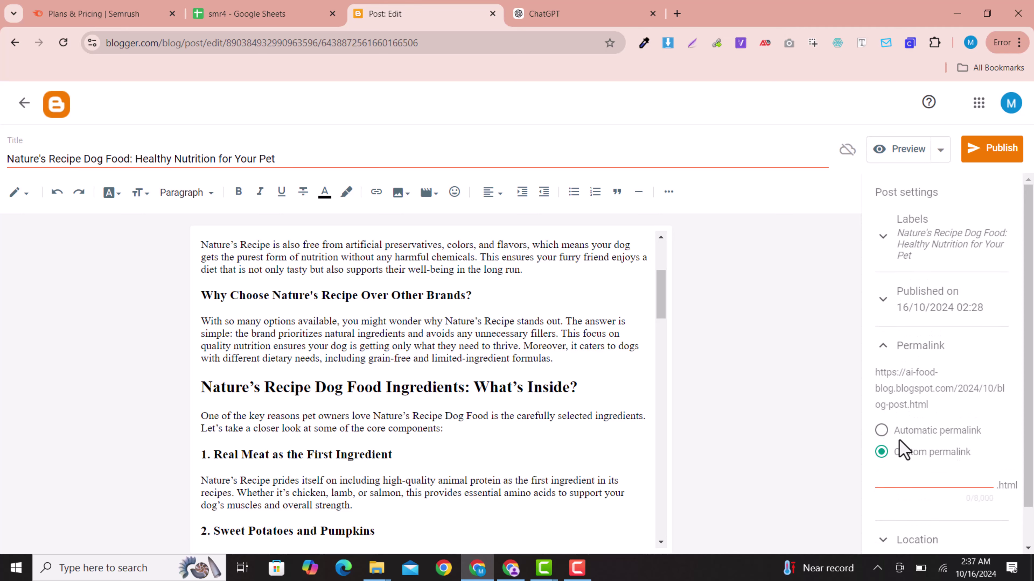
{"action": "left_click", "coordinate": [882, 430]}
{"action": "scroll", "coordinate": [499, 326], "scroll_direction": "down", "scroll_amount": 5}
Review the image prompts at the end of the ChatGPT article, and open Bing Image Creator at bing.com/images/create in a new tab.
{"action": "left_click", "coordinate": [531, 12]}
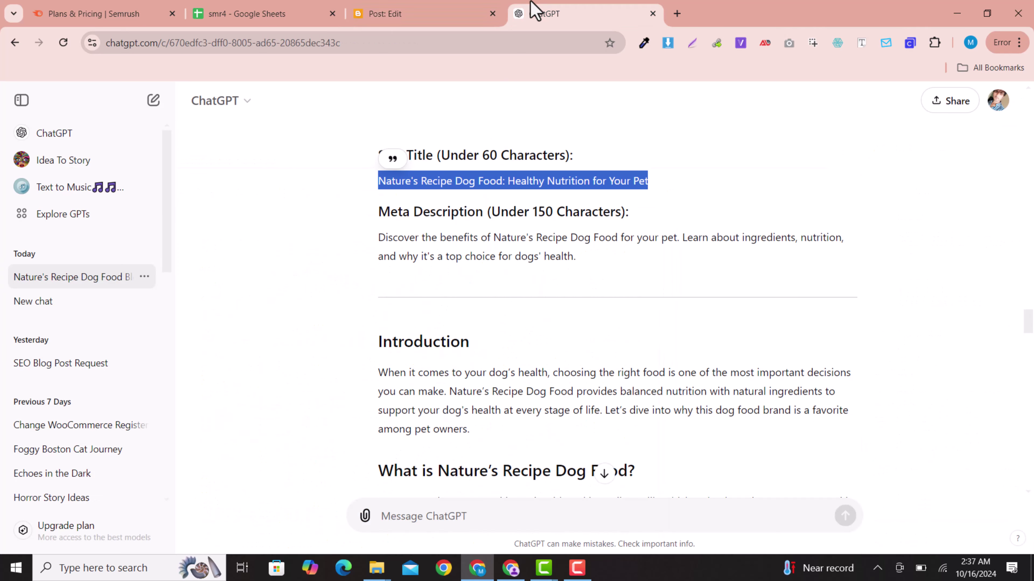
{"action": "scroll", "coordinate": [496, 332], "scroll_direction": "down", "scroll_amount": 20}
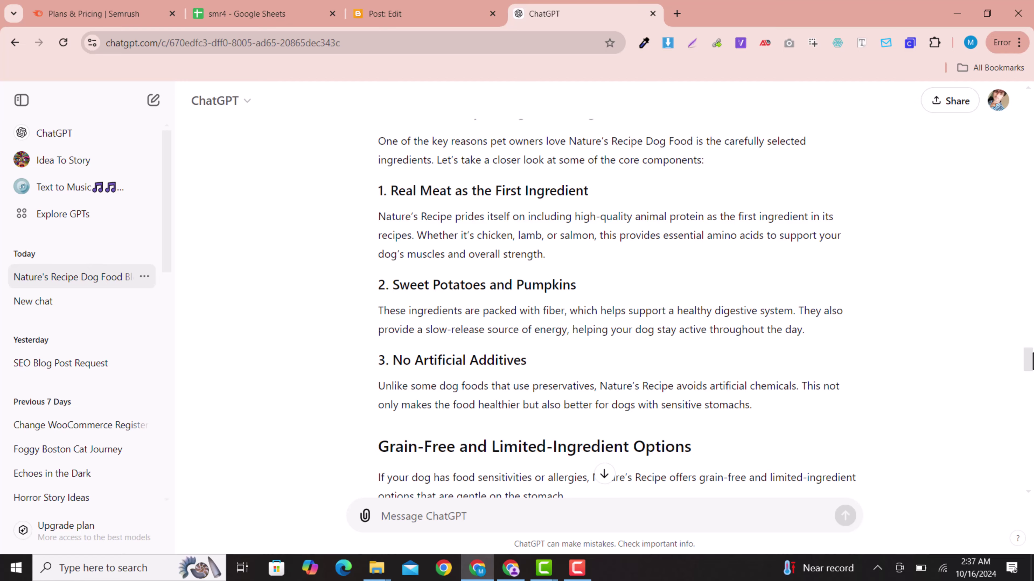
{"action": "scroll", "coordinate": [377, 269], "scroll_direction": "down", "scroll_amount": 15}
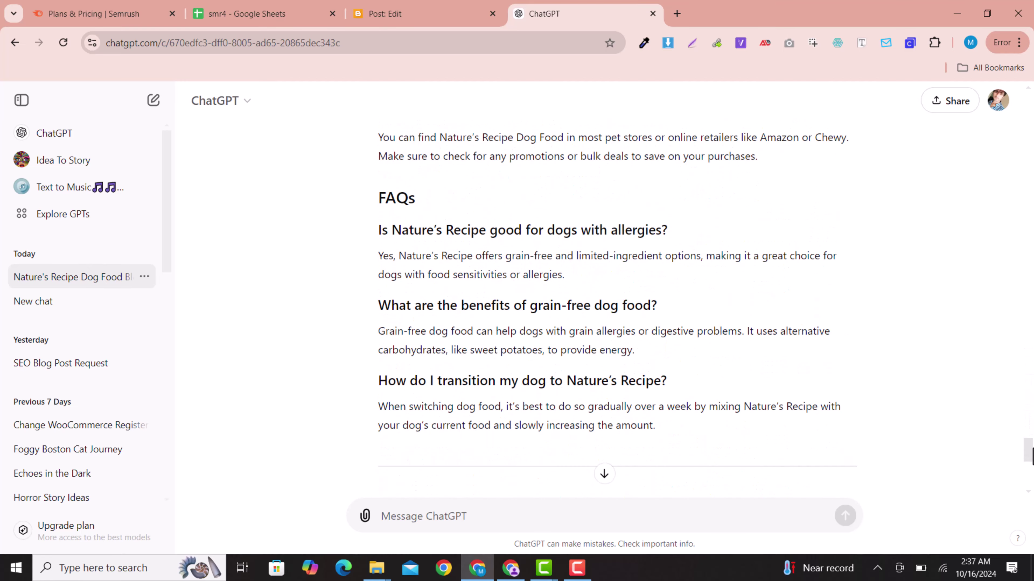
{"action": "scroll", "coordinate": [526, 300], "scroll_direction": "down", "scroll_amount": 10}
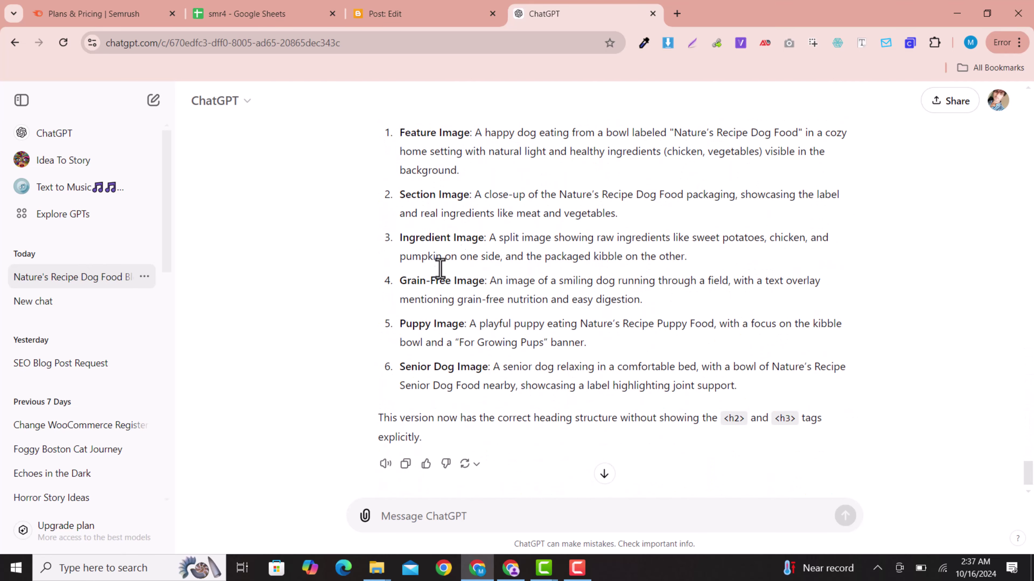
{"action": "left_click", "coordinate": [677, 14]}
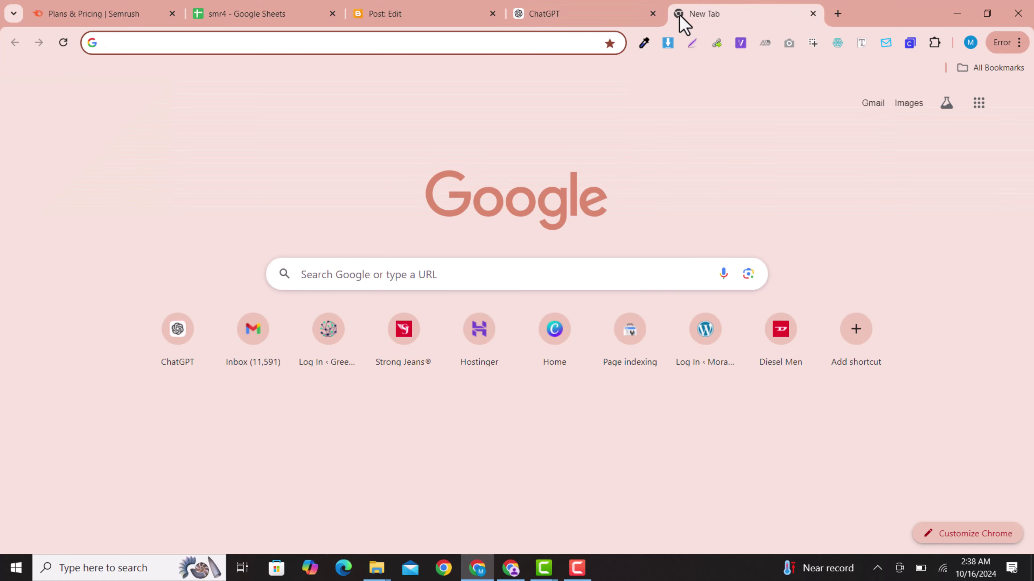
{"action": "type", "text": "bing.com/"}
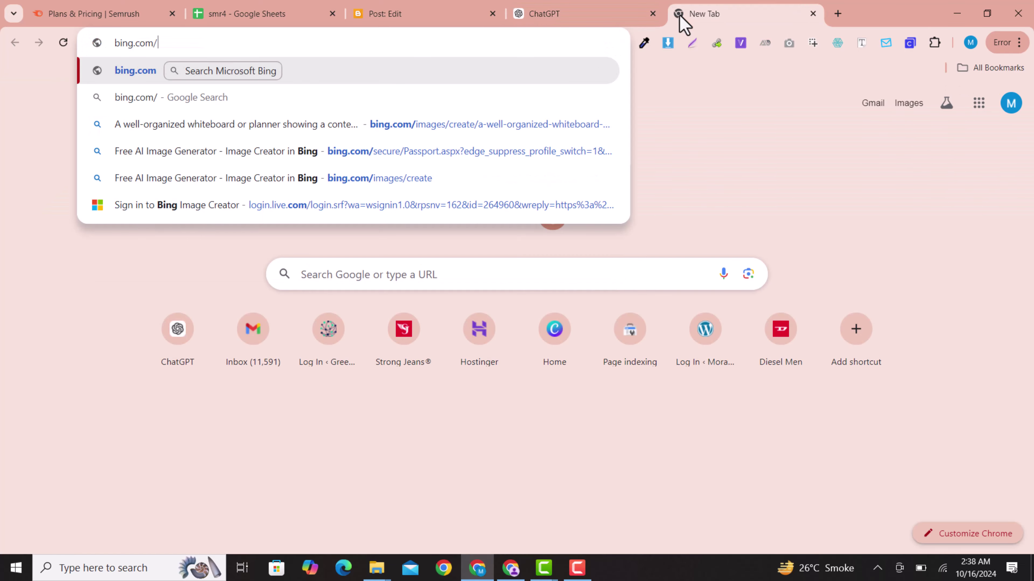
{"action": "key", "text": "Down"}
{"action": "key", "text": "Down"}
{"action": "key", "text": "Down"}
{"action": "key", "text": "Return"}
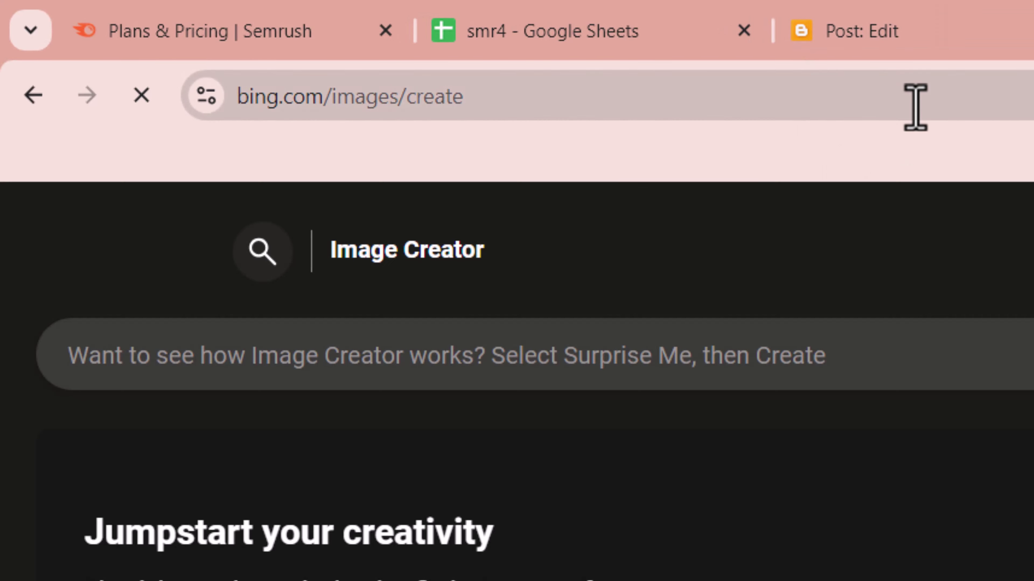
{"action": "left_click", "coordinate": [518, 98]}
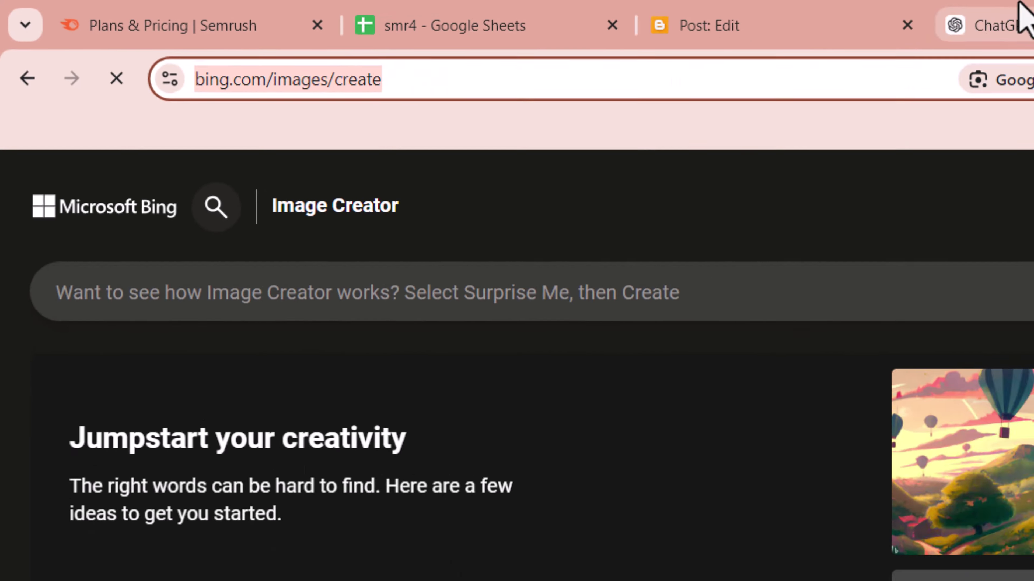
Copy the full Feature Image prompt from the ChatGPT article into Bing Image Creator and generate images from it.
{"action": "left_click", "coordinate": [544, 13]}
{"action": "scroll", "coordinate": [478, 289], "scroll_direction": "up", "scroll_amount": 2}
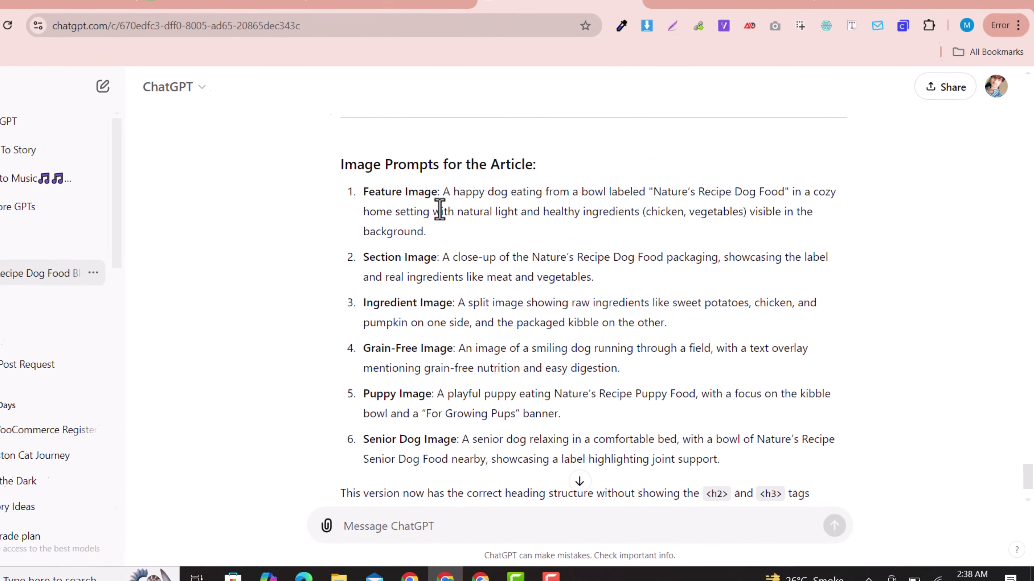
{"action": "left_click_drag", "start_coordinate": [470, 199], "coordinate": [497, 219]}
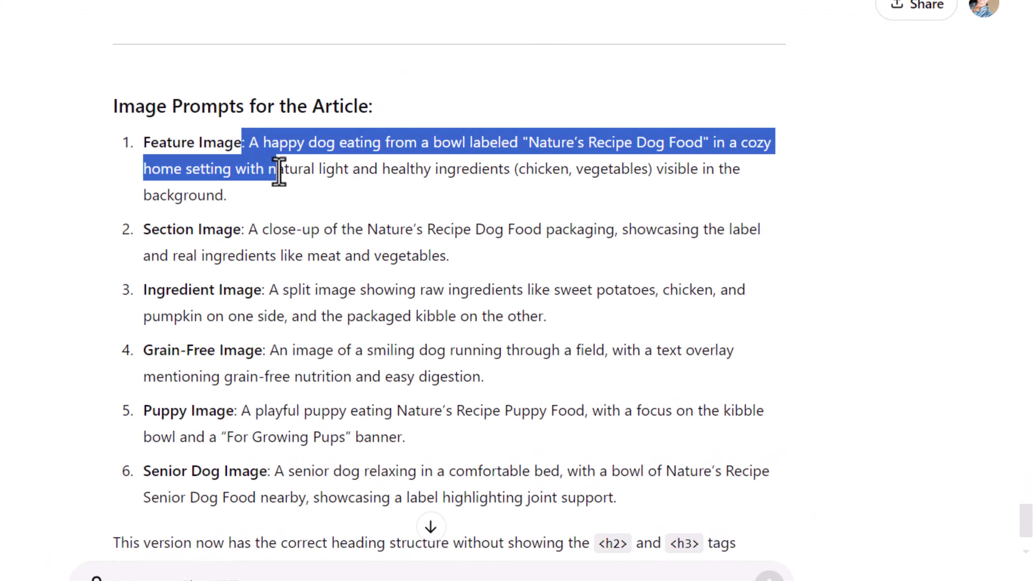
{"action": "left_click", "coordinate": [279, 171]}
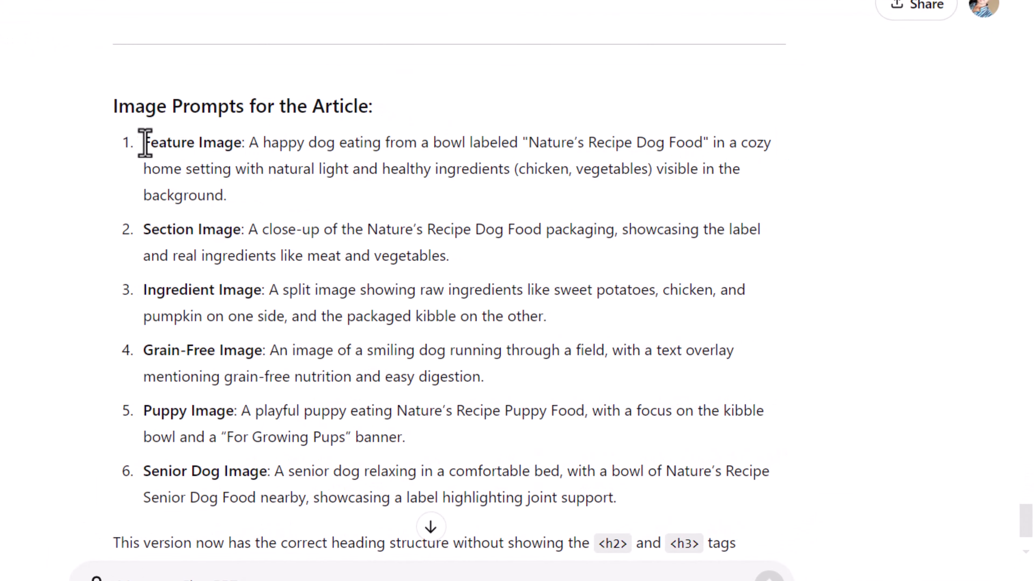
{"action": "left_click_drag", "start_coordinate": [143, 153], "coordinate": [247, 203]}
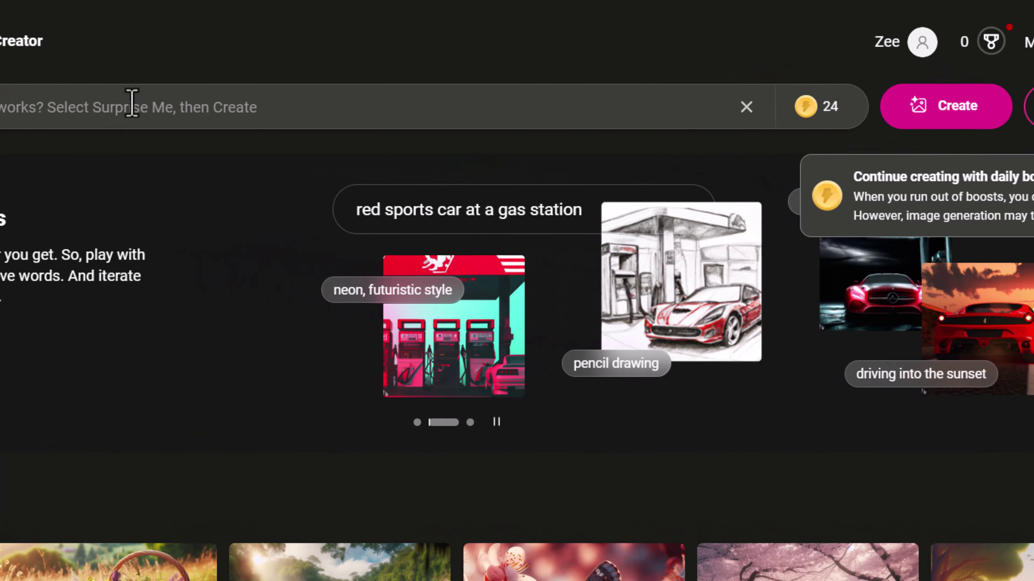
{"action": "left_click", "coordinate": [131, 102]}
{"action": "key", "text": "ctrl+v"}
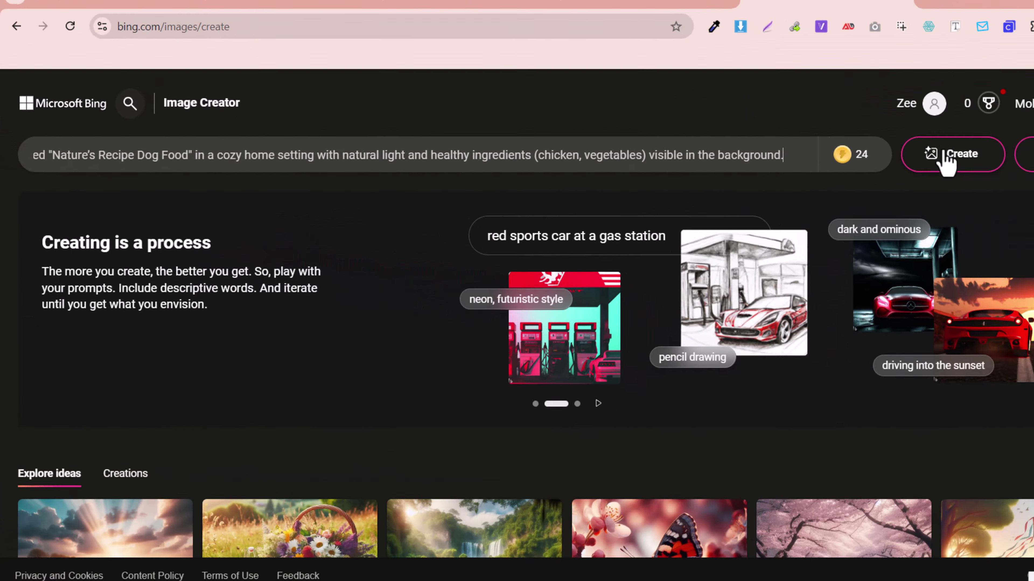
{"action": "left_click", "coordinate": [935, 155]}
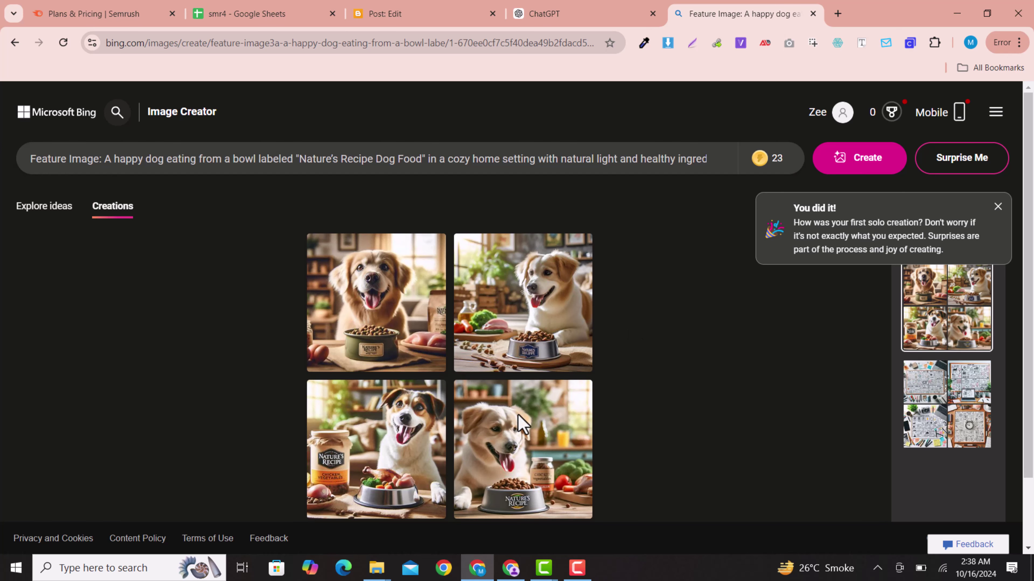
Download the generated picture of the dog beside the Nature's Recipe chicken and vegetables jar, and return to the ChatGPT image prompts.
{"action": "left_click", "coordinate": [408, 492]}
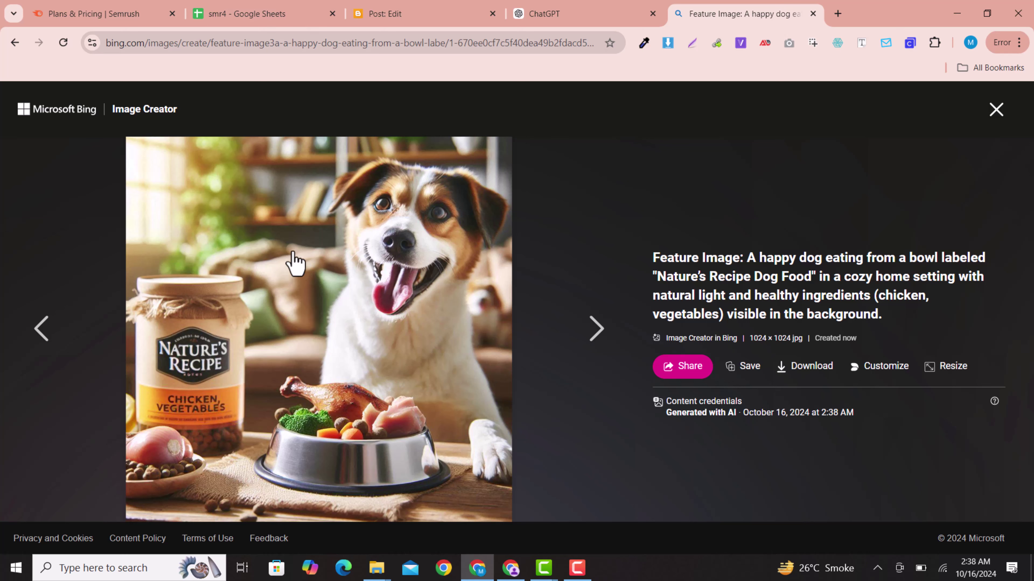
{"action": "right_click", "coordinate": [288, 240]}
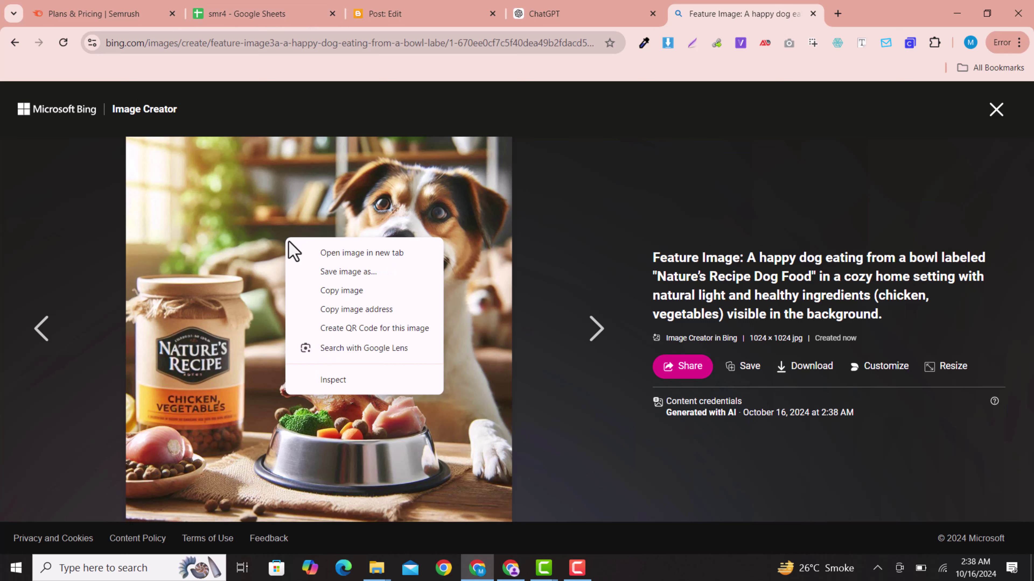
{"action": "left_click", "coordinate": [319, 274]}
{"action": "left_click", "coordinate": [788, 373]}
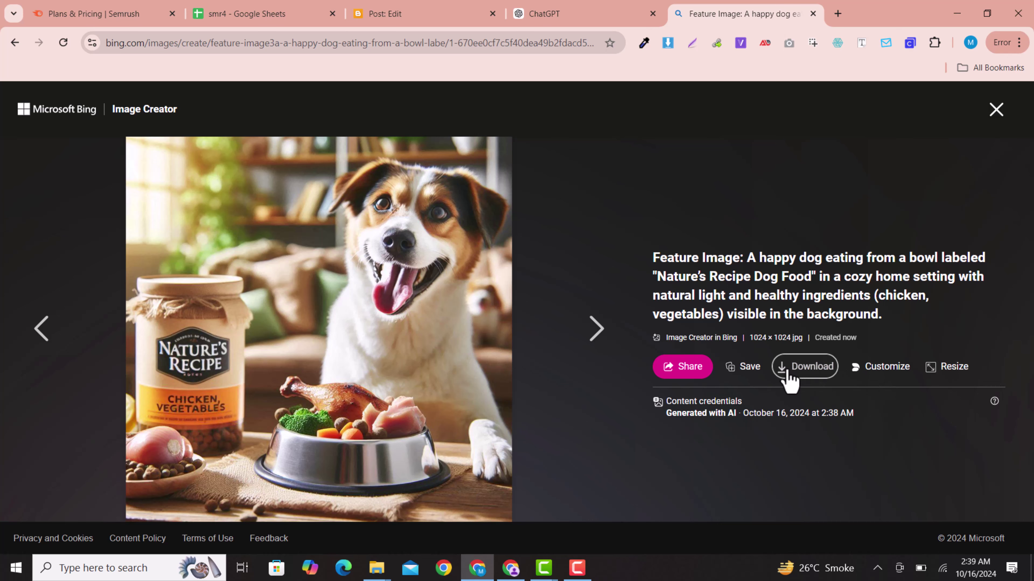
{"action": "left_click", "coordinate": [638, 10]}
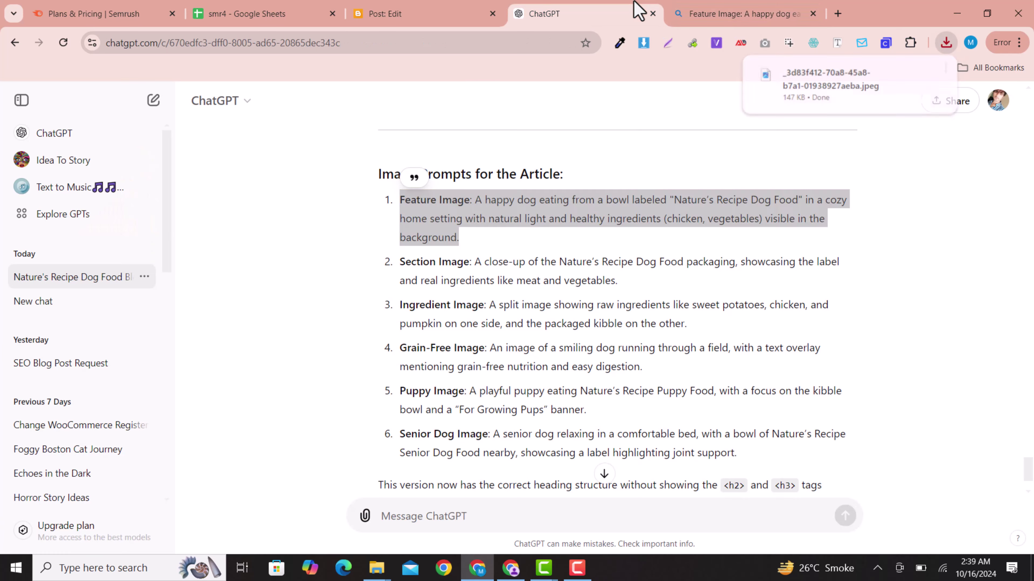
Return to the Blogger post and look through the remaining post settings.
{"action": "left_click", "coordinate": [419, 11]}
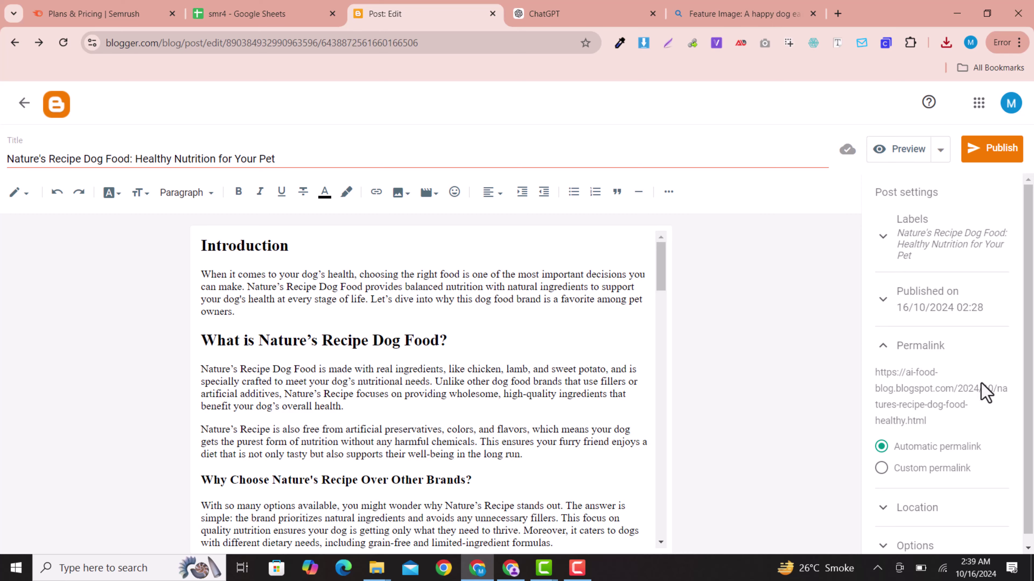
{"action": "scroll", "coordinate": [981, 391], "scroll_direction": "down", "scroll_amount": 1}
{"action": "scroll", "coordinate": [604, 422], "scroll_direction": "down", "scroll_amount": 6}
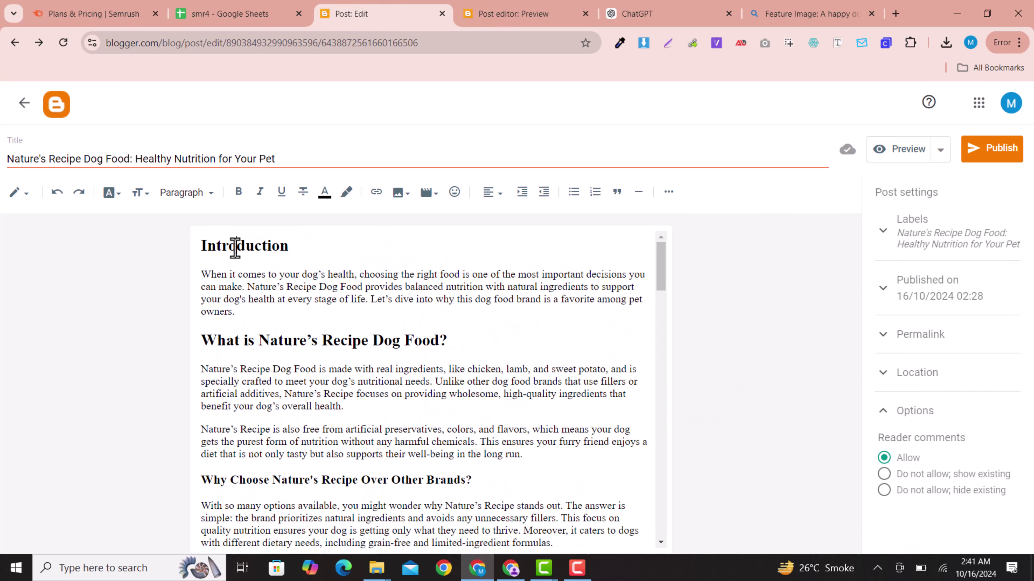
{"action": "double_click", "coordinate": [235, 248]}
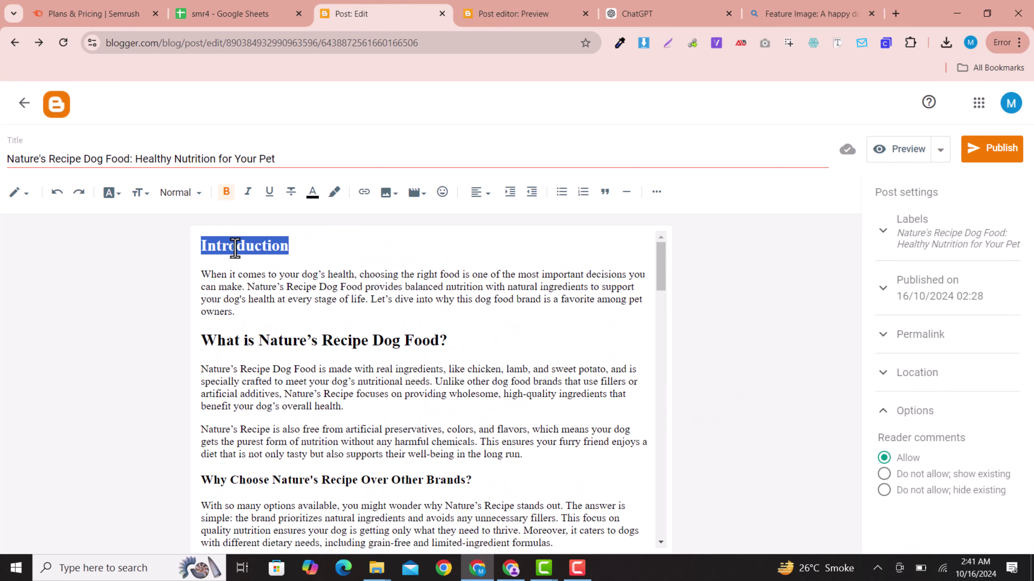
{"action": "key", "text": "Delete"}
{"action": "key", "text": "Delete"}
{"action": "key", "text": "ctrl+z"}
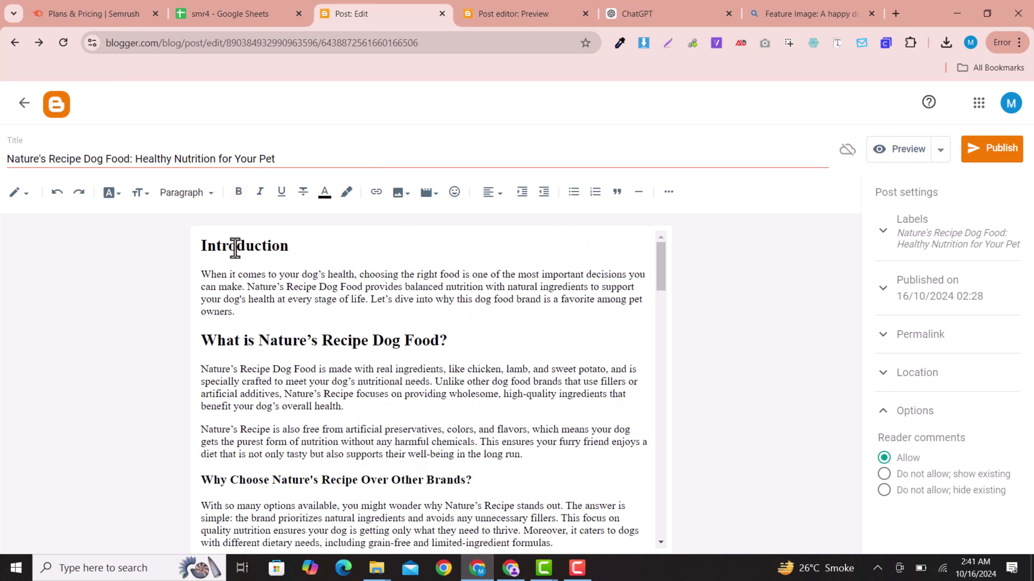
Add an empty line above the Introduction heading and upload the downloaded dog picture from the computer there.
{"action": "left_click", "coordinate": [201, 245]}
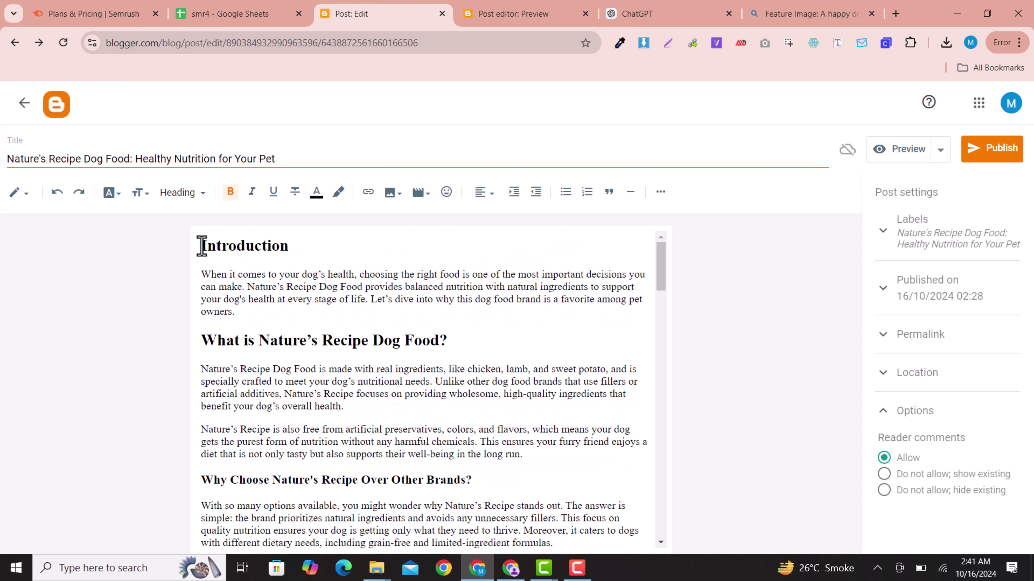
{"action": "key", "text": "Return"}
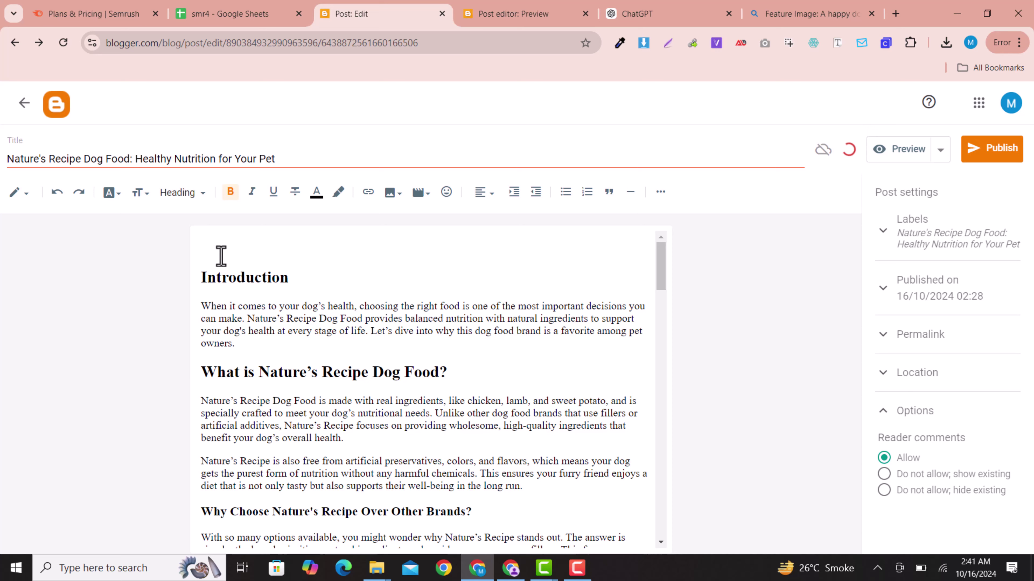
{"action": "left_click", "coordinate": [392, 195]}
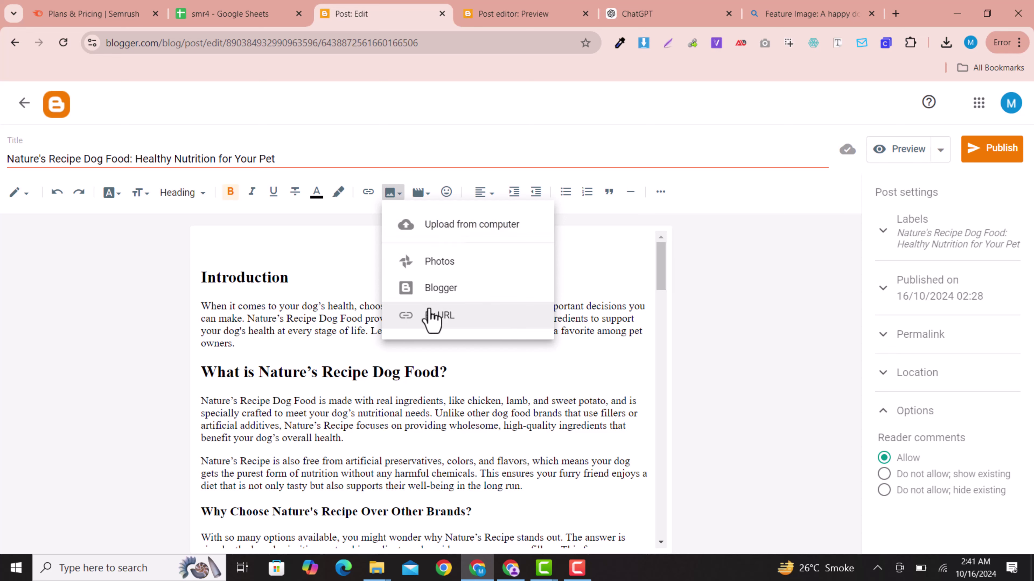
{"action": "left_click", "coordinate": [468, 241]}
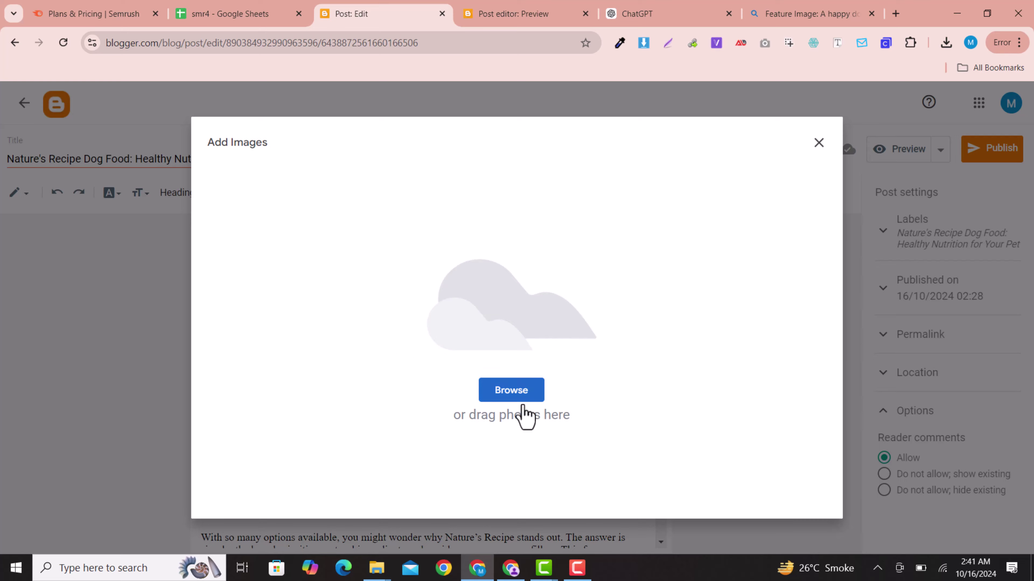
{"action": "left_click", "coordinate": [513, 391]}
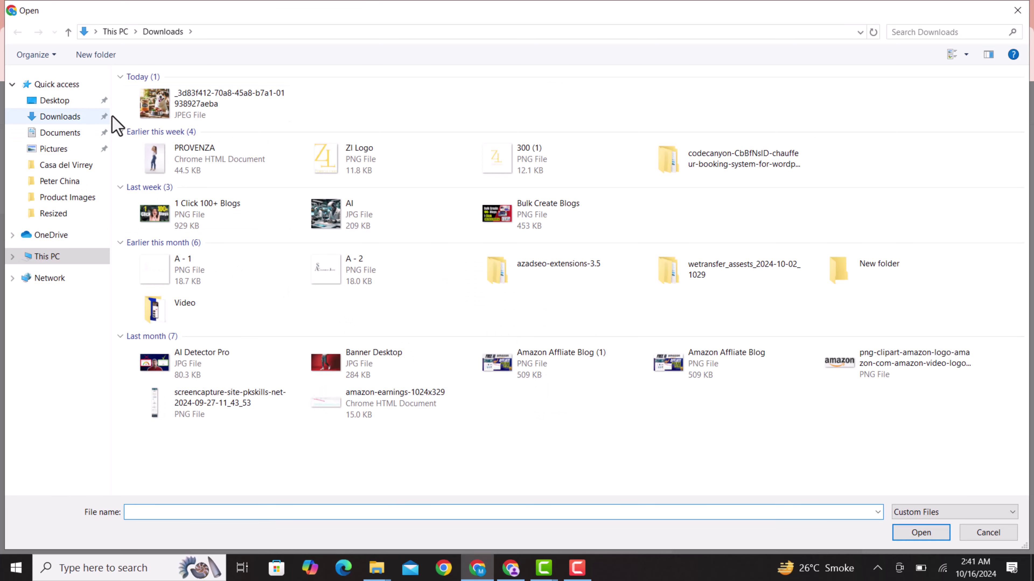
{"action": "left_click", "coordinate": [205, 117]}
{"action": "left_click", "coordinate": [919, 534]}
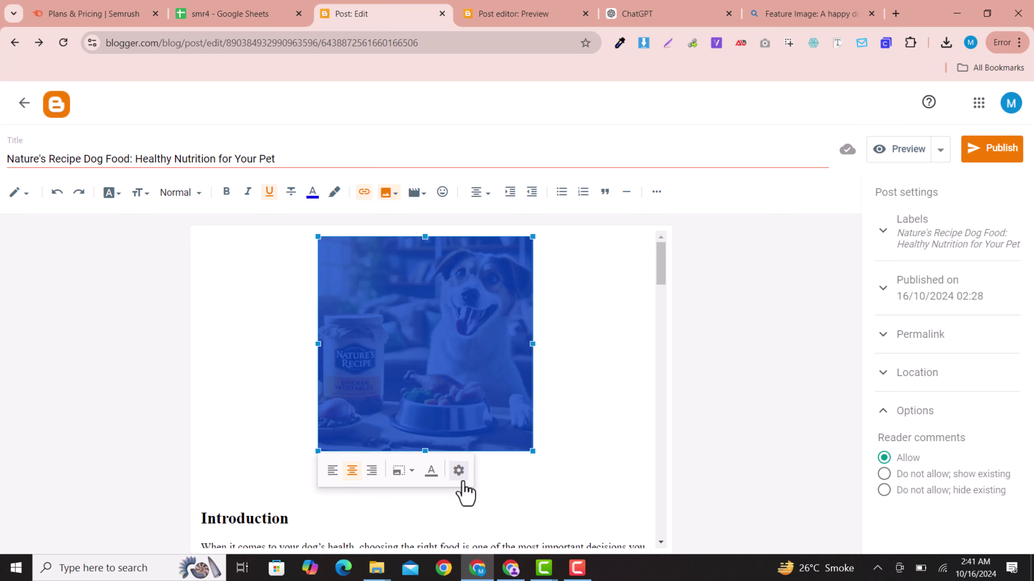
Choose X-large as the inserted dog picture's size, and copy the keyword "natures recipe dog food" from the smr4 sheet.
{"action": "left_click", "coordinate": [459, 471]}
{"action": "left_click", "coordinate": [410, 394]}
{"action": "left_click", "coordinate": [444, 277]}
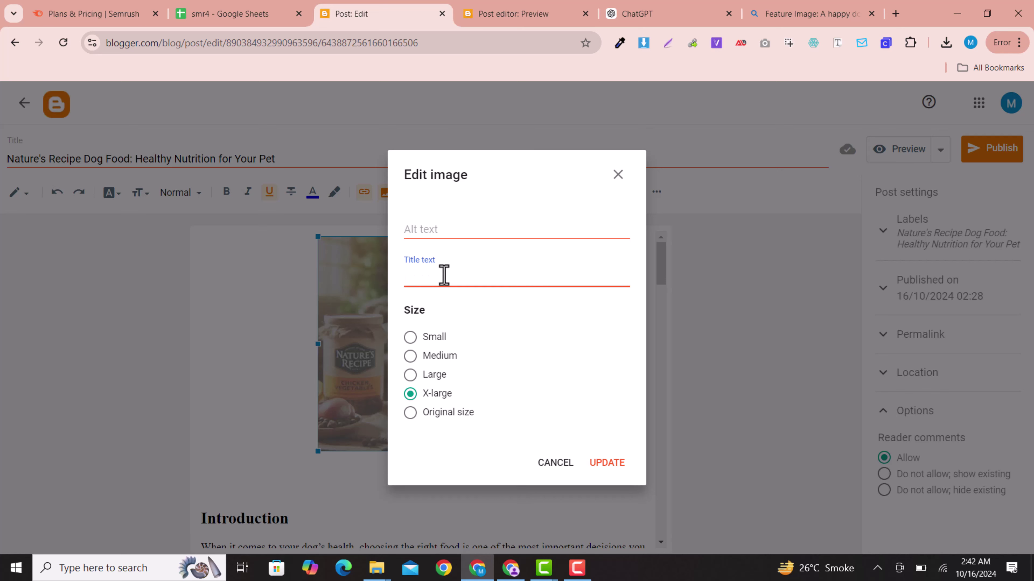
{"action": "left_click", "coordinate": [195, 15]}
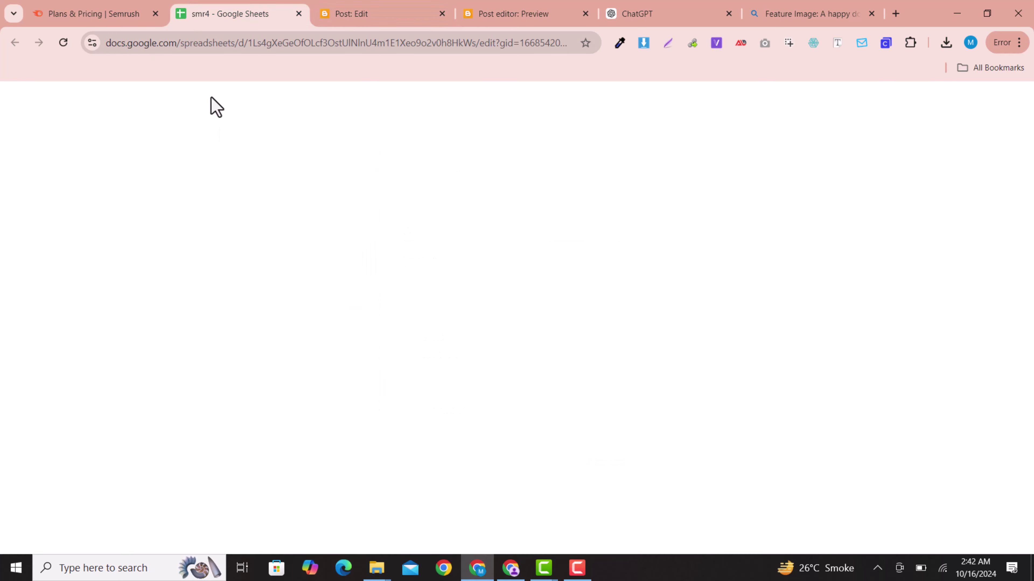
{"action": "left_click", "coordinate": [141, 230]}
{"action": "left_click_drag", "start_coordinate": [141, 229], "coordinate": [31, 228]}
{"action": "key", "text": "ctrl+c"}
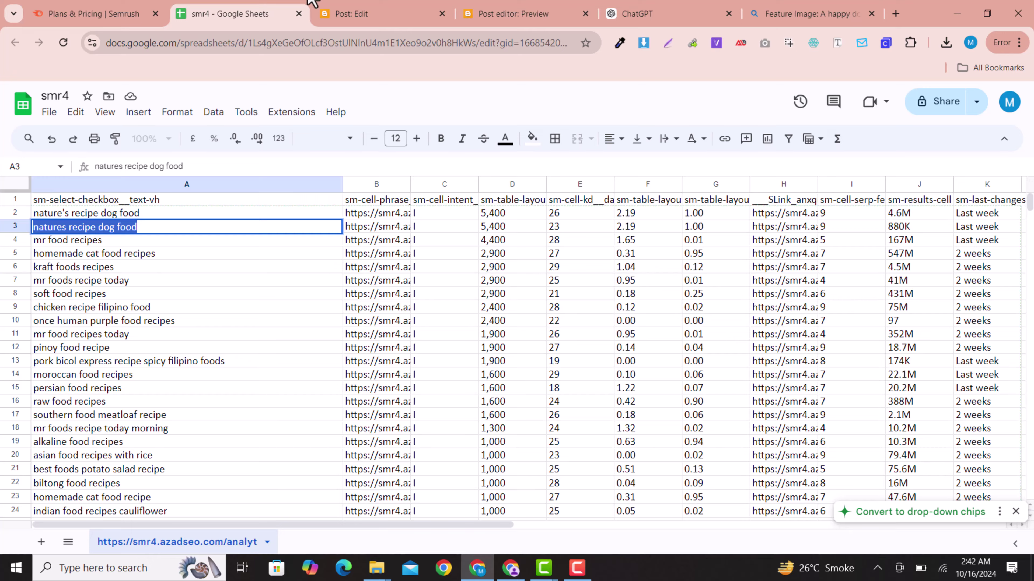
Give the dog picture the title text "natures recipe dog food" and alt text "natures recipe dog food featured image", and apply the image settings.
{"action": "left_click", "coordinate": [334, 11]}
{"action": "key", "text": "ctrl+v"}
{"action": "left_click", "coordinate": [432, 231]}
{"action": "key", "text": "ctrl+v"}
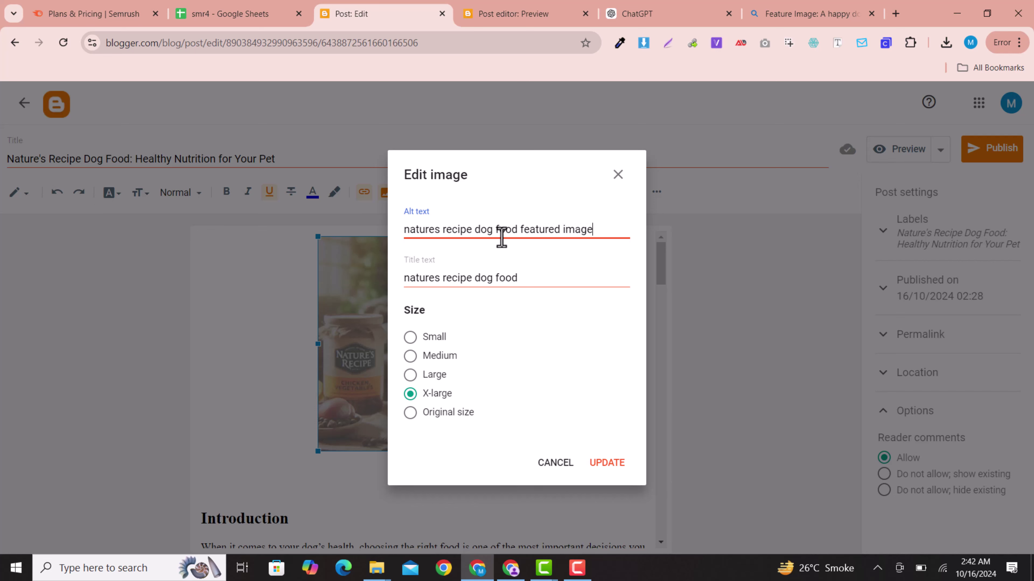
{"action": "left_click", "coordinate": [617, 473]}
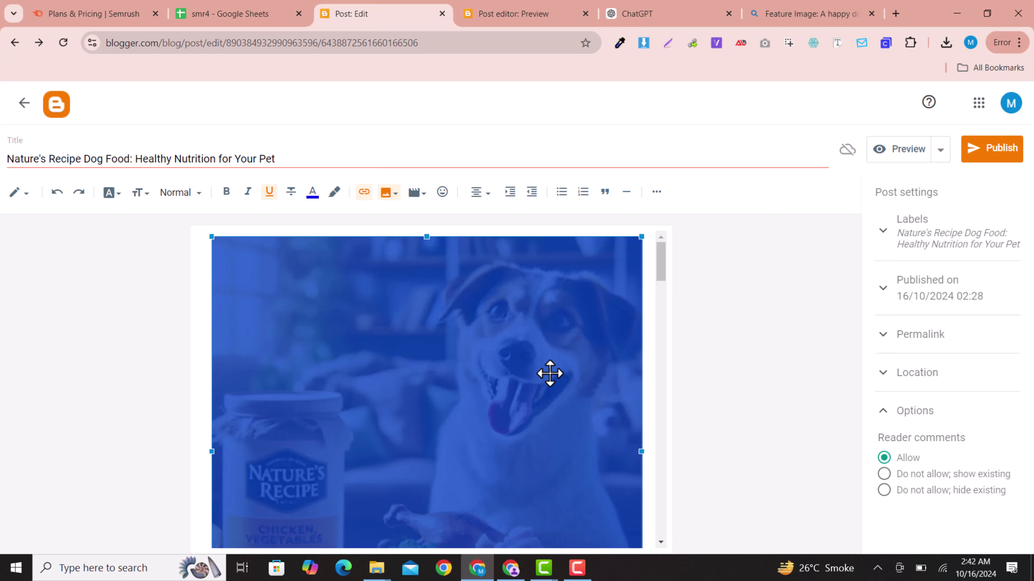
{"action": "scroll", "coordinate": [550, 371], "scroll_direction": "down", "scroll_amount": 5}
{"action": "scroll", "coordinate": [547, 388], "scroll_direction": "up", "scroll_amount": 3}
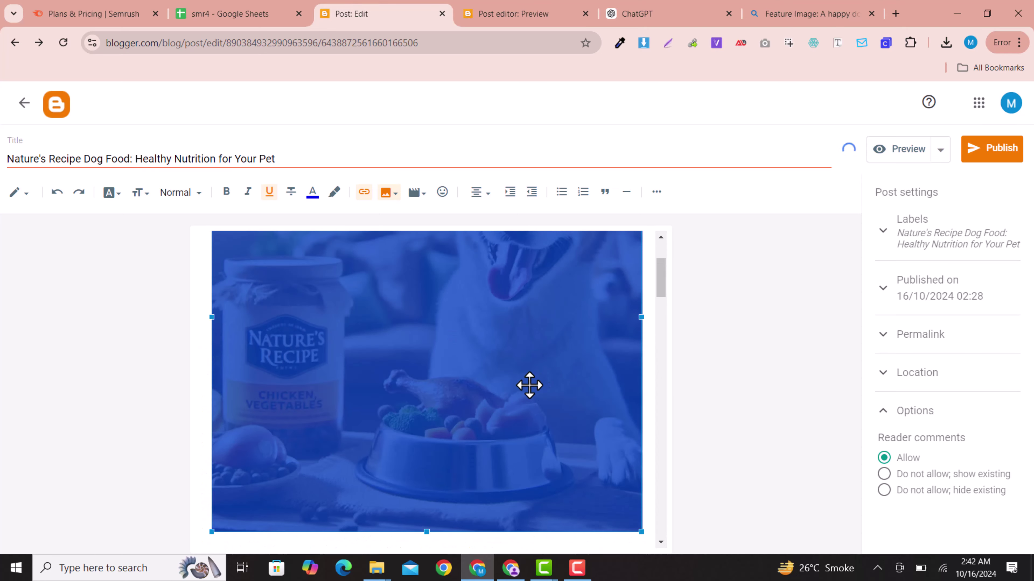
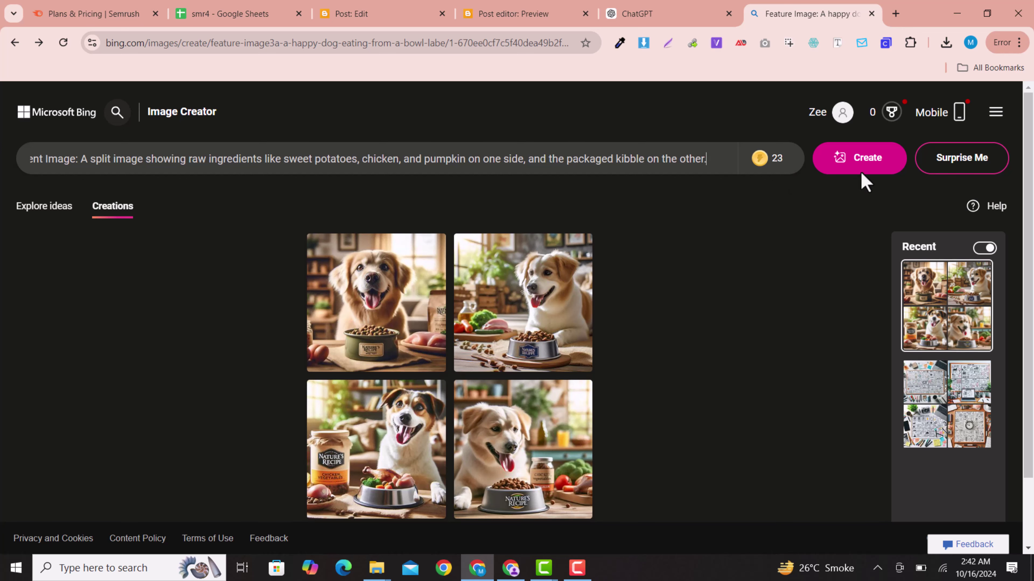
Generate images from the Ingredient Image prompt in Bing Image Creator and download the picture with the blue and beige dog food bag.
{"action": "left_click", "coordinate": [861, 171]}
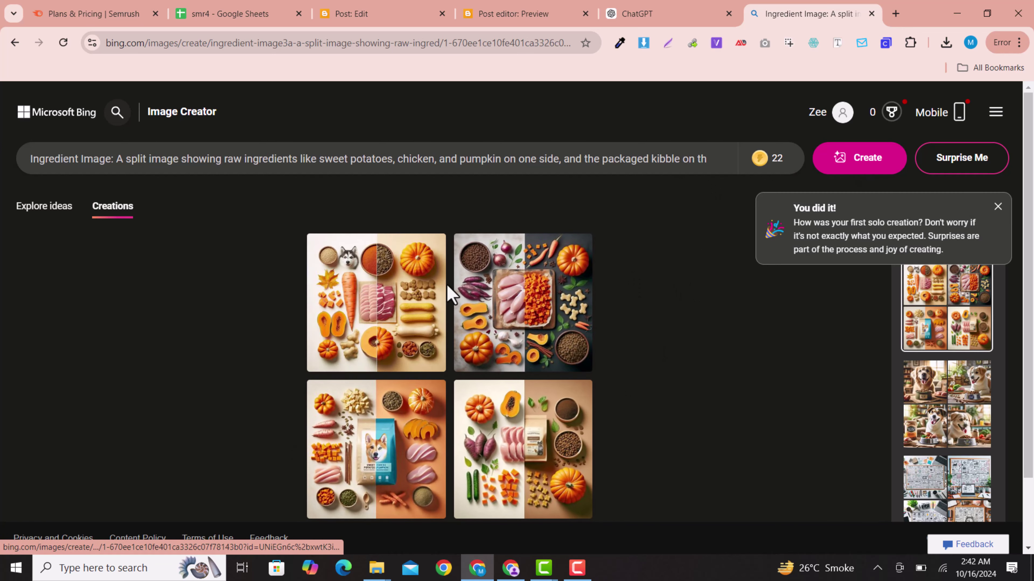
{"action": "scroll", "coordinate": [419, 419], "scroll_direction": "down", "scroll_amount": 1}
{"action": "left_click", "coordinate": [569, 316]}
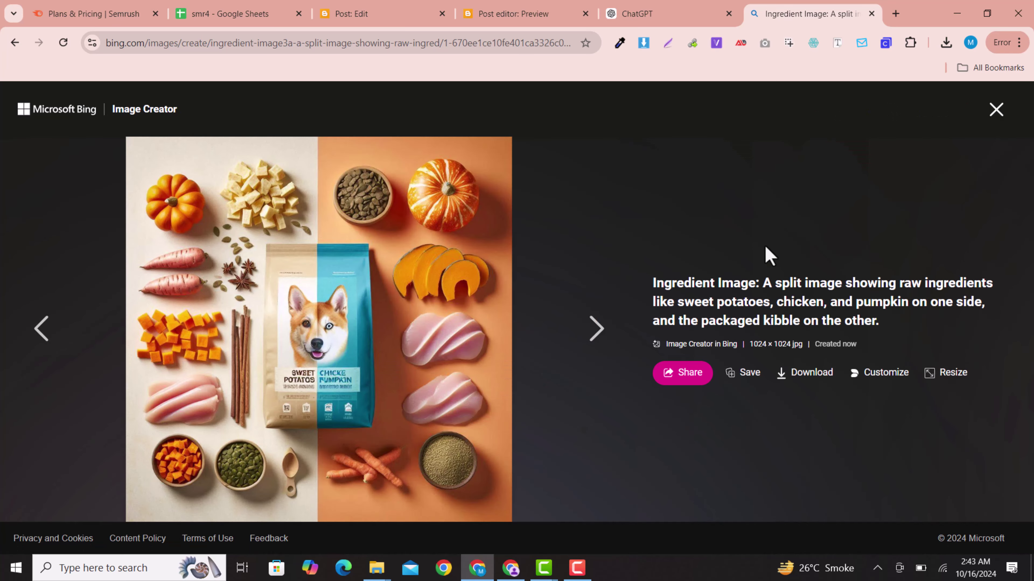
{"action": "left_click", "coordinate": [807, 362]}
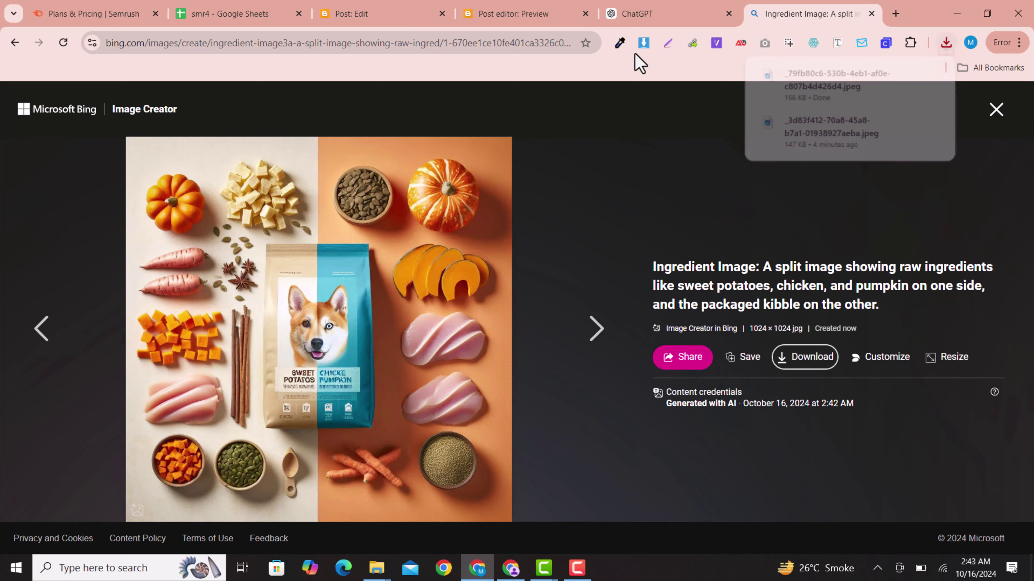
Insert the downloaded ingredient picture into the Blogger post on a new line above the "Nature's Recipe Dog Food Ingredients: What's Inside?" heading.
{"action": "left_click", "coordinate": [383, 11]}
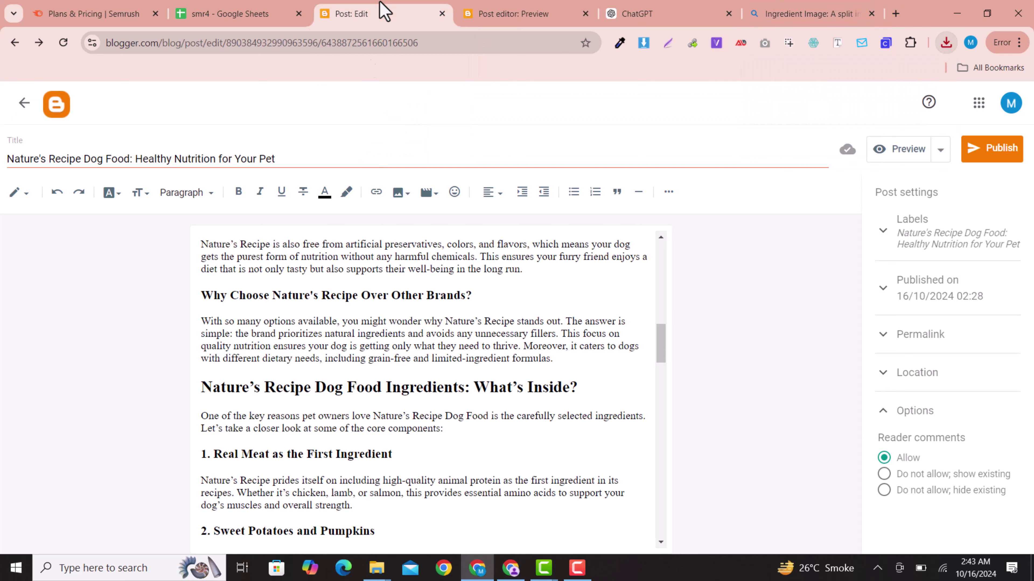
{"action": "scroll", "coordinate": [284, 429], "scroll_direction": "down", "scroll_amount": 2}
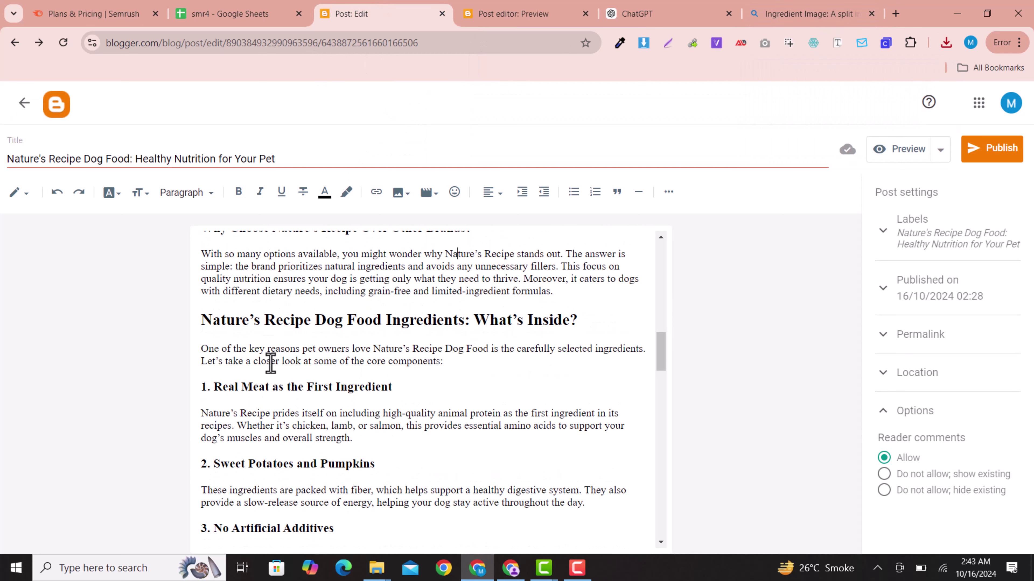
{"action": "left_click", "coordinate": [203, 320]}
{"action": "key", "text": "Return"}
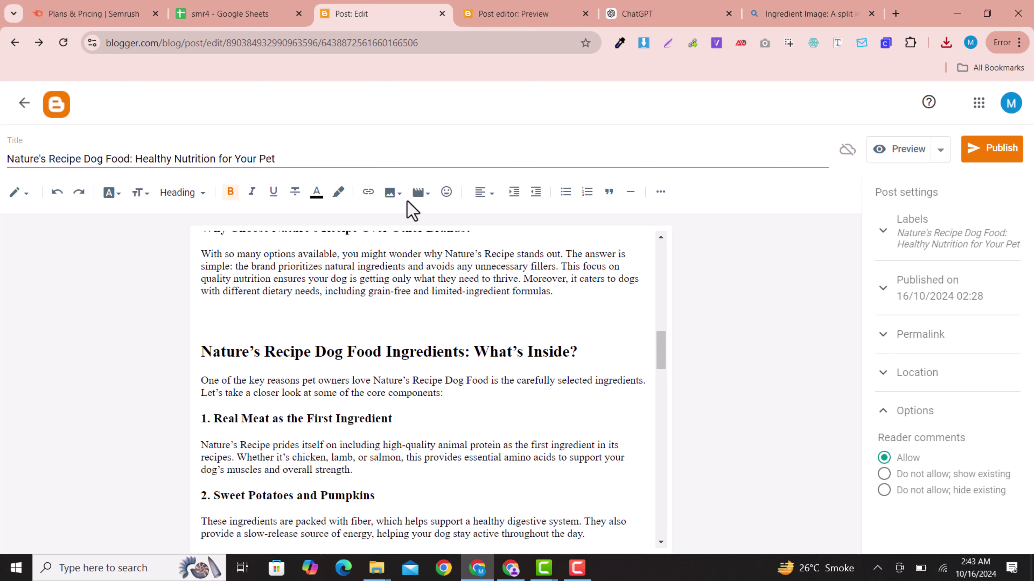
{"action": "left_click", "coordinate": [419, 195]}
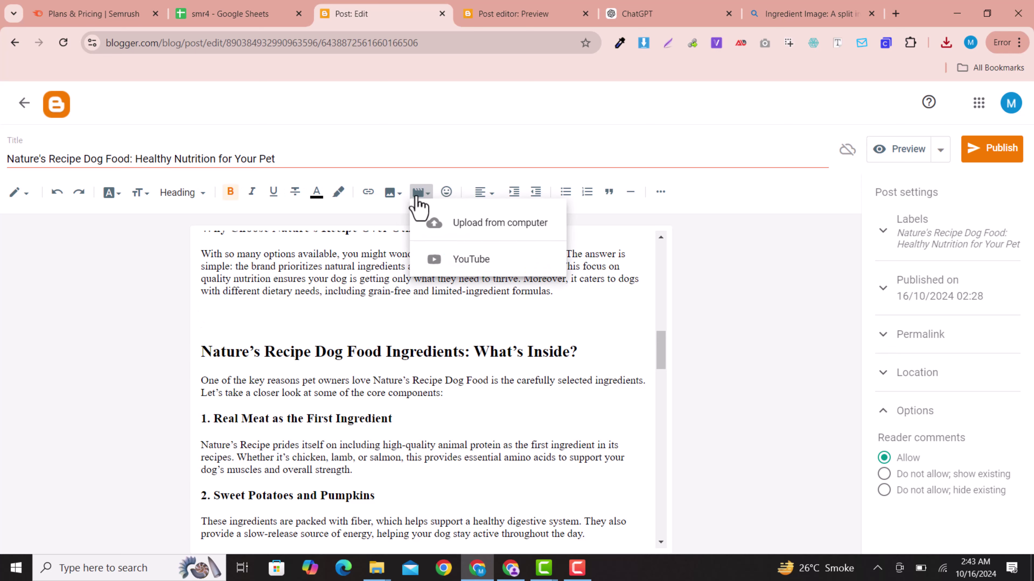
{"action": "left_click", "coordinate": [455, 235]}
{"action": "left_click", "coordinate": [945, 42]}
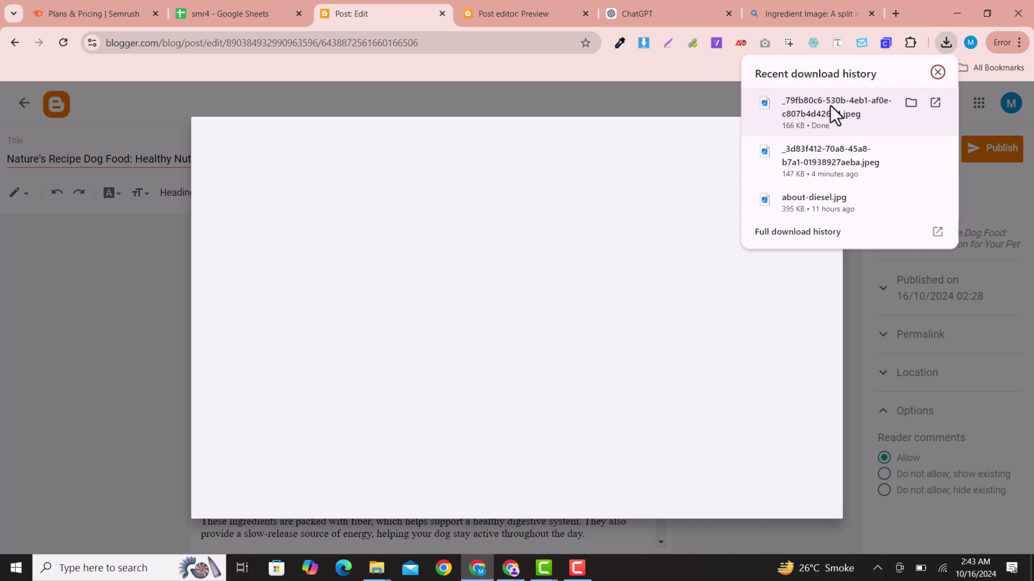
{"action": "left_click_drag", "start_coordinate": [832, 116], "coordinate": [577, 265]}
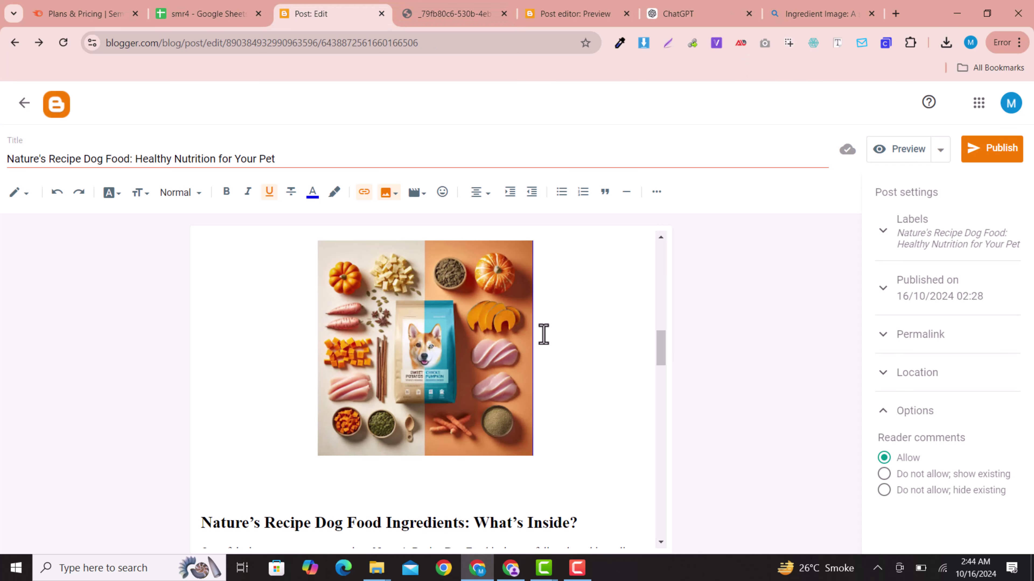
Set the ingredient picture's size to X-large and check how it sits above the ingredients section.
{"action": "left_click", "coordinate": [448, 348]}
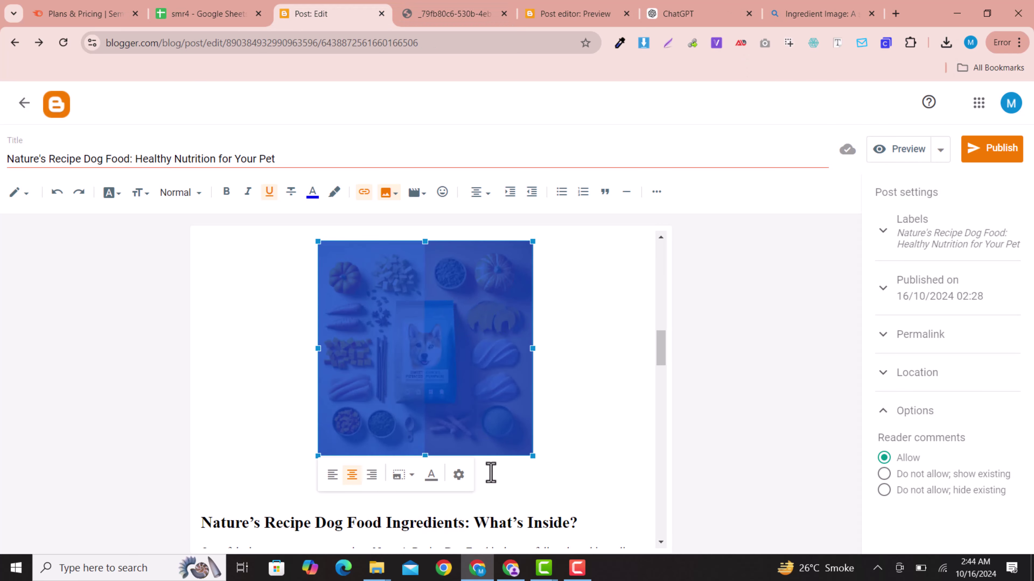
{"action": "left_click", "coordinate": [458, 474]}
{"action": "left_click", "coordinate": [410, 393]}
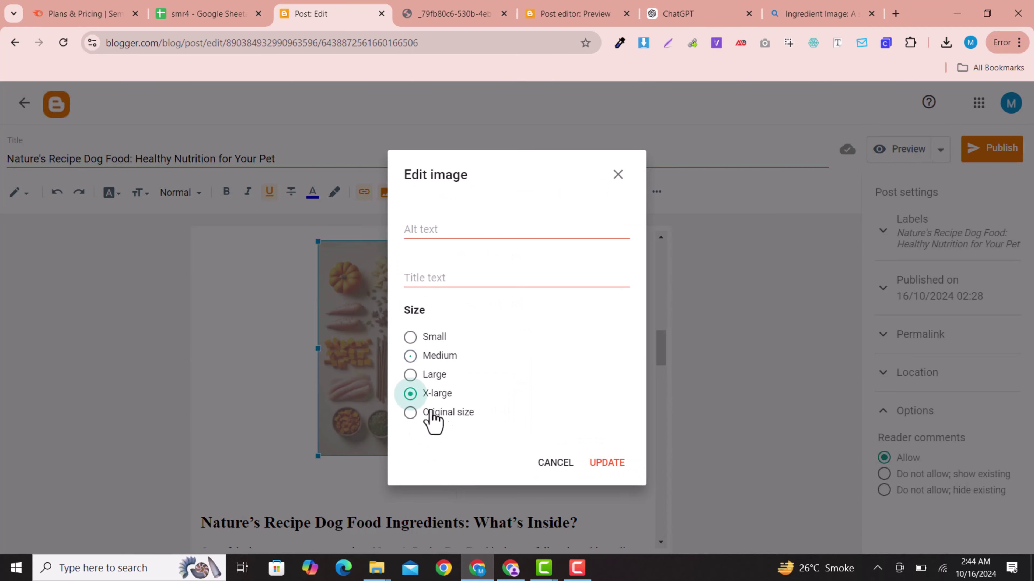
{"action": "left_click", "coordinate": [594, 464]}
{"action": "scroll", "coordinate": [240, 386], "scroll_direction": "down", "scroll_amount": 3}
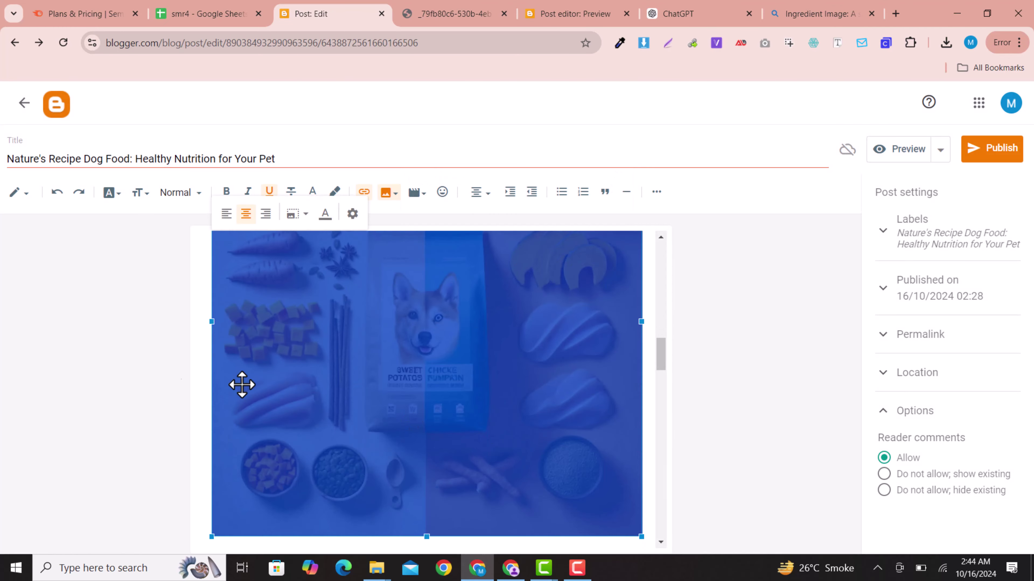
{"action": "scroll", "coordinate": [503, 456], "scroll_direction": "down", "scroll_amount": 5}
{"action": "left_click", "coordinate": [403, 464]}
{"action": "scroll", "coordinate": [362, 410], "scroll_direction": "up", "scroll_amount": 3}
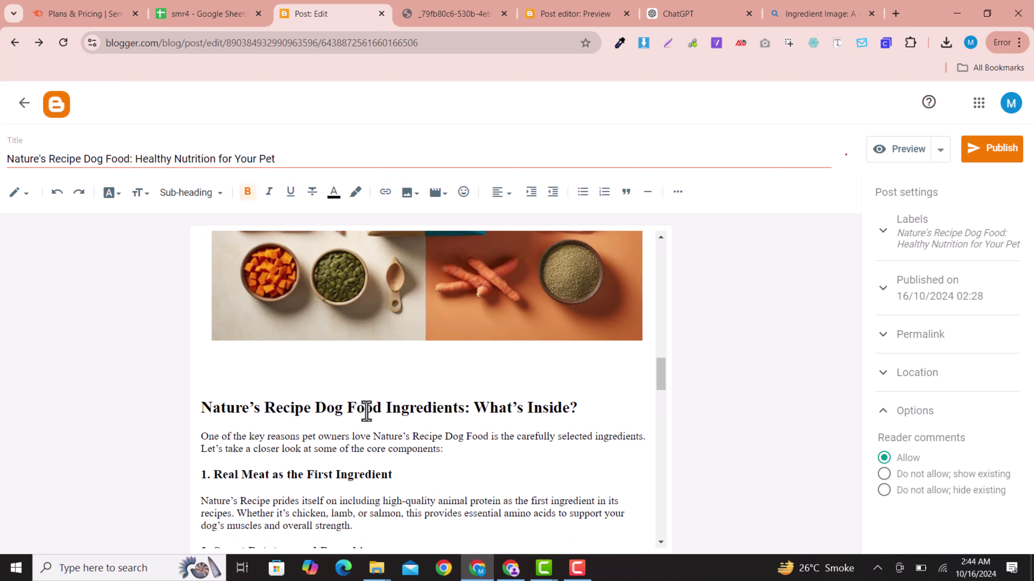
Move ChatGPT next to the post editor among the open pages and copy the Grain-Free Image prompt from its image prompts list.
{"action": "scroll", "coordinate": [362, 410], "scroll_direction": "down", "scroll_amount": 7}
{"action": "scroll", "coordinate": [367, 412], "scroll_direction": "down", "scroll_amount": 2}
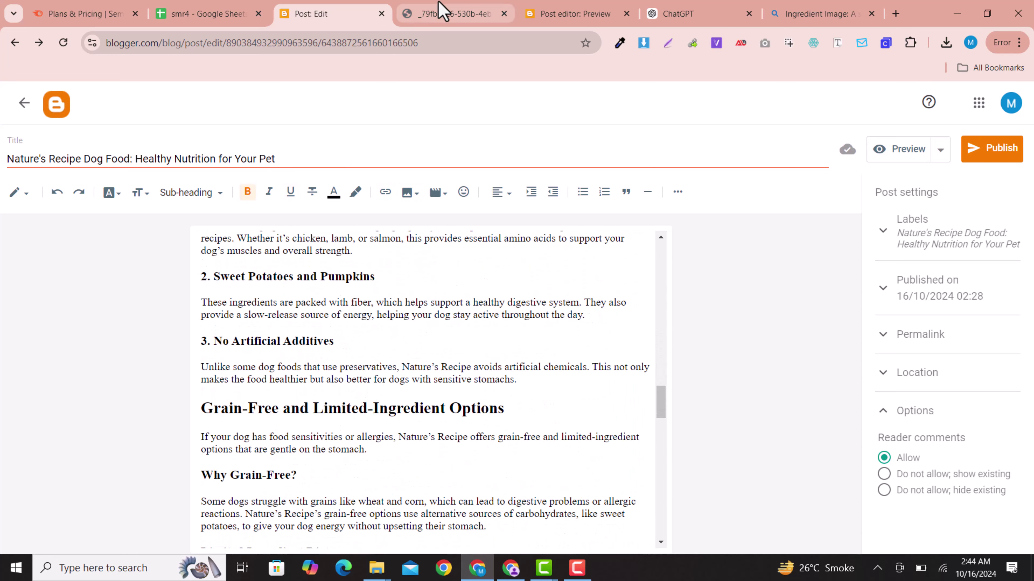
{"action": "left_click_drag", "start_coordinate": [705, 10], "coordinate": [452, 16]}
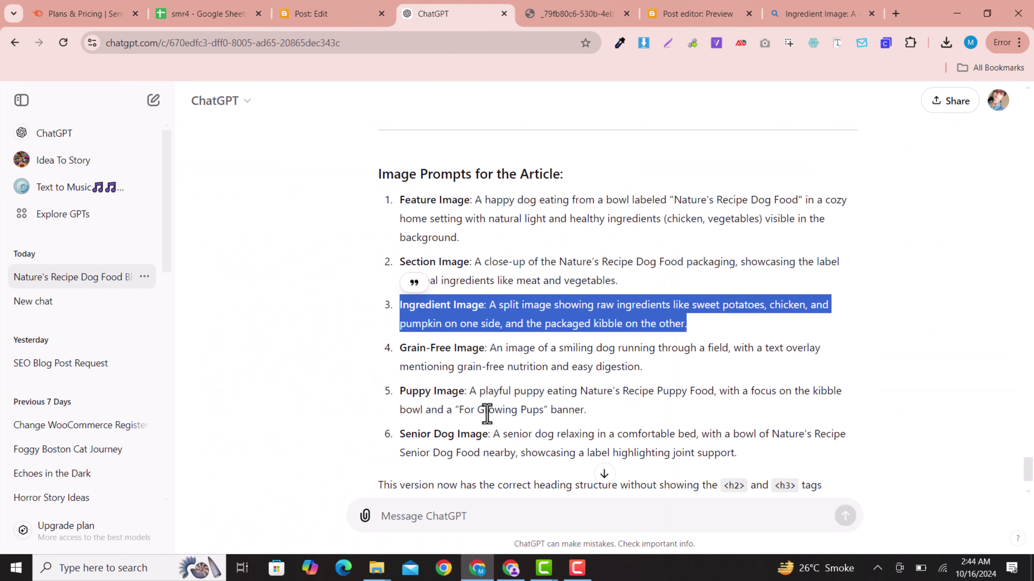
{"action": "left_click", "coordinate": [402, 379]}
{"action": "left_click_drag", "start_coordinate": [398, 353], "coordinate": [662, 374]}
{"action": "key", "text": "ctrl+c"}
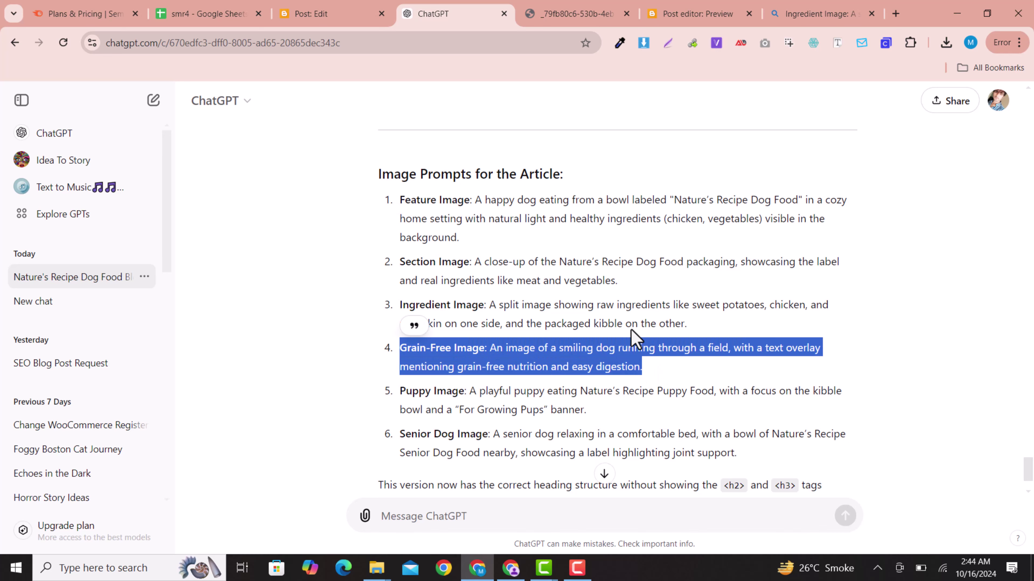
Generate images from the Grain-Free Image prompt in Bing Image Creator and download the white-and-brown dog picture captioned "Grain-Free Nutrition".
{"action": "left_click", "coordinate": [799, 8]}
{"action": "left_click", "coordinate": [996, 109]}
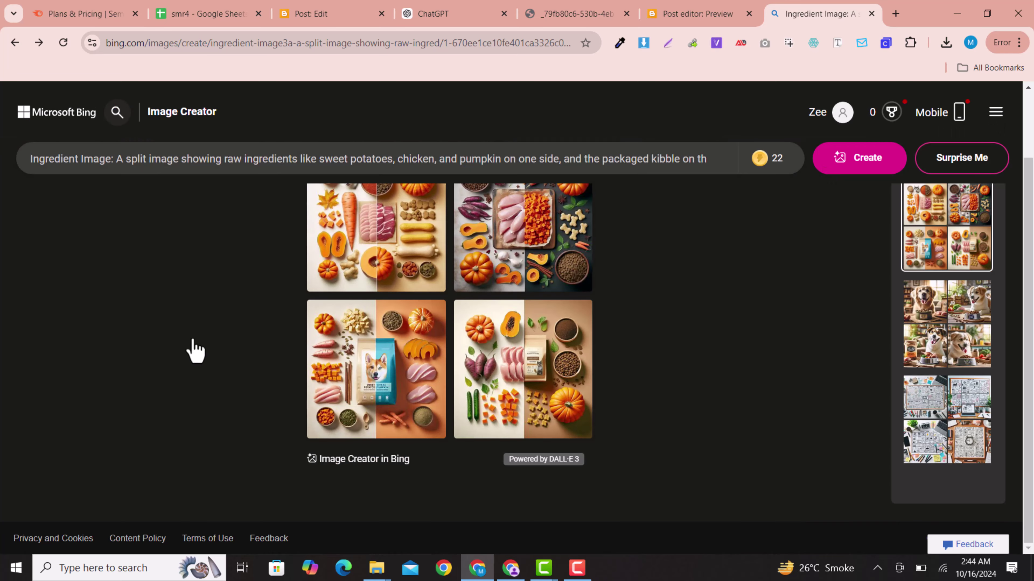
{"action": "key", "text": "ctrl+a"}
{"action": "key", "text": "ctrl+v"}
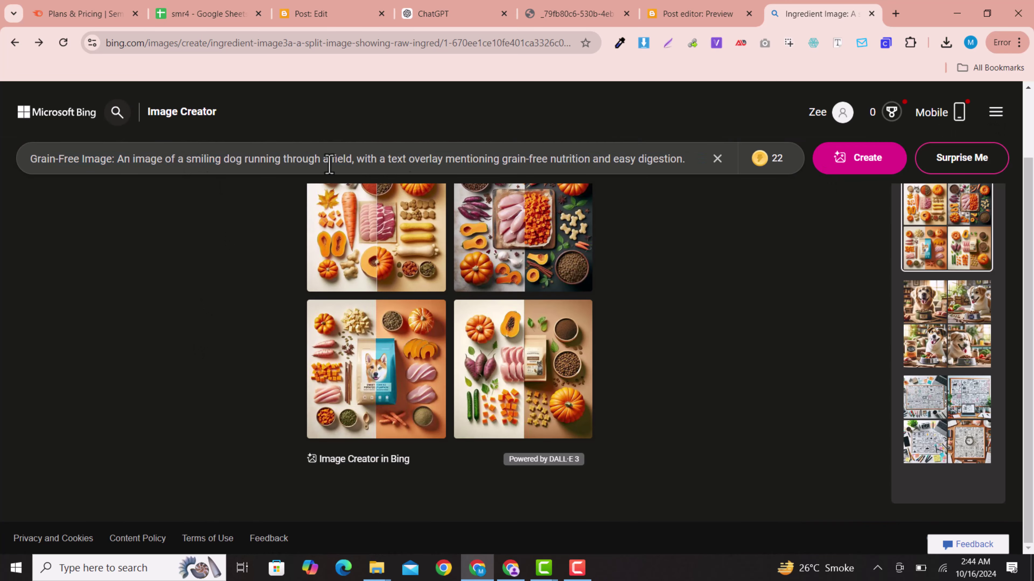
{"action": "left_click", "coordinate": [857, 162]}
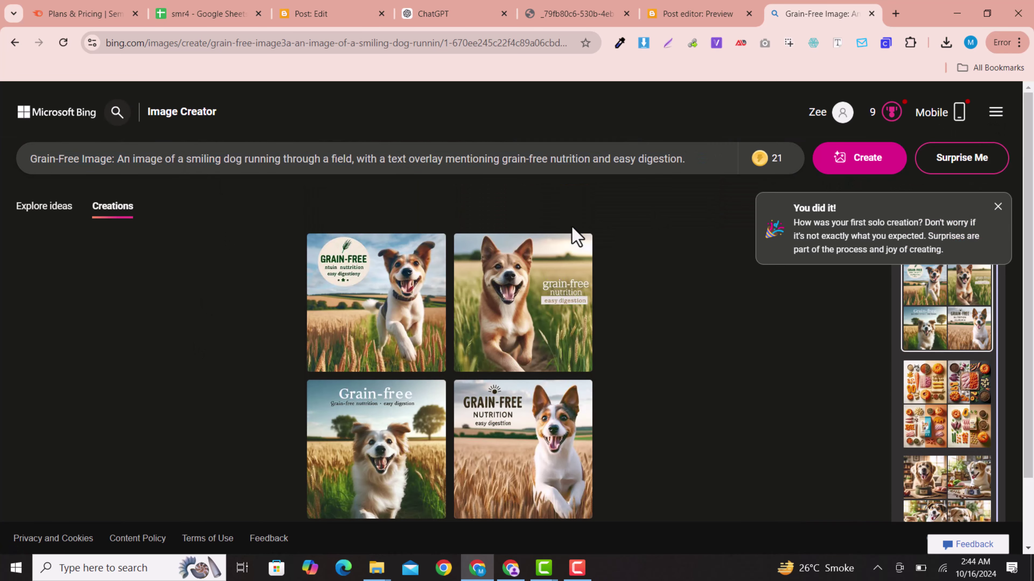
{"action": "scroll", "coordinate": [581, 307], "scroll_direction": "down", "scroll_amount": 2}
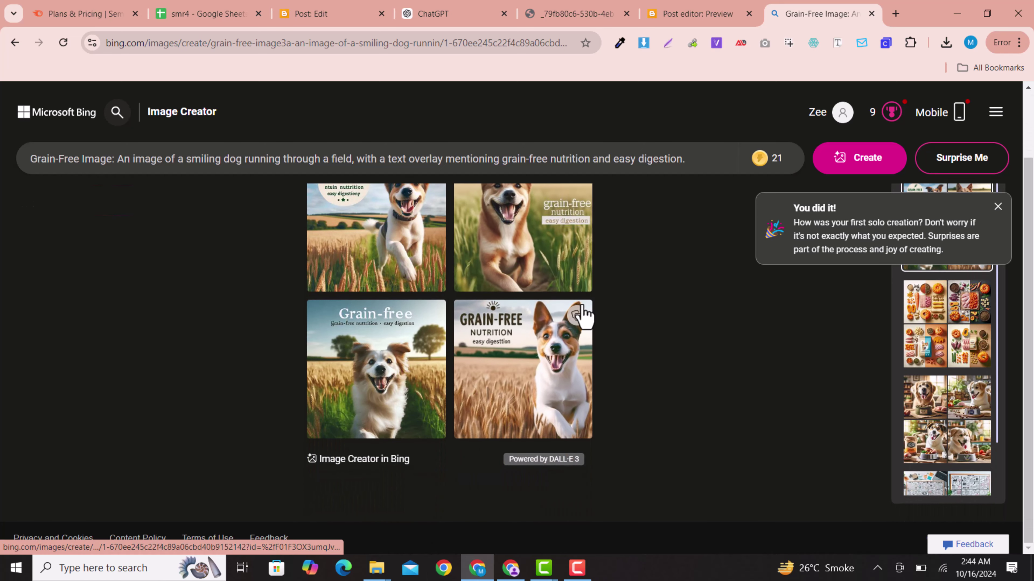
{"action": "left_click", "coordinate": [557, 352]}
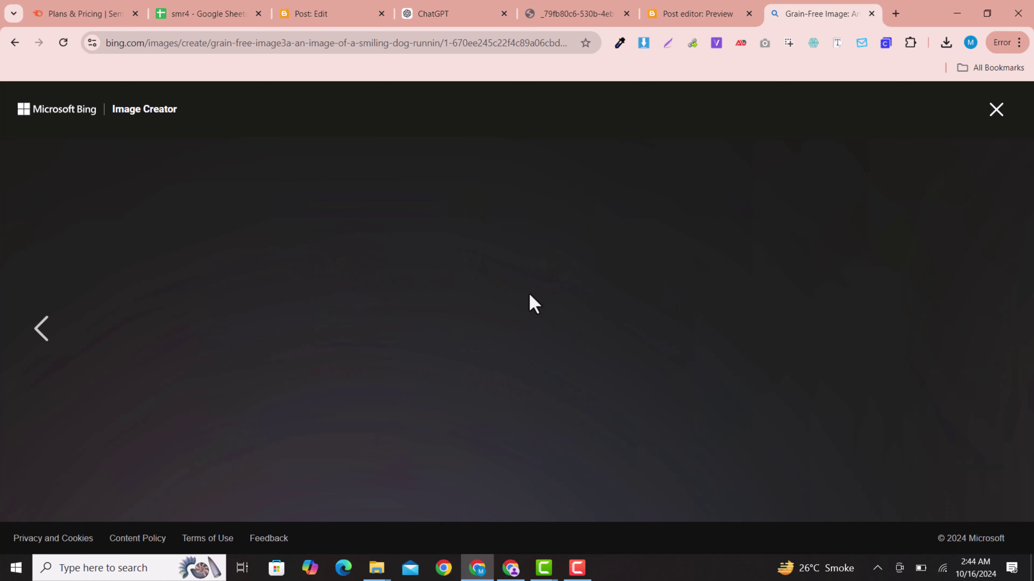
{"action": "left_click", "coordinate": [814, 359]}
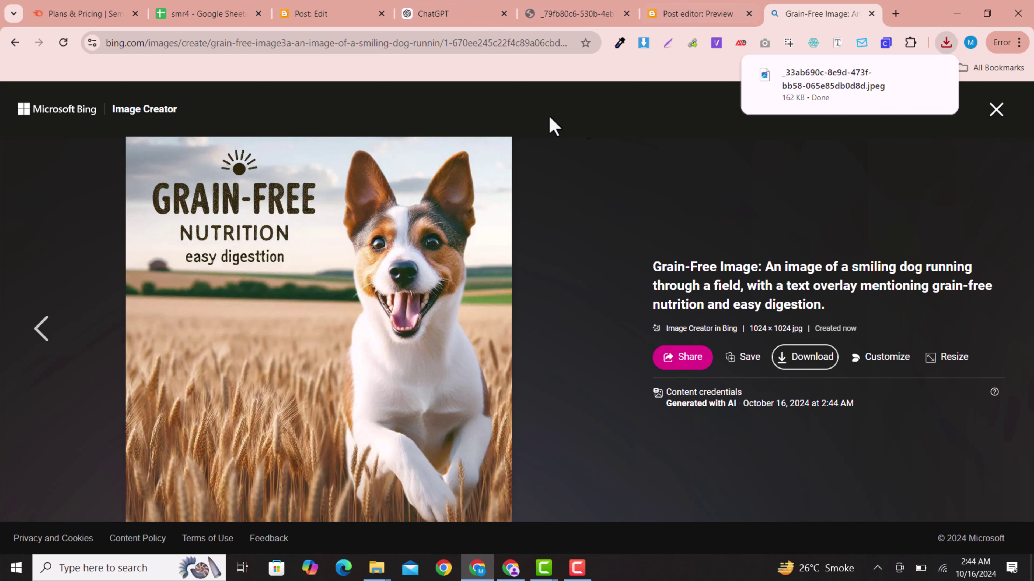
Insert the downloaded grain-free picture into the Blogger post on a new line above the "Grain-Free and Limited-Ingredient Options" heading.
{"action": "left_click", "coordinate": [578, 13]}
{"action": "left_click", "coordinate": [463, 11]}
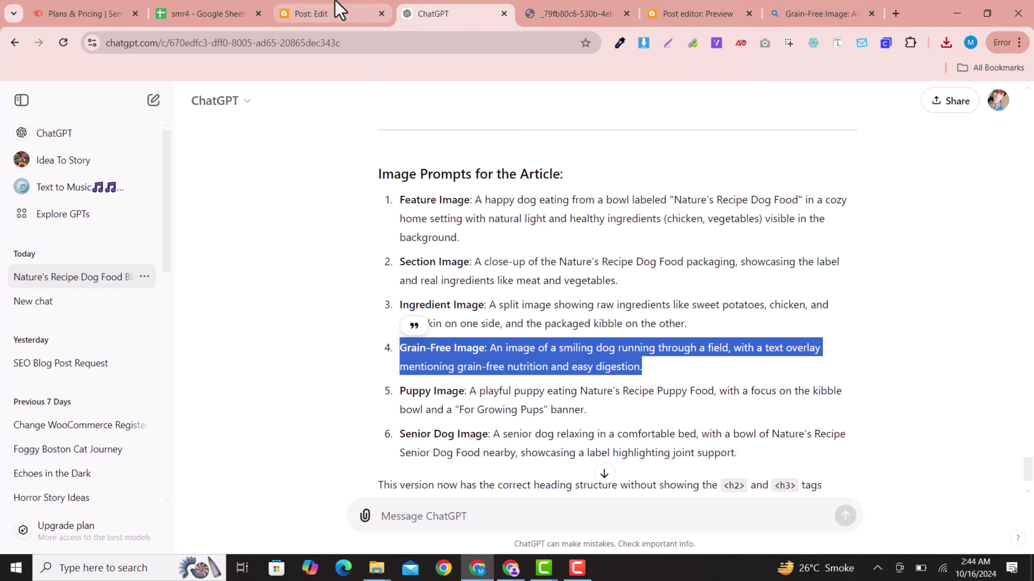
{"action": "left_click", "coordinate": [336, 12]}
{"action": "scroll", "coordinate": [196, 407], "scroll_direction": "down", "scroll_amount": 2}
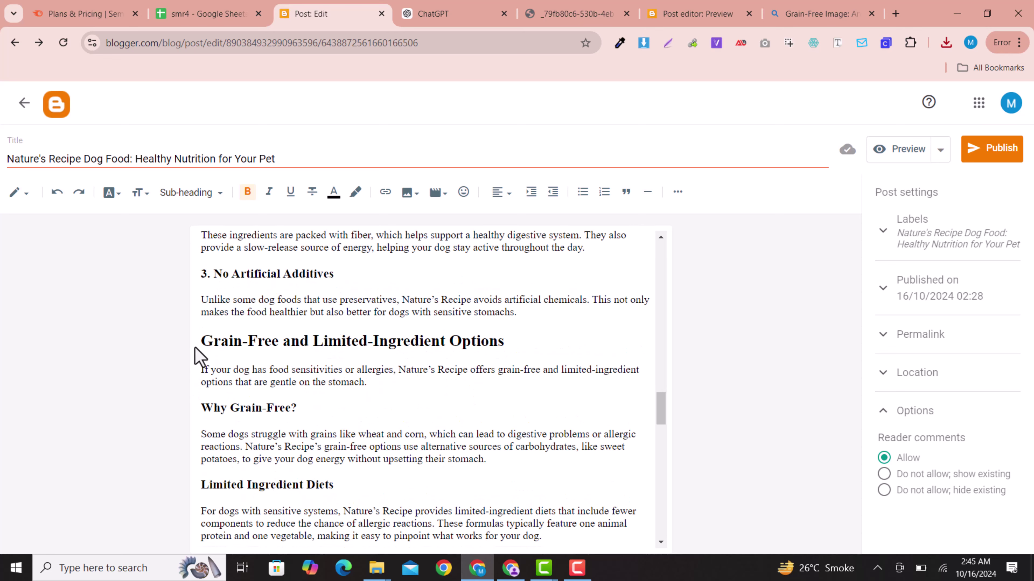
{"action": "left_click", "coordinate": [204, 341]}
{"action": "key", "text": "Return"}
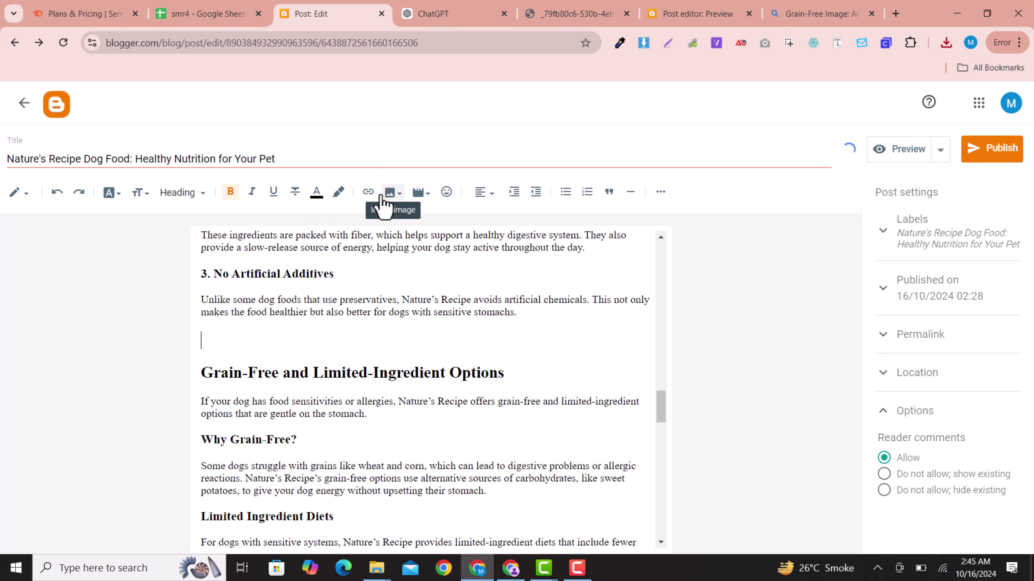
{"action": "left_click", "coordinate": [388, 193]}
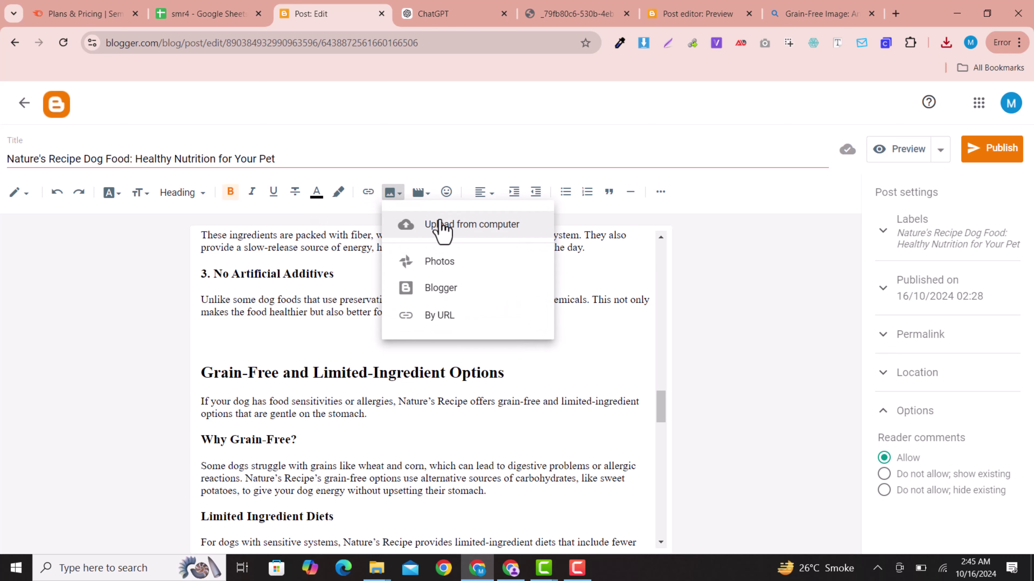
{"action": "left_click", "coordinate": [493, 228]}
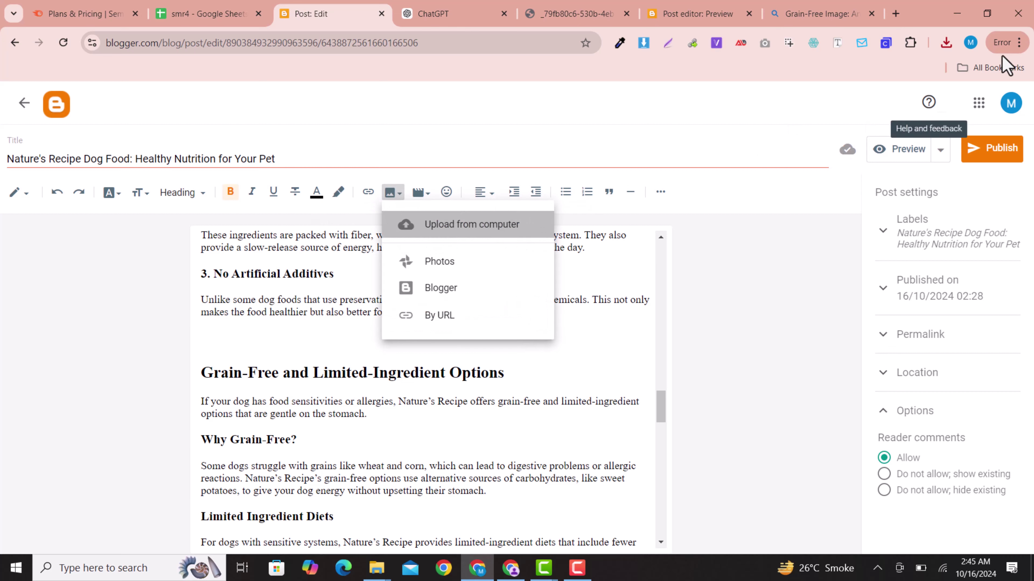
{"action": "left_click", "coordinate": [946, 46]}
{"action": "left_click_drag", "start_coordinate": [838, 101], "coordinate": [541, 314]}
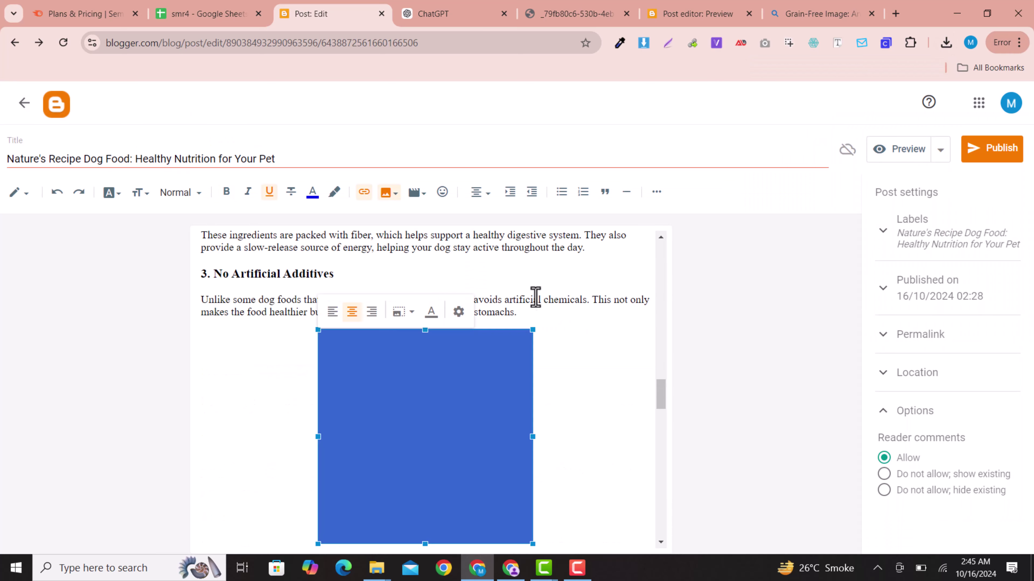
Set the grain-free picture's size to X-large and check how it sits in the post.
{"action": "scroll", "coordinate": [488, 305], "scroll_direction": "down", "scroll_amount": 2}
{"action": "left_click", "coordinate": [458, 312]}
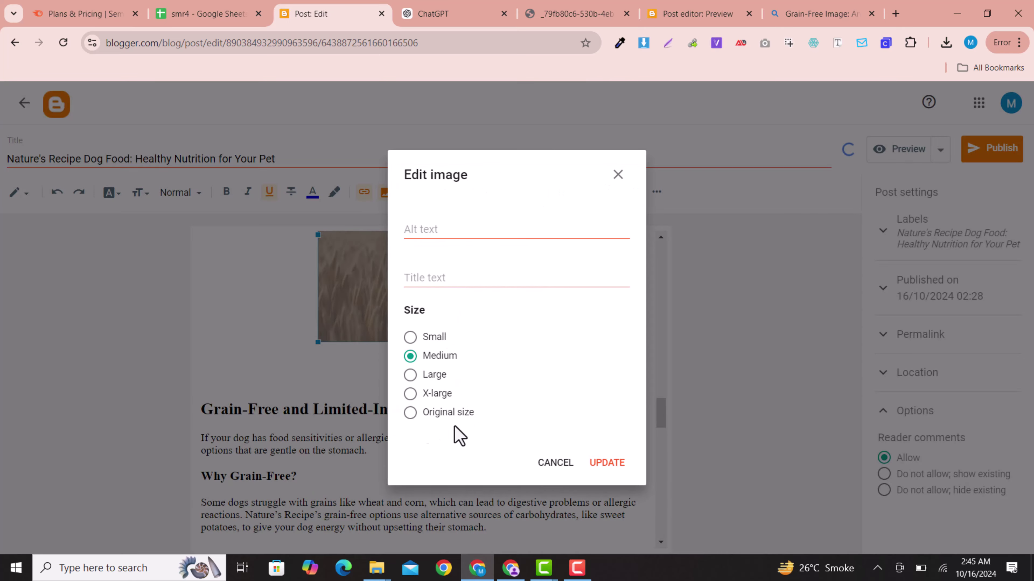
{"action": "left_click", "coordinate": [410, 394]}
{"action": "left_click", "coordinate": [606, 462]}
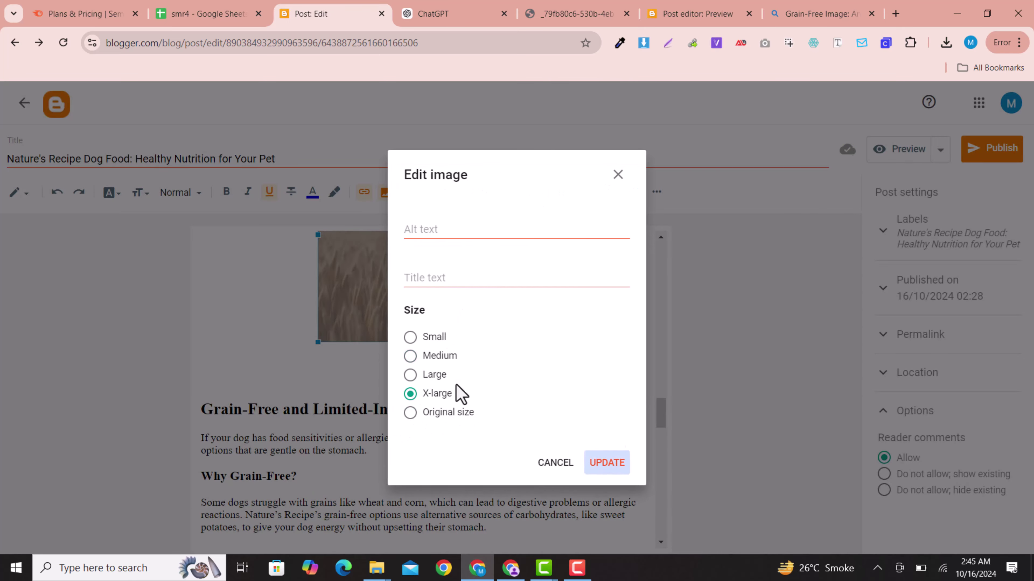
{"action": "scroll", "coordinate": [380, 291], "scroll_direction": "up", "scroll_amount": 5}
{"action": "scroll", "coordinate": [380, 291], "scroll_direction": "down", "scroll_amount": 5}
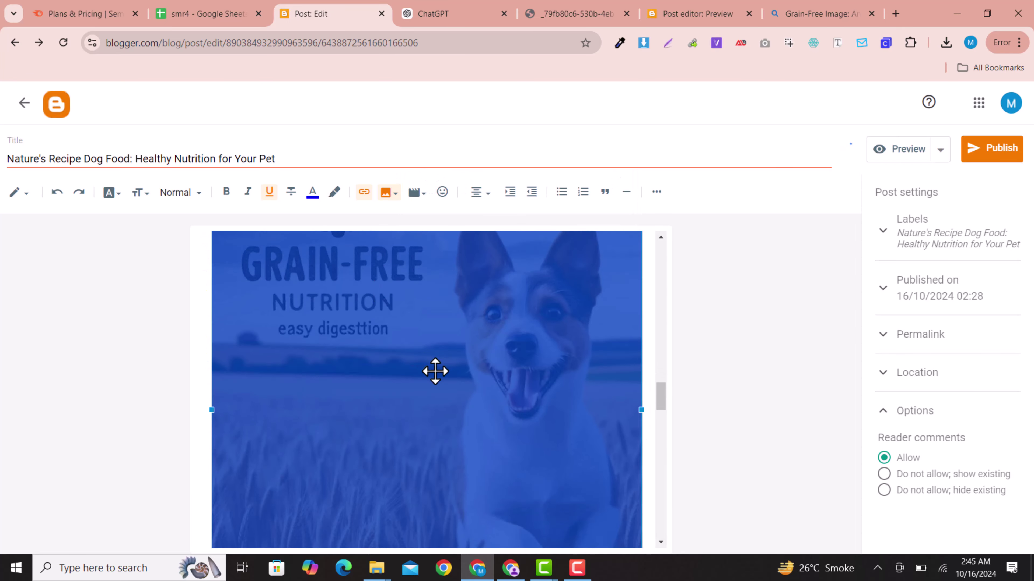
{"action": "scroll", "coordinate": [472, 338], "scroll_direction": "up", "scroll_amount": 5}
{"action": "left_click", "coordinate": [461, 385]}
Look through the rest of the post's sections, then copy the Puppy Image prompt from ChatGPT.
{"action": "scroll", "coordinate": [462, 385], "scroll_direction": "down", "scroll_amount": 20}
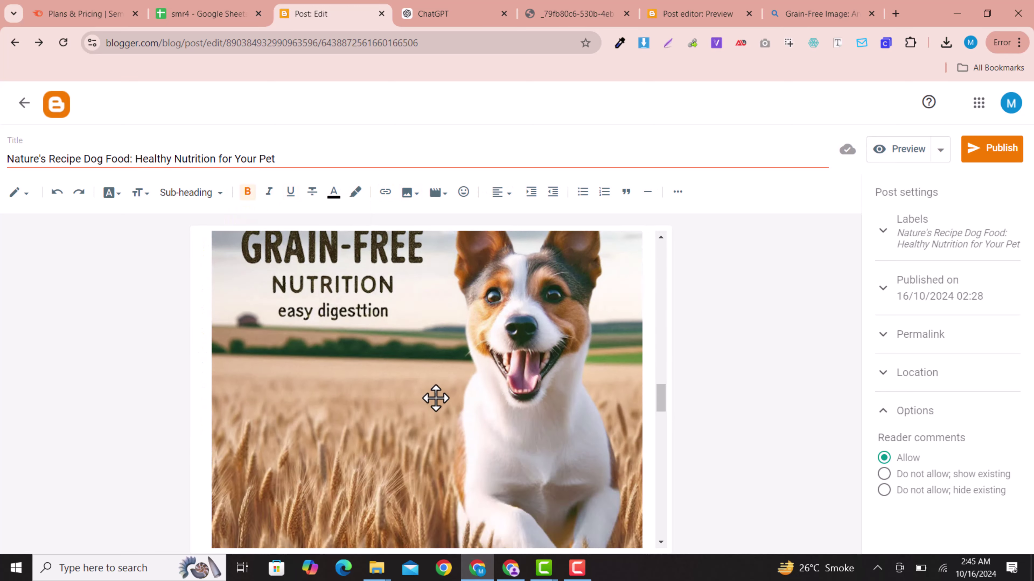
{"action": "scroll", "coordinate": [435, 396], "scroll_direction": "down", "scroll_amount": 8}
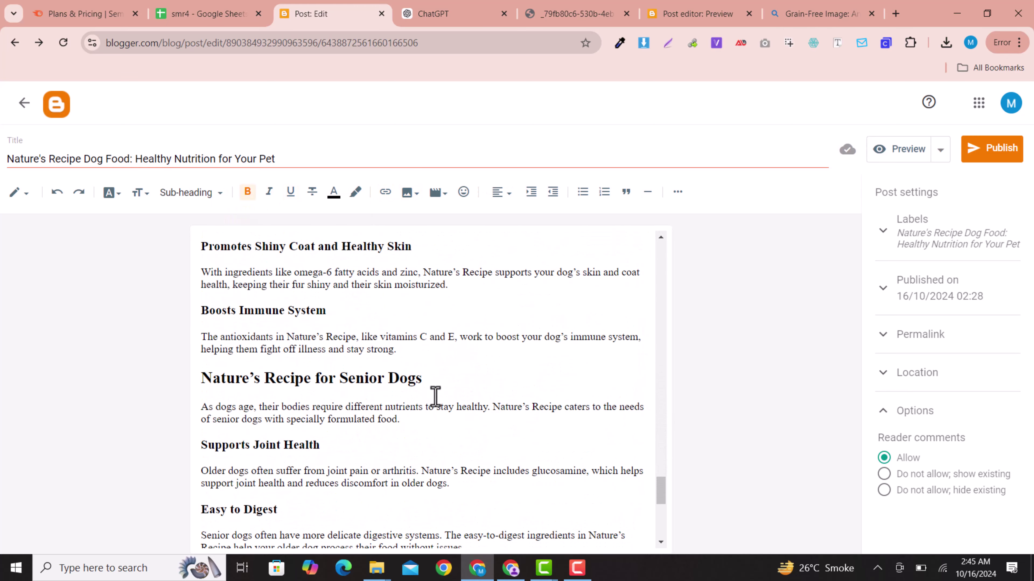
{"action": "left_click", "coordinate": [468, 12]}
{"action": "scroll", "coordinate": [507, 417], "scroll_direction": "down", "scroll_amount": 2}
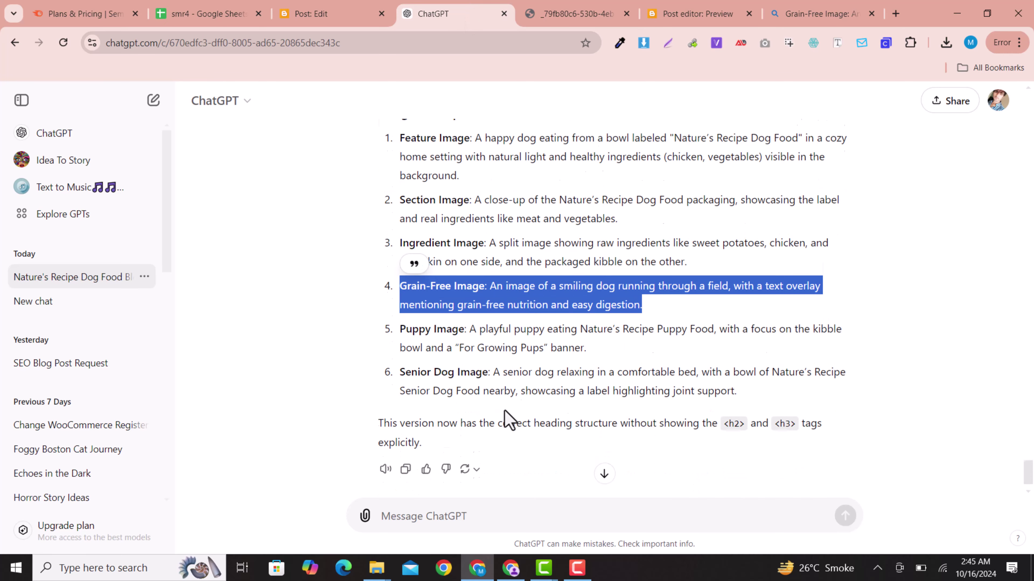
{"action": "left_click_drag", "start_coordinate": [397, 300], "coordinate": [626, 332]}
{"action": "key", "text": "ctrl+c"}
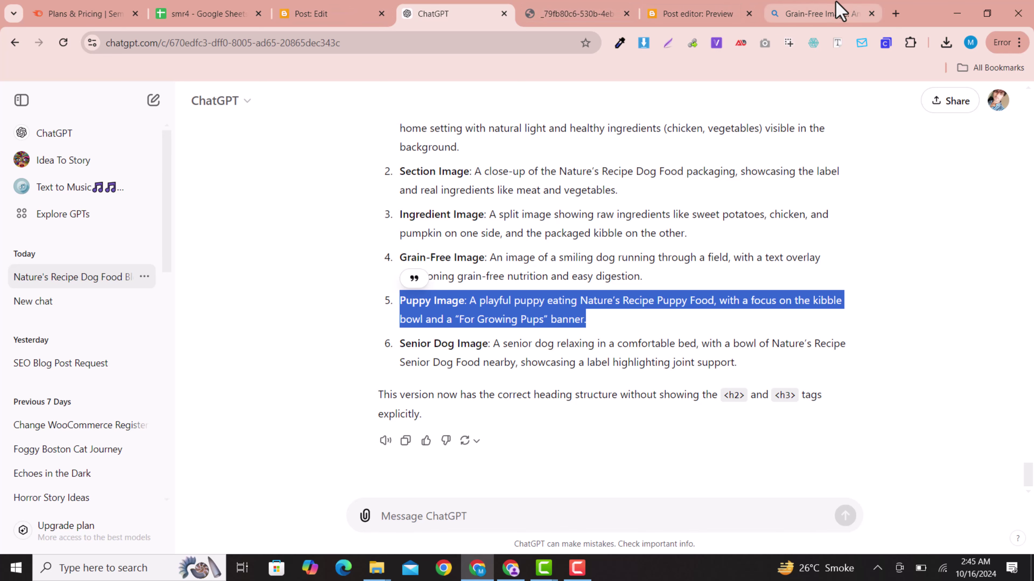
Generate images from the Puppy Image prompt in Bing Image Creator and download the puppy picture with the jar and "For Growing Pups" bowl.
{"action": "left_click", "coordinate": [547, 12]}
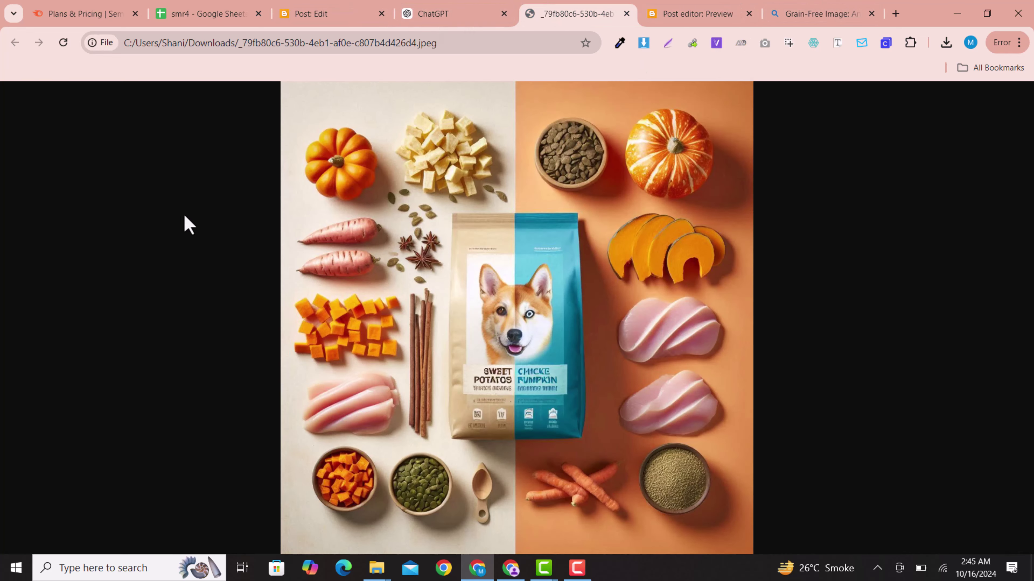
{"action": "left_click", "coordinate": [715, 11]}
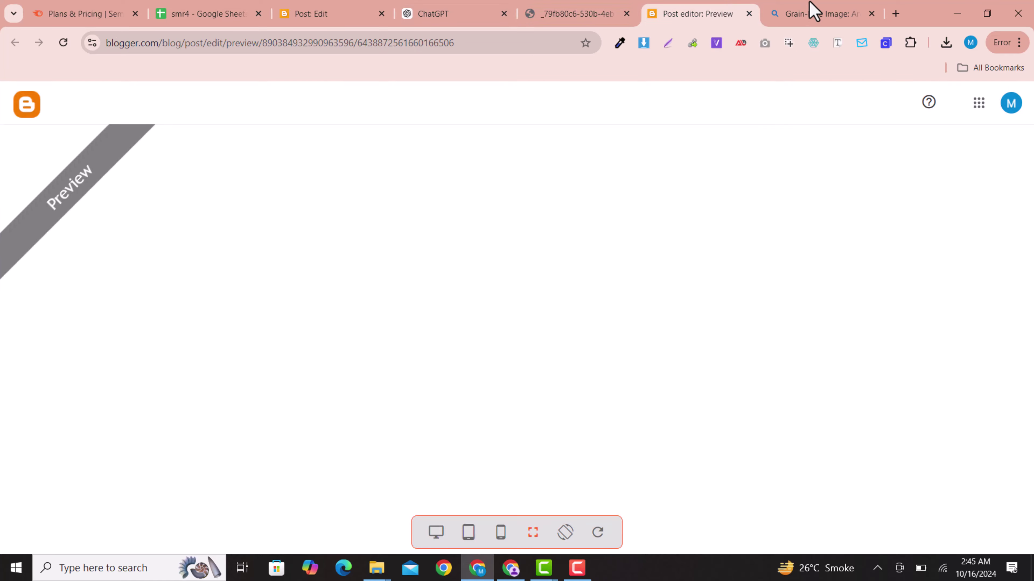
{"action": "left_click", "coordinate": [810, 5]}
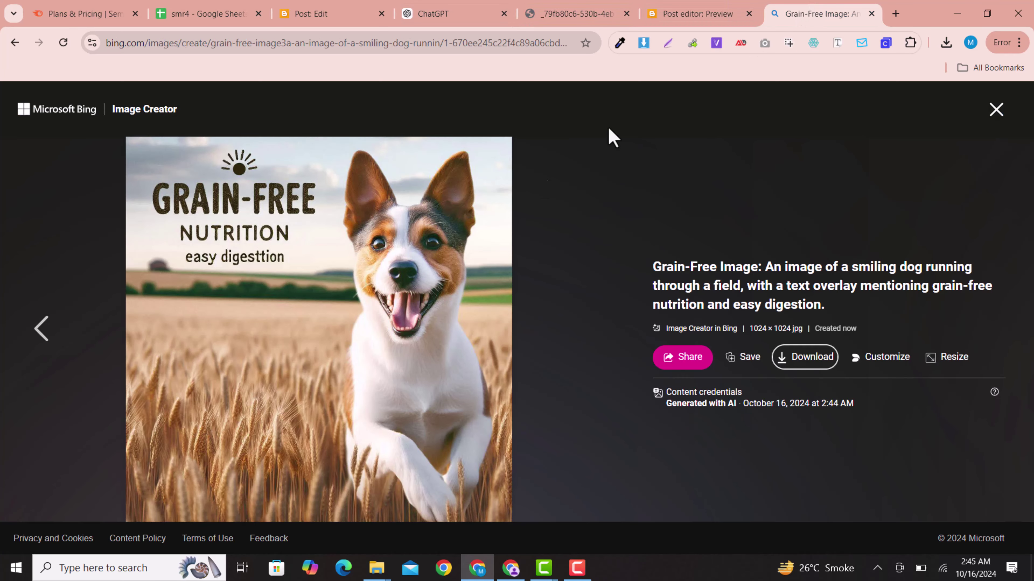
{"action": "left_click", "coordinate": [998, 111]}
{"action": "scroll", "coordinate": [317, 305], "scroll_direction": "up", "scroll_amount": 3}
{"action": "left_click", "coordinate": [342, 159]}
{"action": "key", "text": "ctrl+a"}
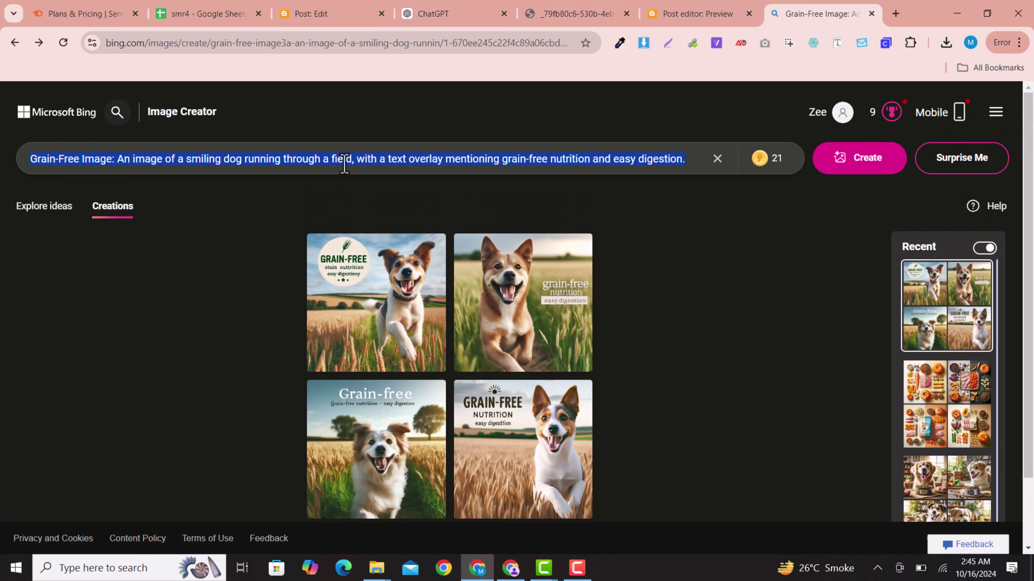
{"action": "key", "text": "ctrl+v"}
{"action": "key", "text": "Return"}
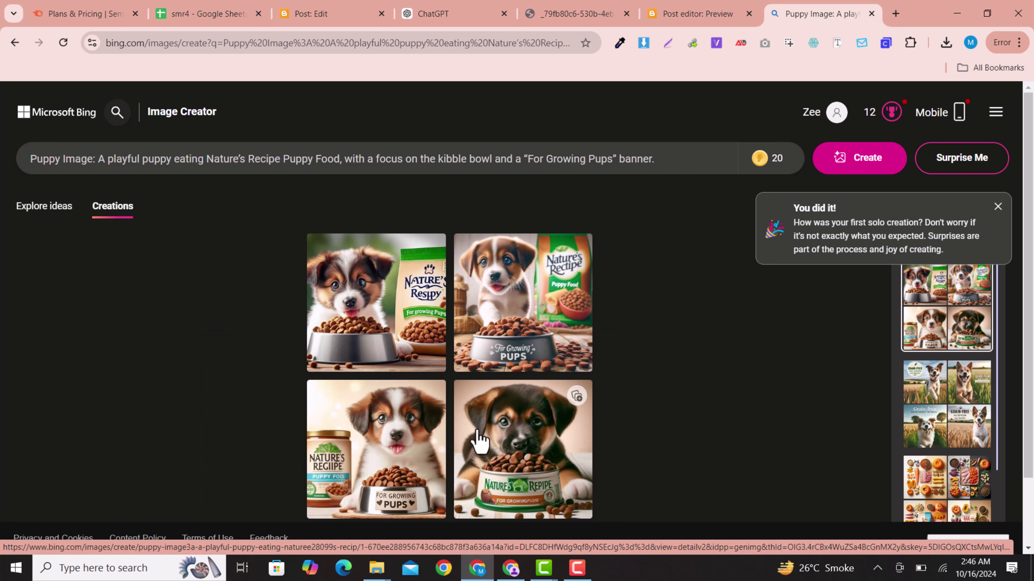
{"action": "left_click", "coordinate": [424, 300]}
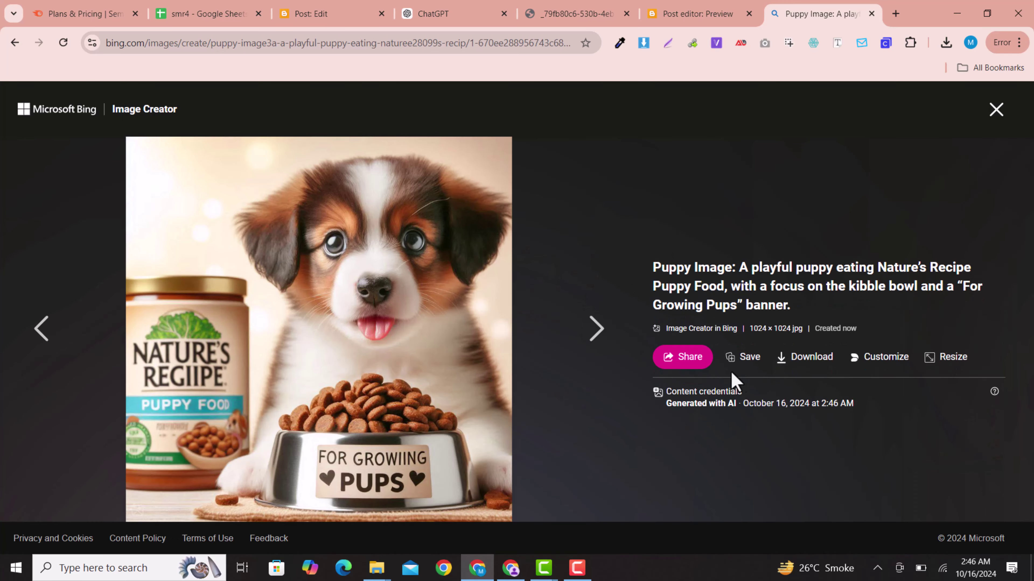
{"action": "left_click", "coordinate": [817, 377]}
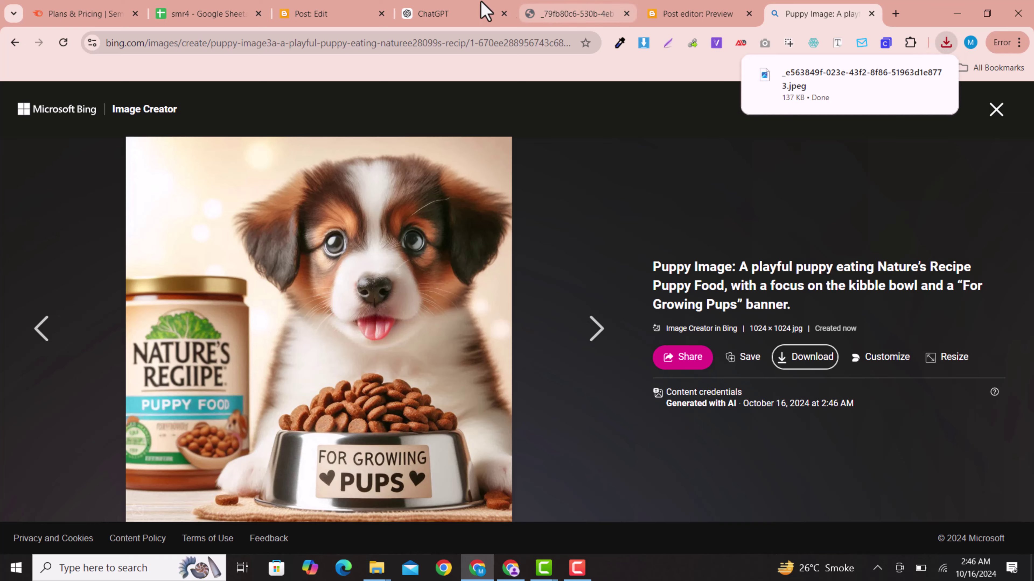
Insert the downloaded puppy picture at X-large size on a new line above the "Where to Buy Nature's Recipe Dog Food" heading in the Blogger post.
{"action": "left_click", "coordinate": [285, 9]}
{"action": "scroll", "coordinate": [388, 432], "scroll_direction": "down", "scroll_amount": 8}
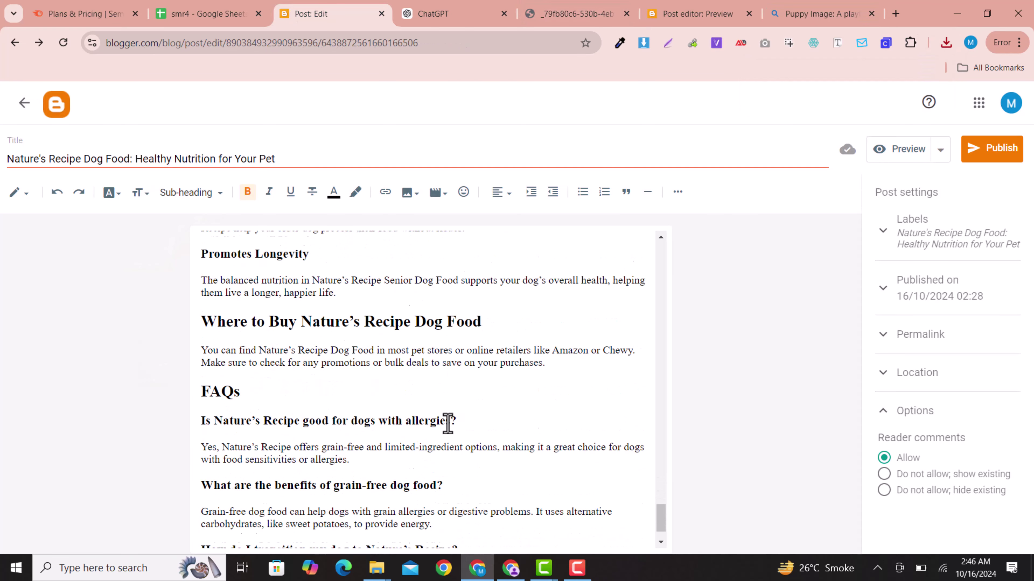
{"action": "left_click", "coordinate": [382, 273]}
{"action": "key", "text": "Return"}
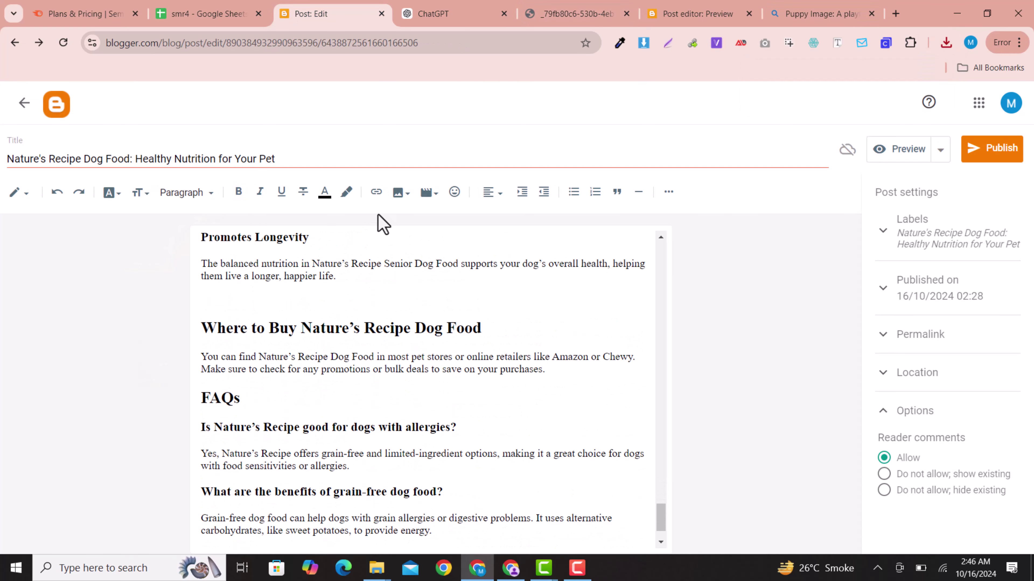
{"action": "key", "text": "ctrl+v"}
{"action": "scroll", "coordinate": [358, 422], "scroll_direction": "down", "scroll_amount": 10}
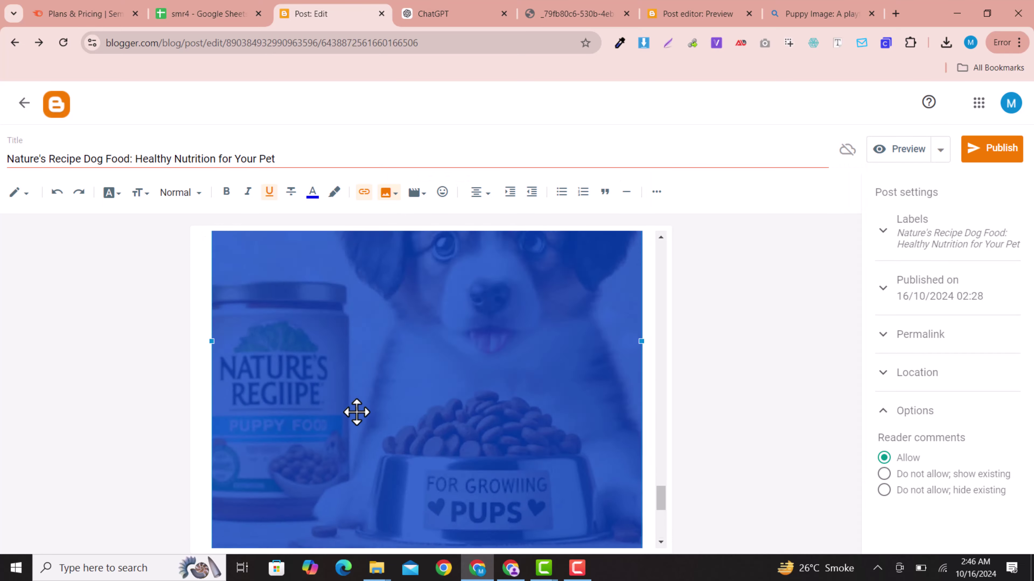
Review the post back up to its introduction, open its preview and place the preview page beside the post editor.
{"action": "scroll", "coordinate": [356, 413], "scroll_direction": "up", "scroll_amount": 10}
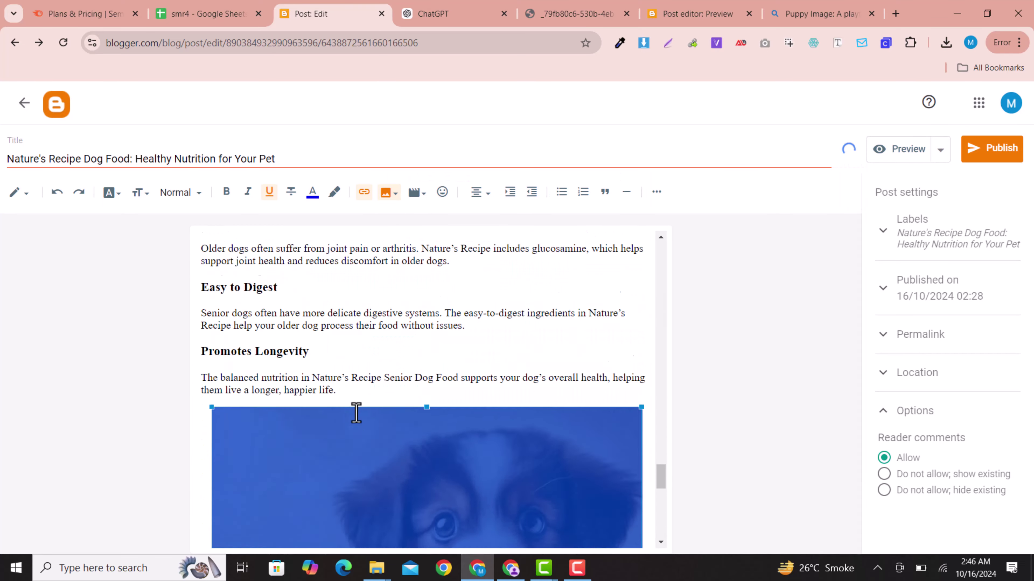
{"action": "scroll", "coordinate": [356, 412], "scroll_direction": "up", "scroll_amount": 15}
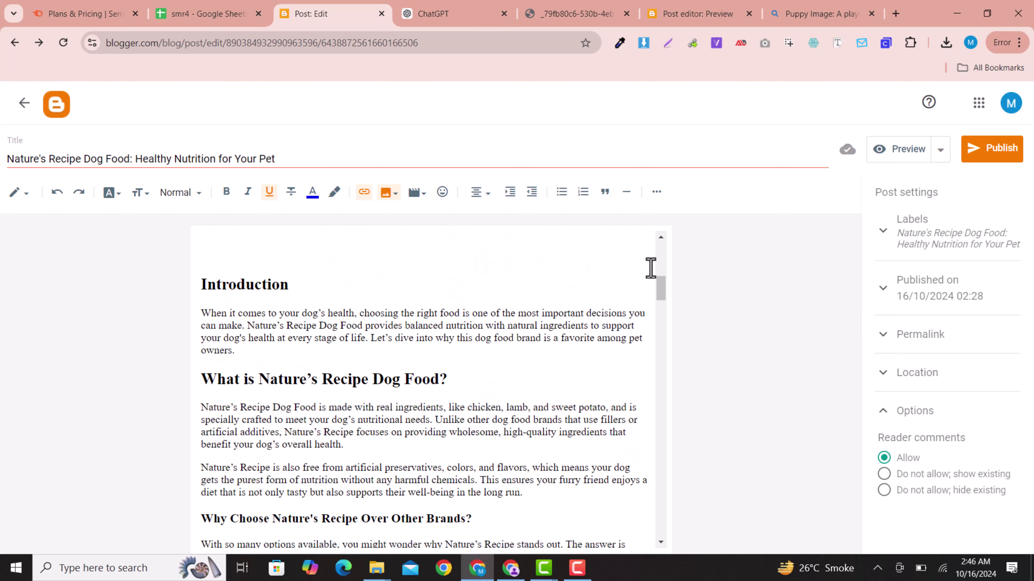
{"action": "left_click", "coordinate": [895, 161]}
{"action": "left_click_drag", "start_coordinate": [693, 17], "coordinate": [379, 9]}
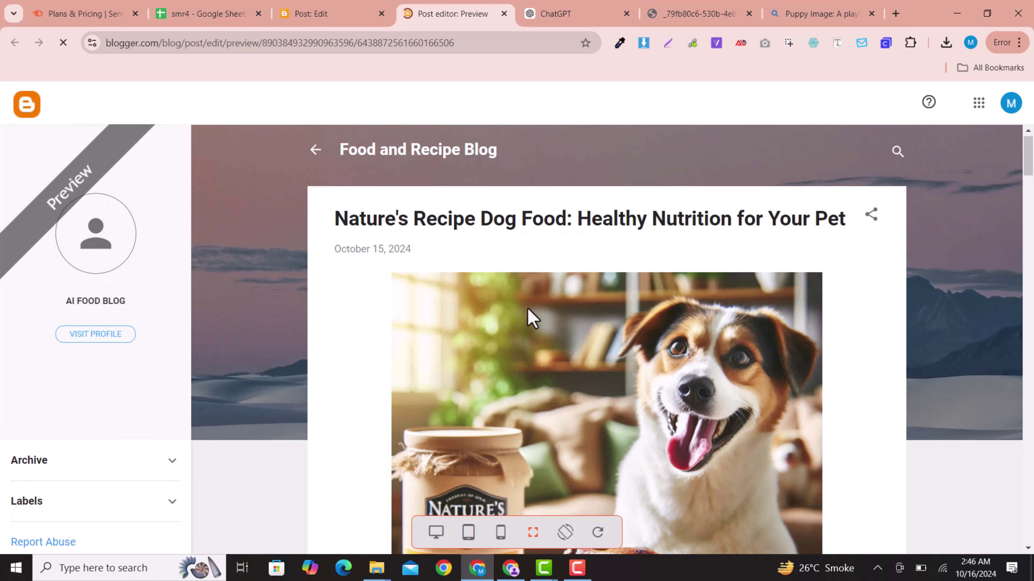
Look through the dog food post's preview from its feature image down to the FAQs and comment area, checking text and pictures.
{"action": "scroll", "coordinate": [669, 360], "scroll_direction": "down", "scroll_amount": 10}
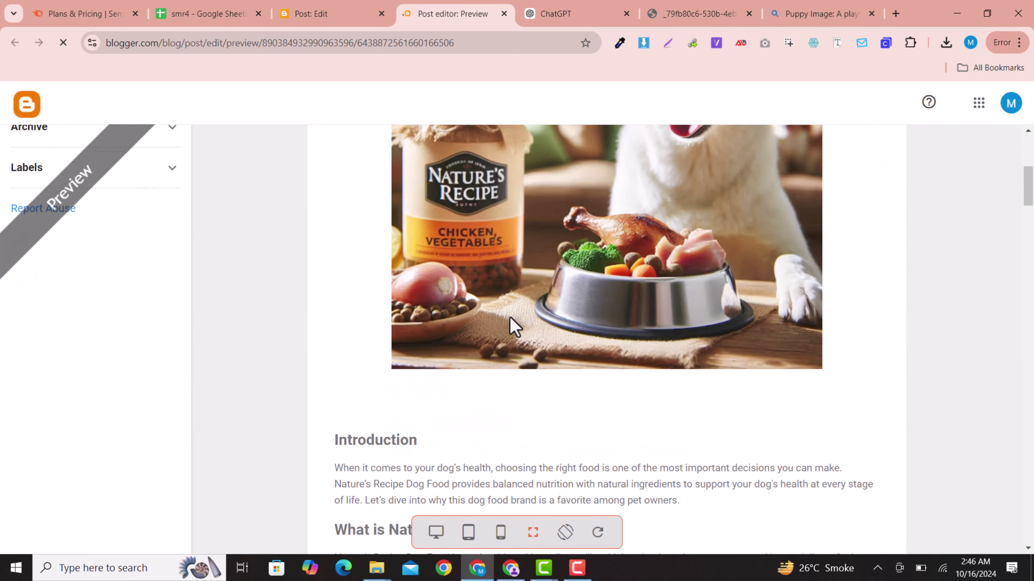
{"action": "scroll", "coordinate": [546, 334], "scroll_direction": "down", "scroll_amount": 12}
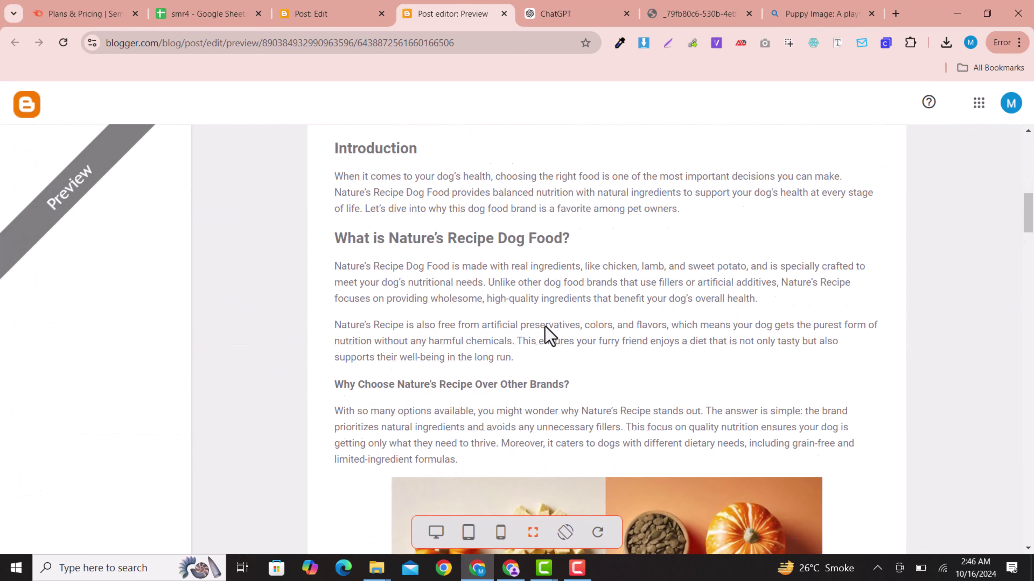
{"action": "scroll", "coordinate": [589, 284], "scroll_direction": "down", "scroll_amount": 20}
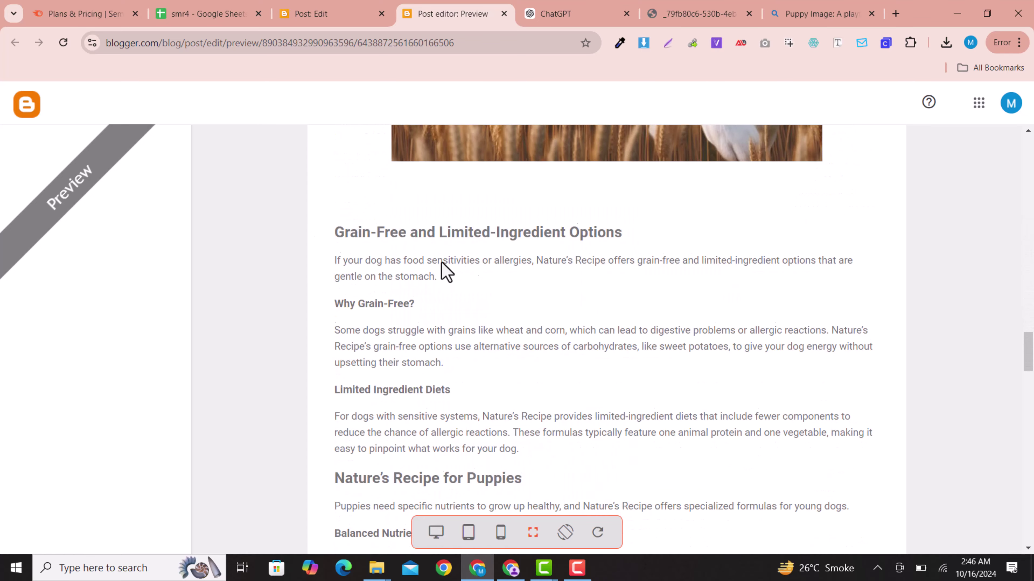
{"action": "scroll", "coordinate": [447, 270], "scroll_direction": "down", "scroll_amount": 20}
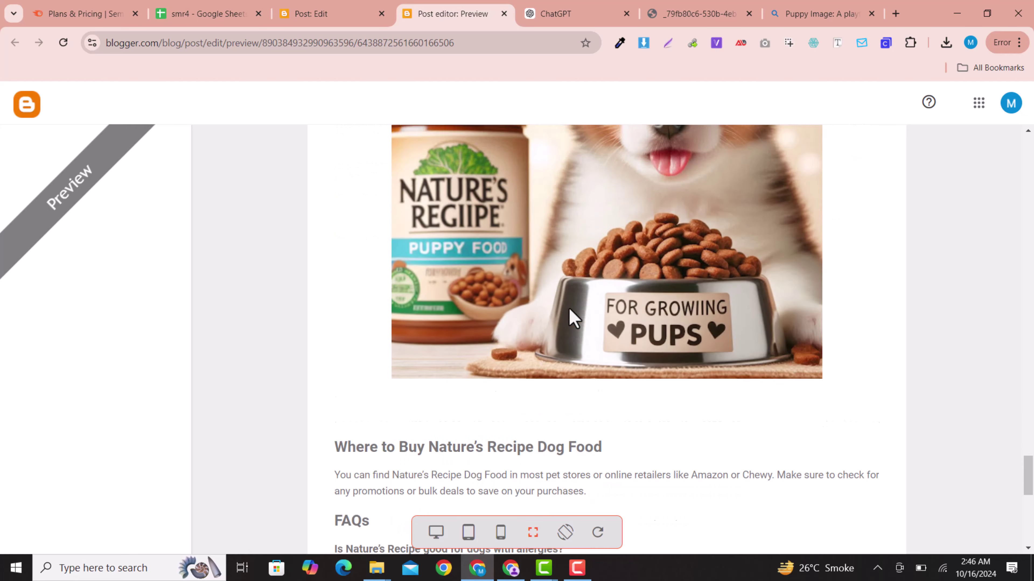
{"action": "scroll", "coordinate": [566, 312], "scroll_direction": "down", "scroll_amount": 10}
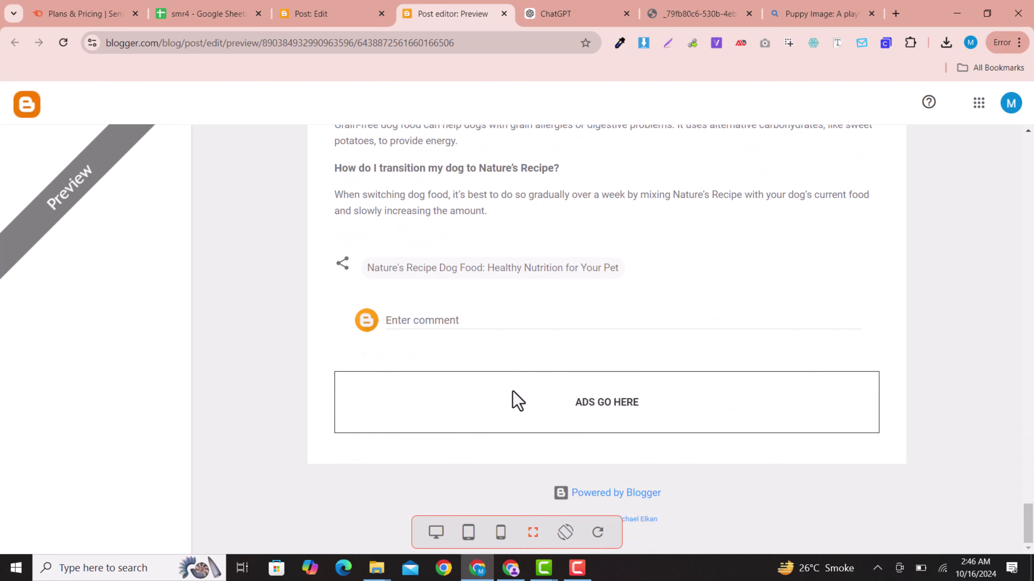
{"action": "scroll", "coordinate": [601, 424], "scroll_direction": "up", "scroll_amount": 20}
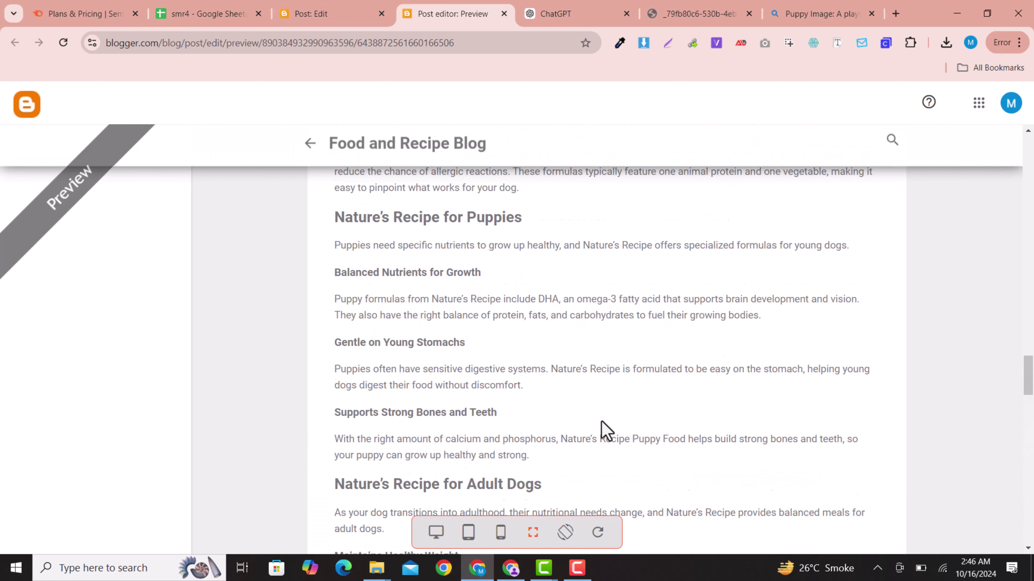
{"action": "scroll", "coordinate": [601, 430], "scroll_direction": "up", "scroll_amount": 10}
Return to the post editor and publish the dog food post to the blog.
{"action": "left_click", "coordinate": [343, 12]}
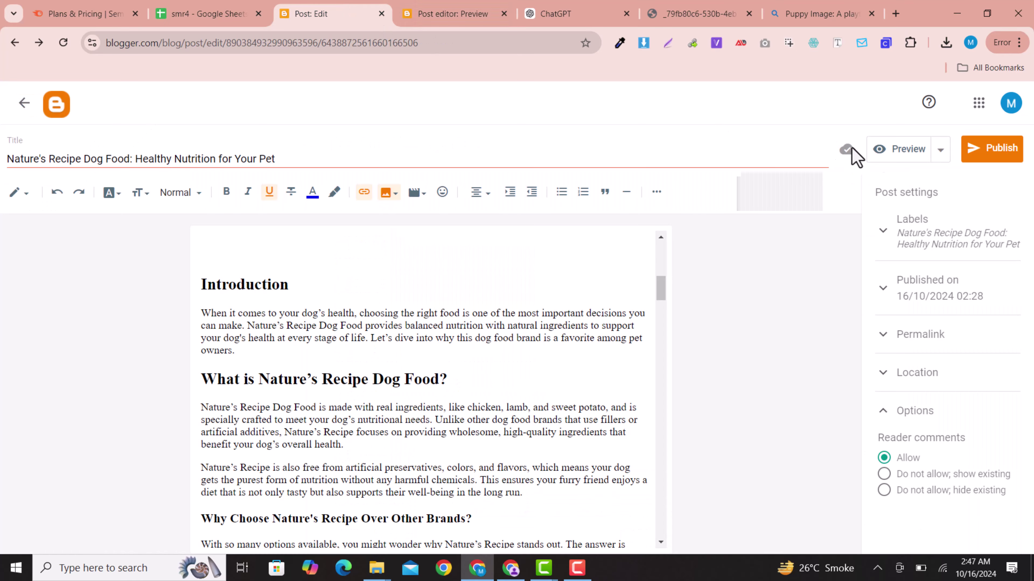
{"action": "left_click", "coordinate": [988, 162]}
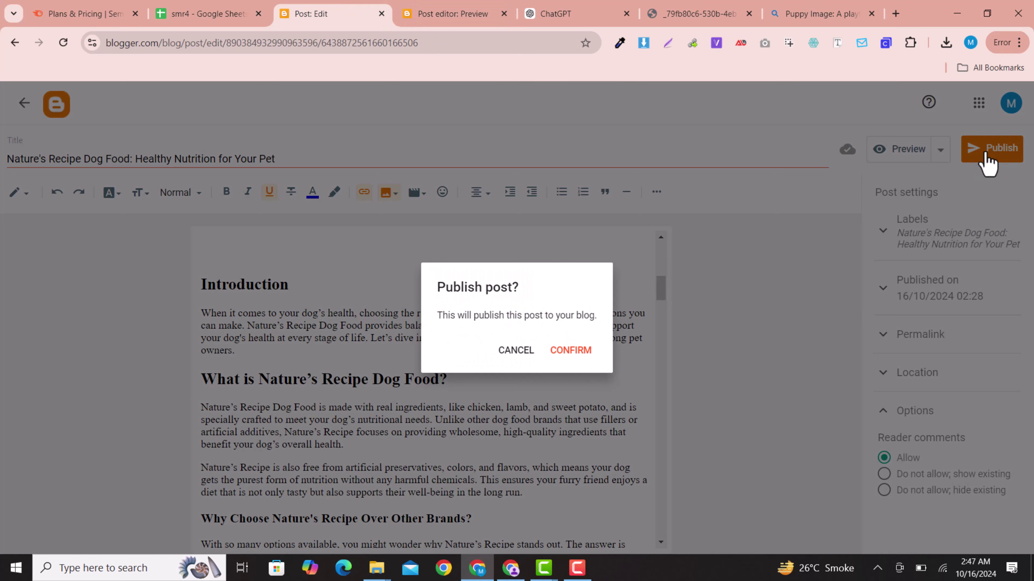
{"action": "left_click", "coordinate": [571, 351]}
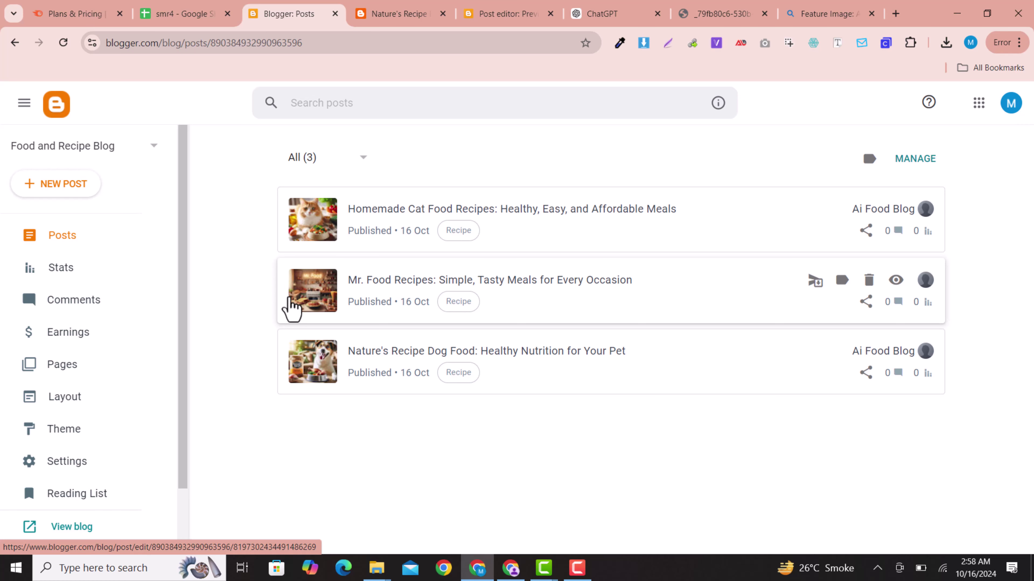
Search Google for "how to start spa business in South Africa", highlight the first result's date and open that result in a new tab.
{"action": "left_click", "coordinate": [438, 10]}
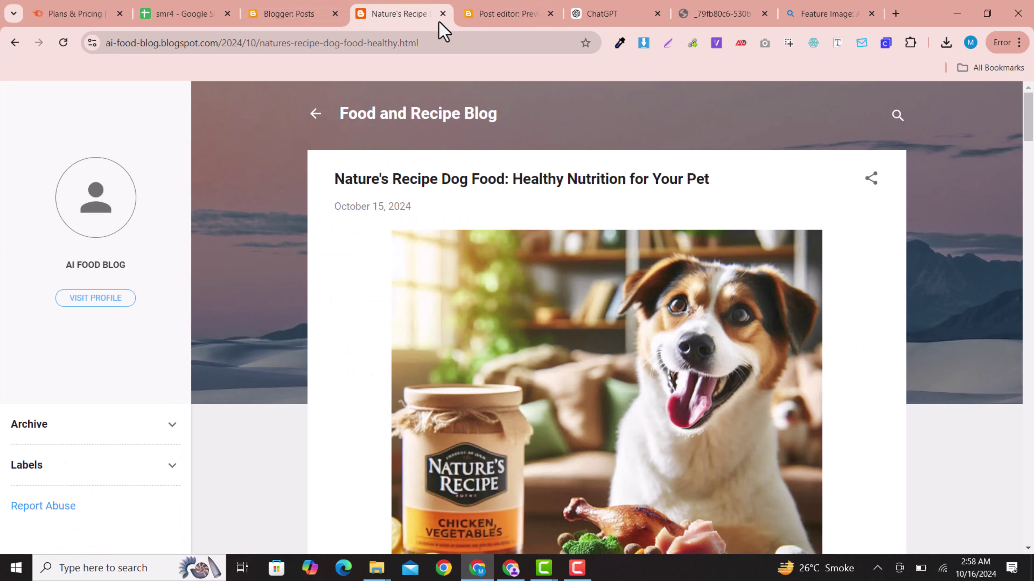
{"action": "left_click", "coordinate": [437, 42]}
{"action": "type", "text": "how to start spa business in South Africa"}
{"action": "key", "text": "Return"}
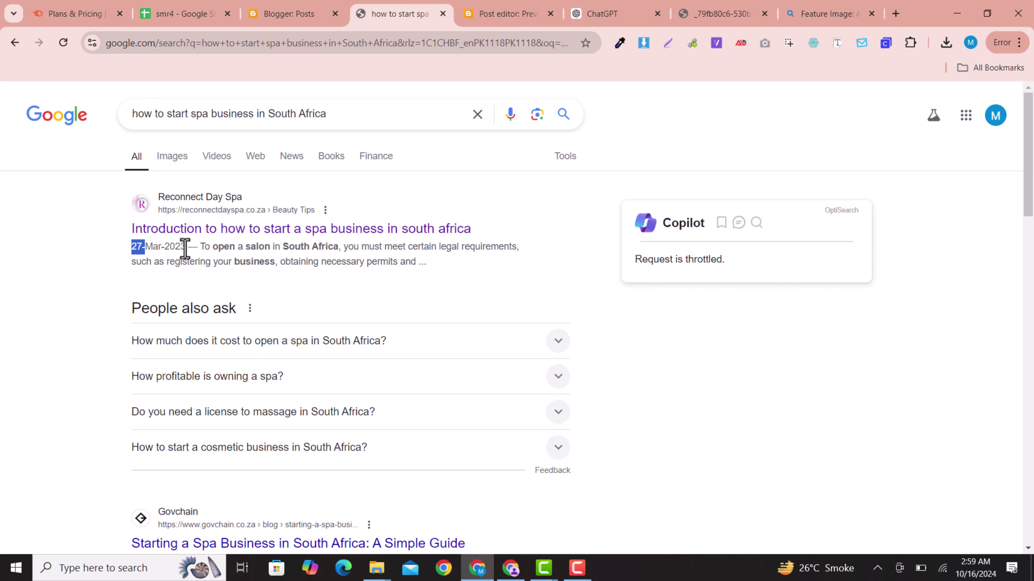
{"action": "left_click_drag", "start_coordinate": [185, 248], "coordinate": [140, 246]}
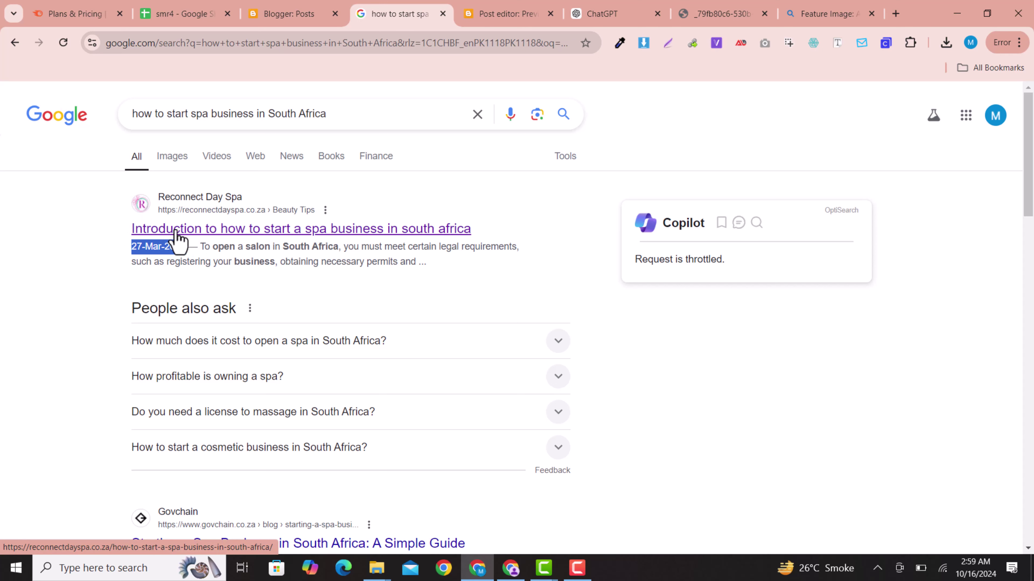
{"action": "right_click", "coordinate": [181, 241]}
{"action": "left_click", "coordinate": [228, 244]}
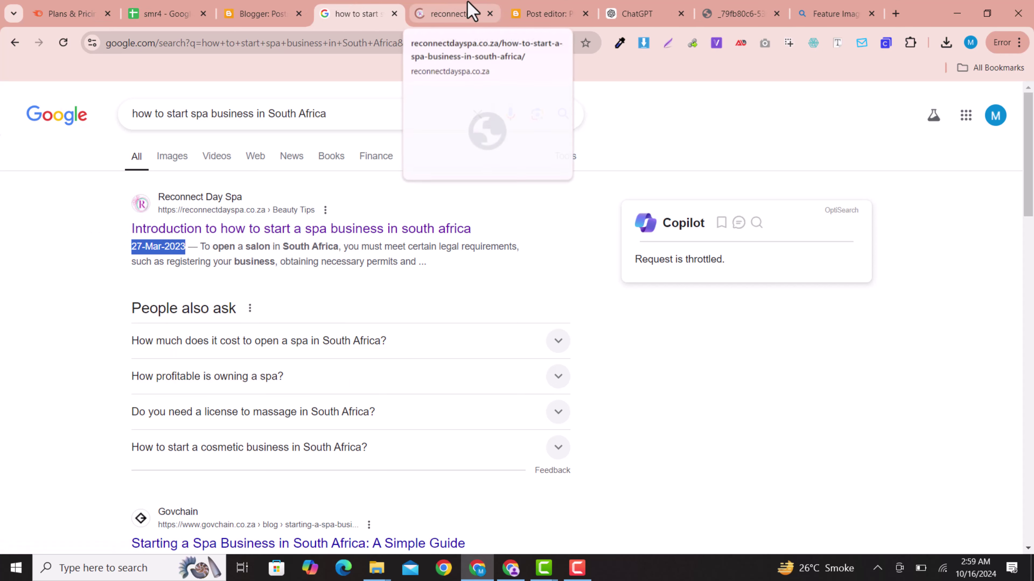
Load the ZeroGPT AI detector site in place of the post preview.
{"action": "left_click", "coordinate": [534, 12]}
{"action": "left_click", "coordinate": [503, 43]}
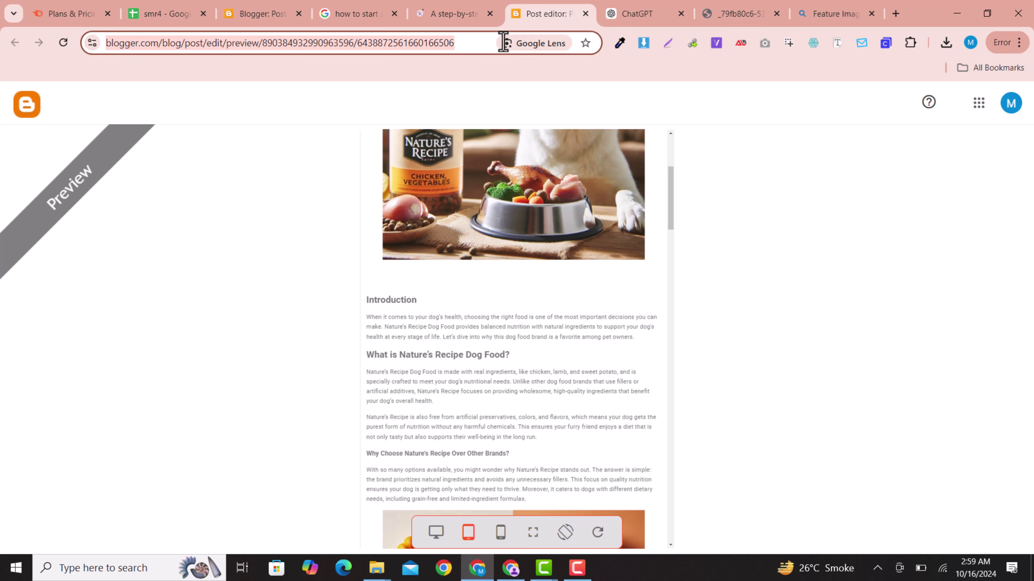
{"action": "type", "text": "zer"}
{"action": "key", "text": "Return"}
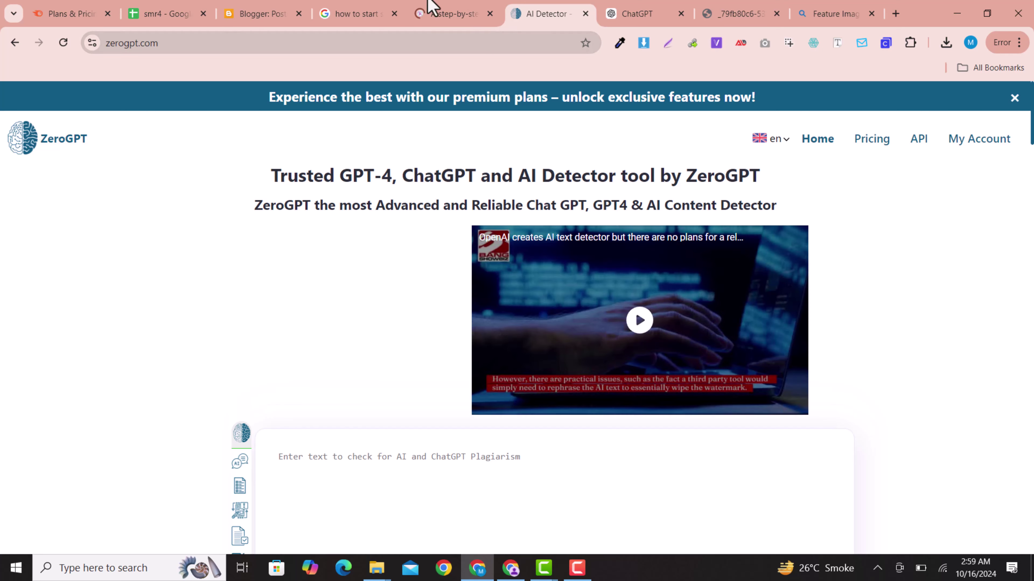
Copy the introduction paragraphs above "Conducting Market Research" from the Reconnect Day Spa article.
{"action": "left_click", "coordinate": [448, 7]}
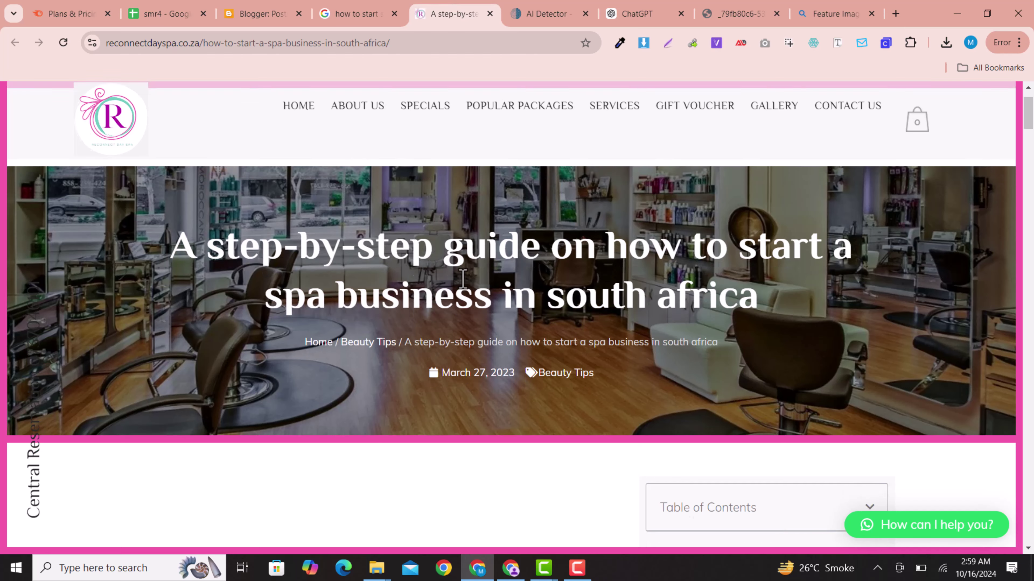
{"action": "scroll", "coordinate": [464, 286], "scroll_direction": "down", "scroll_amount": 6}
{"action": "scroll", "coordinate": [403, 267], "scroll_direction": "down", "scroll_amount": 3}
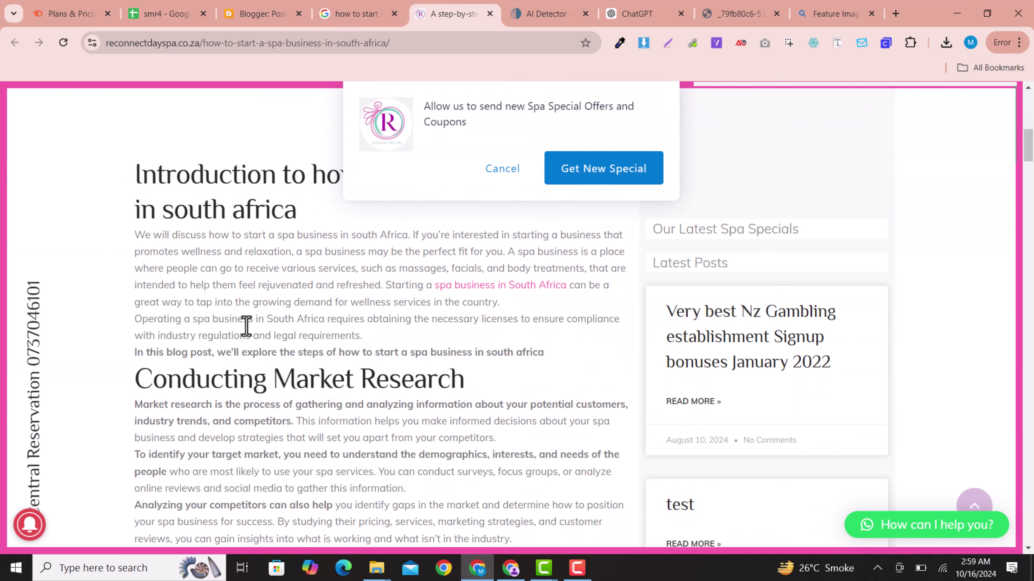
{"action": "scroll", "coordinate": [246, 325], "scroll_direction": "down", "scroll_amount": 6}
{"action": "scroll", "coordinate": [145, 261], "scroll_direction": "up", "scroll_amount": 3}
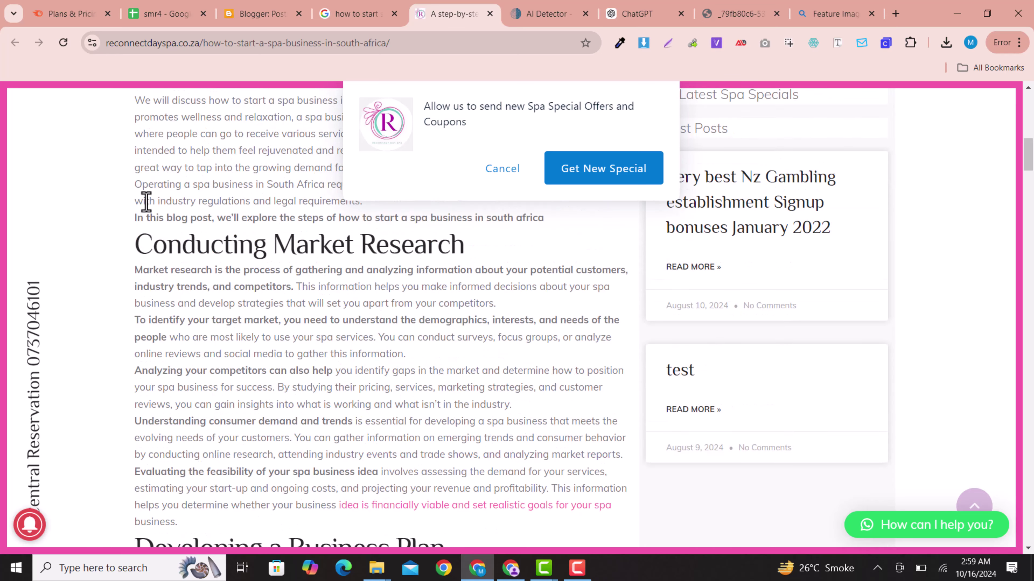
{"action": "scroll", "coordinate": [146, 202], "scroll_direction": "up", "scroll_amount": 4}
{"action": "left_click_drag", "start_coordinate": [135, 235], "coordinate": [556, 353]}
{"action": "key", "text": "ctrl+c"}
Run ZeroGPT's AI detection on the copied spa introduction and highlight the analysed text in the result.
{"action": "left_click", "coordinate": [556, 11]}
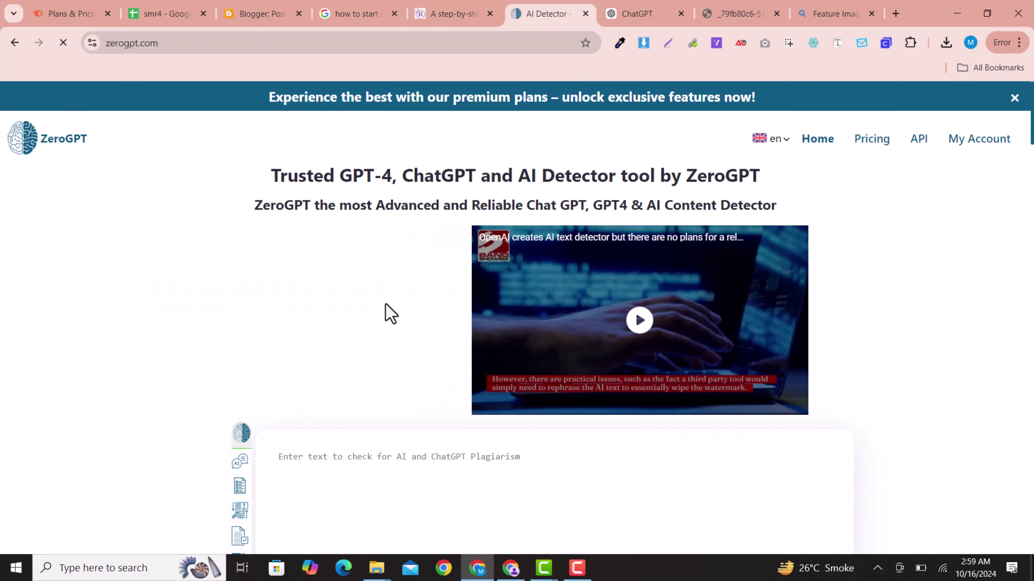
{"action": "scroll", "coordinate": [418, 407], "scroll_direction": "down", "scroll_amount": 3}
{"action": "key", "text": "ctrl+v"}
{"action": "left_click", "coordinate": [440, 468]}
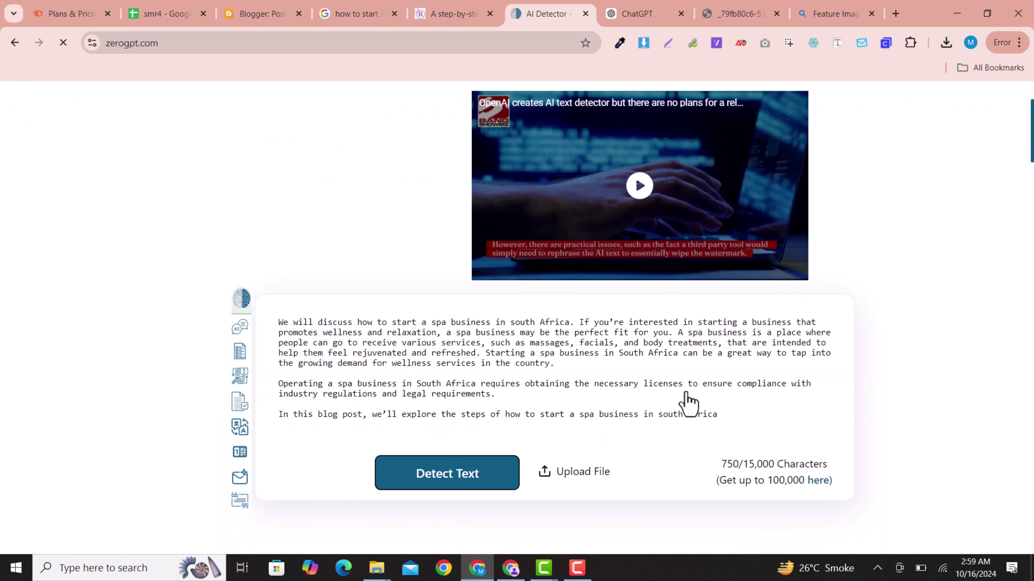
{"action": "scroll", "coordinate": [700, 388], "scroll_direction": "down", "scroll_amount": 5}
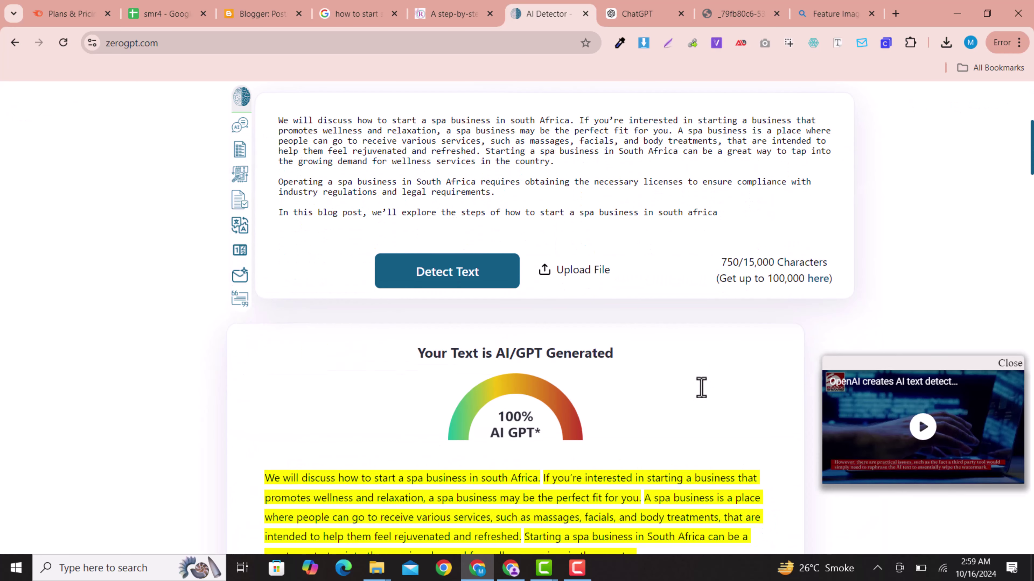
{"action": "scroll", "coordinate": [708, 397], "scroll_direction": "down", "scroll_amount": 3}
{"action": "left_click_drag", "start_coordinate": [263, 342], "coordinate": [729, 538]}
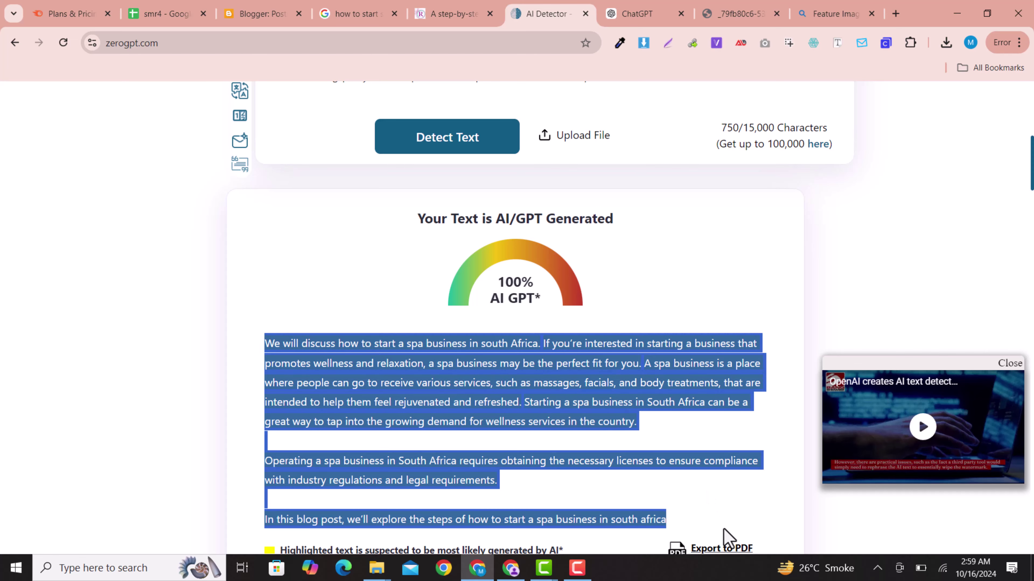
Rerun the Google search for "how to start spa business in South Africa" and look over the ranking results.
{"action": "left_click", "coordinate": [452, 12]}
{"action": "left_click", "coordinate": [361, 12]}
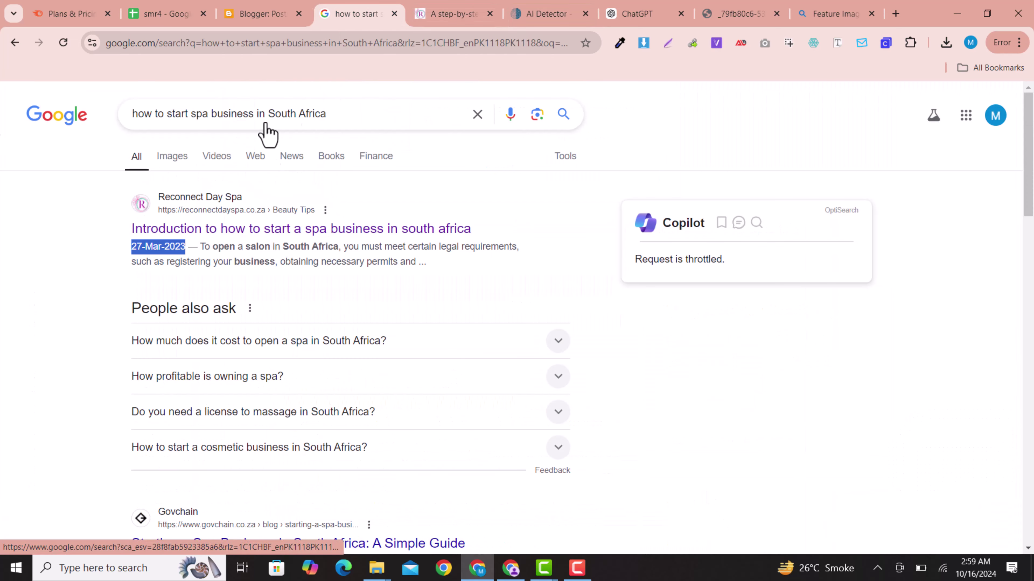
{"action": "left_click", "coordinate": [566, 119]}
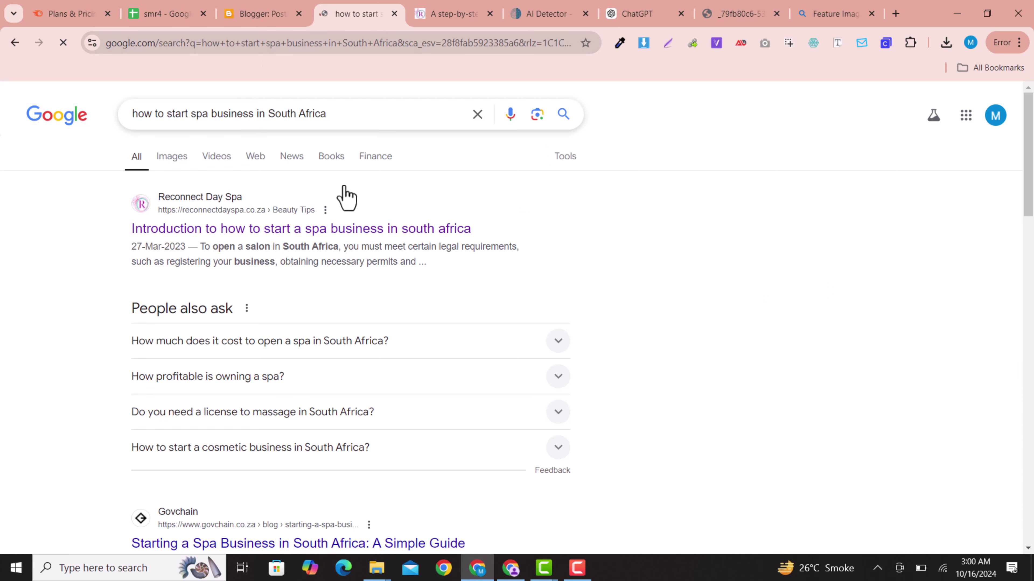
{"action": "scroll", "coordinate": [623, 269], "scroll_direction": "down", "scroll_amount": 2}
{"action": "scroll", "coordinate": [621, 275], "scroll_direction": "down", "scroll_amount": 6}
{"action": "scroll", "coordinate": [408, 263], "scroll_direction": "up", "scroll_amount": 8}
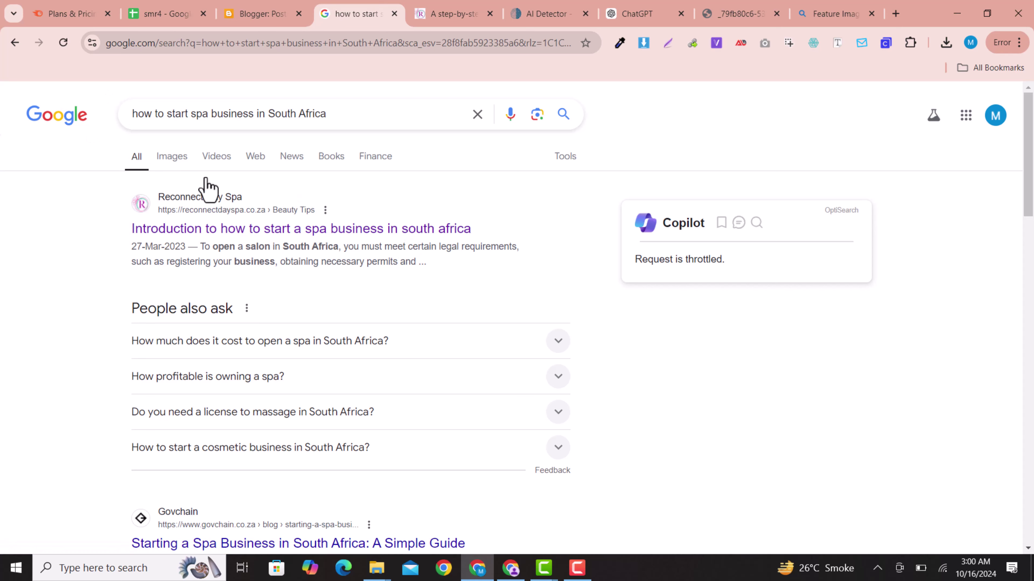
Compare the spa article's introduction with its ZeroGPT detection result, then return to the Google search results.
{"action": "left_click", "coordinate": [447, 13]}
{"action": "scroll", "coordinate": [554, 393], "scroll_direction": "down", "scroll_amount": 5}
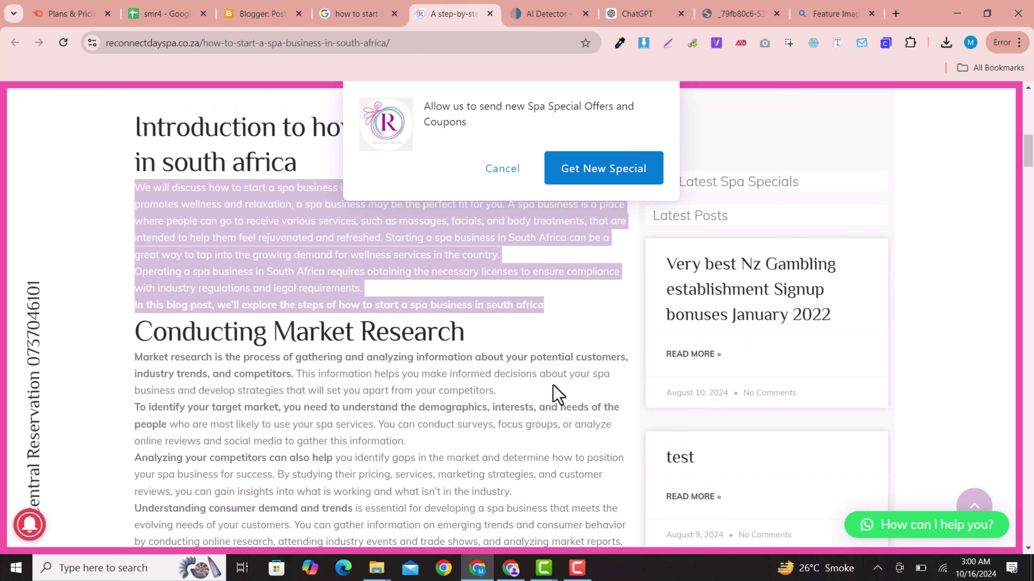
{"action": "left_click", "coordinate": [558, 7]}
{"action": "left_click", "coordinate": [383, 339]}
{"action": "key", "text": "ctrl+a"}
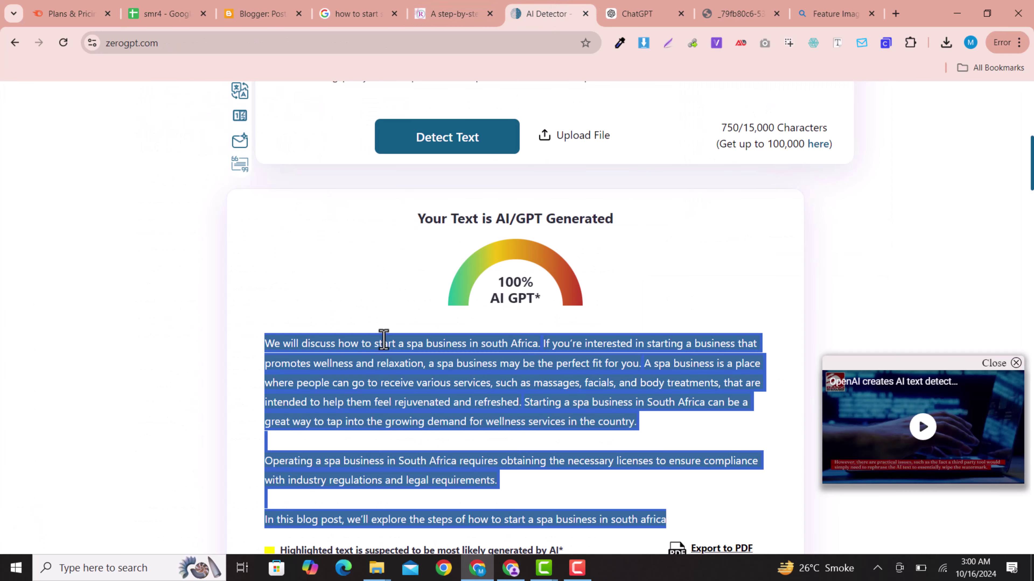
{"action": "scroll", "coordinate": [496, 340], "scroll_direction": "up", "scroll_amount": 3}
{"action": "scroll", "coordinate": [572, 351], "scroll_direction": "down", "scroll_amount": 5}
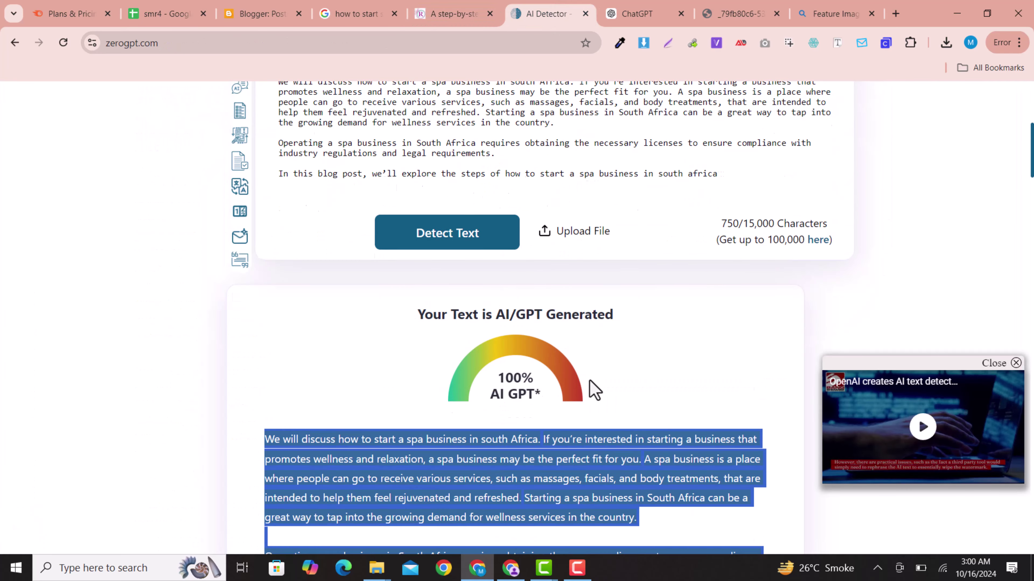
{"action": "left_click", "coordinate": [464, 11]}
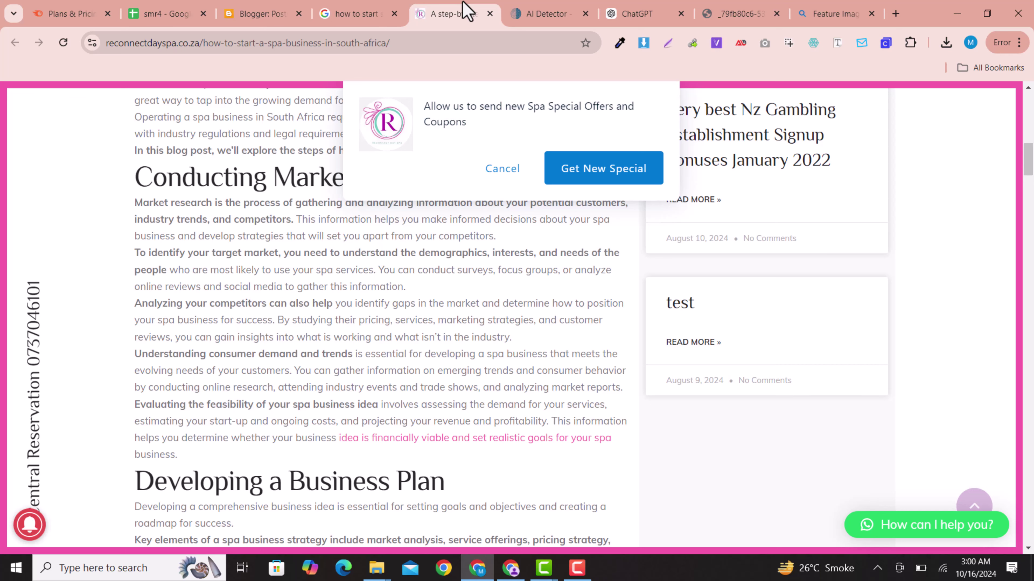
{"action": "left_click", "coordinate": [351, 10]}
Open the Nature's Recipe Dog Food post for editing in Blogger and select its ingredients section through "3. No Artificial Additives".
{"action": "left_click", "coordinate": [255, 12]}
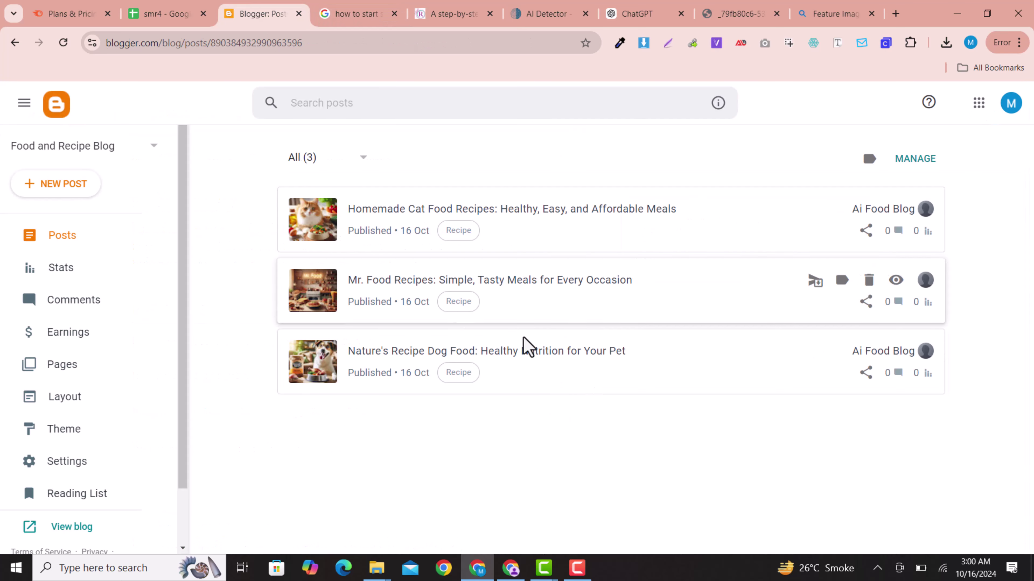
{"action": "left_click", "coordinate": [436, 351]}
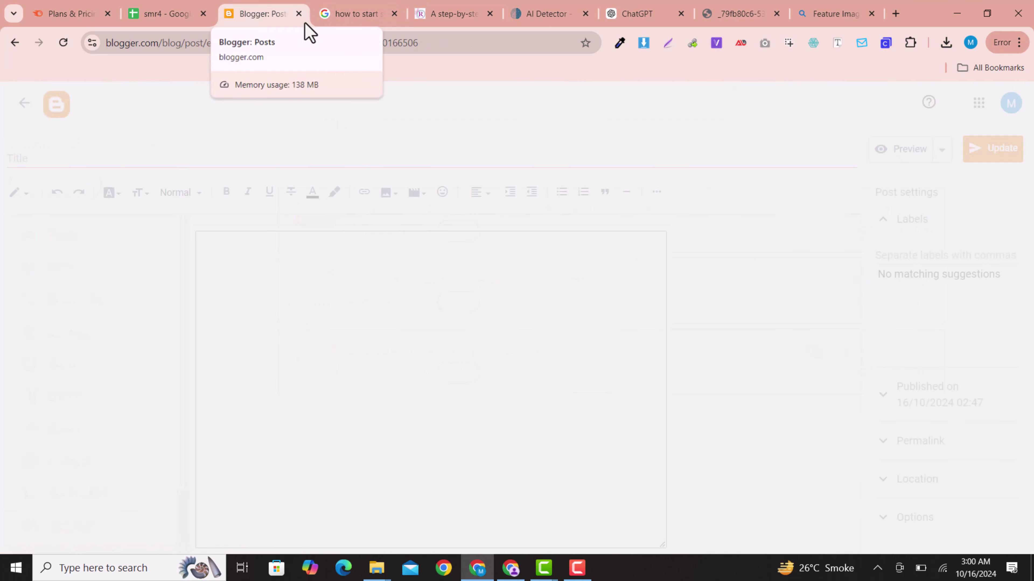
{"action": "scroll", "coordinate": [645, 301], "scroll_direction": "down", "scroll_amount": 15}
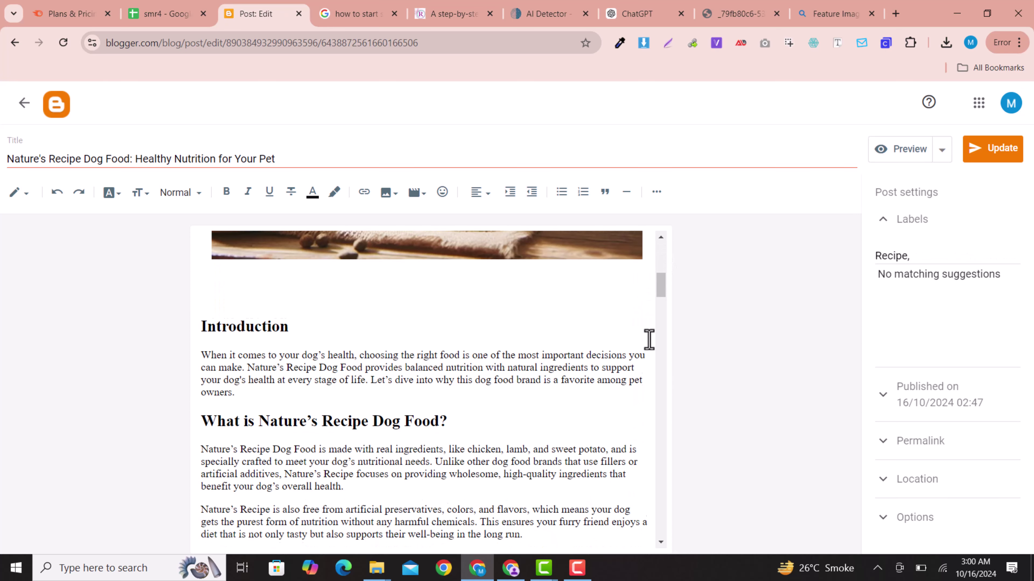
{"action": "left_click_drag", "start_coordinate": [554, 291], "coordinate": [437, 291]}
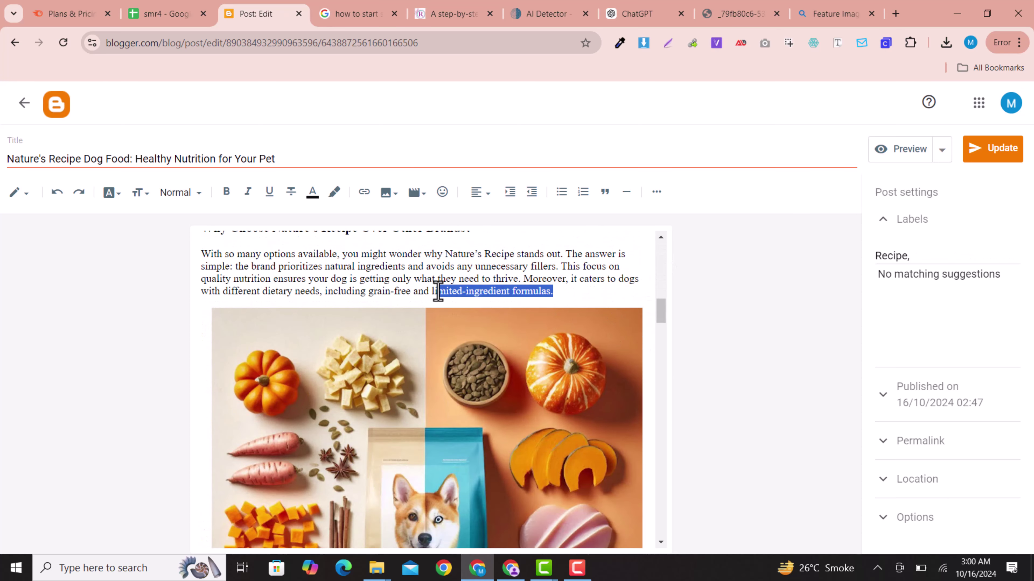
{"action": "scroll", "coordinate": [505, 337], "scroll_direction": "down", "scroll_amount": 10}
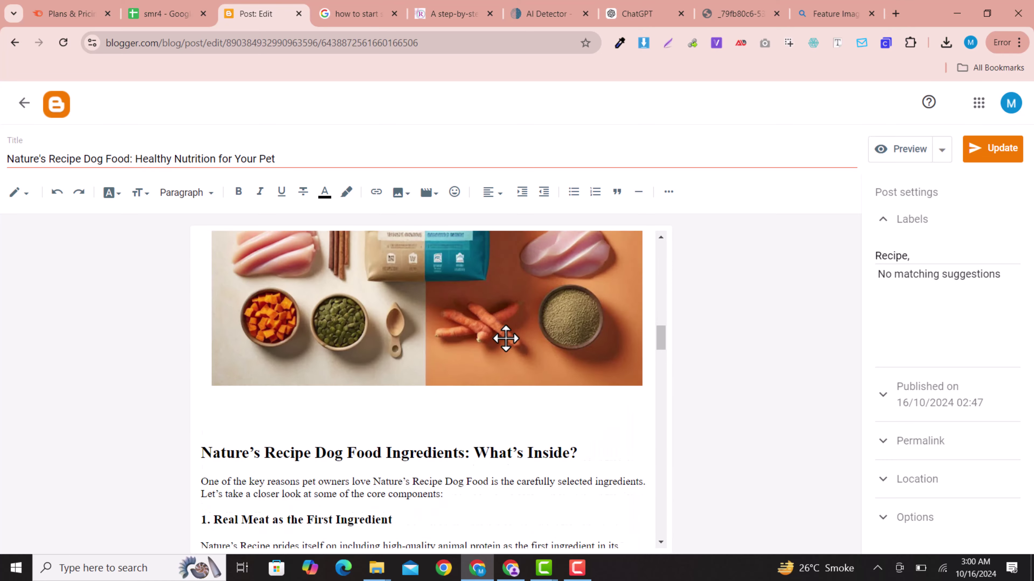
{"action": "left_click_drag", "start_coordinate": [201, 273], "coordinate": [515, 517]}
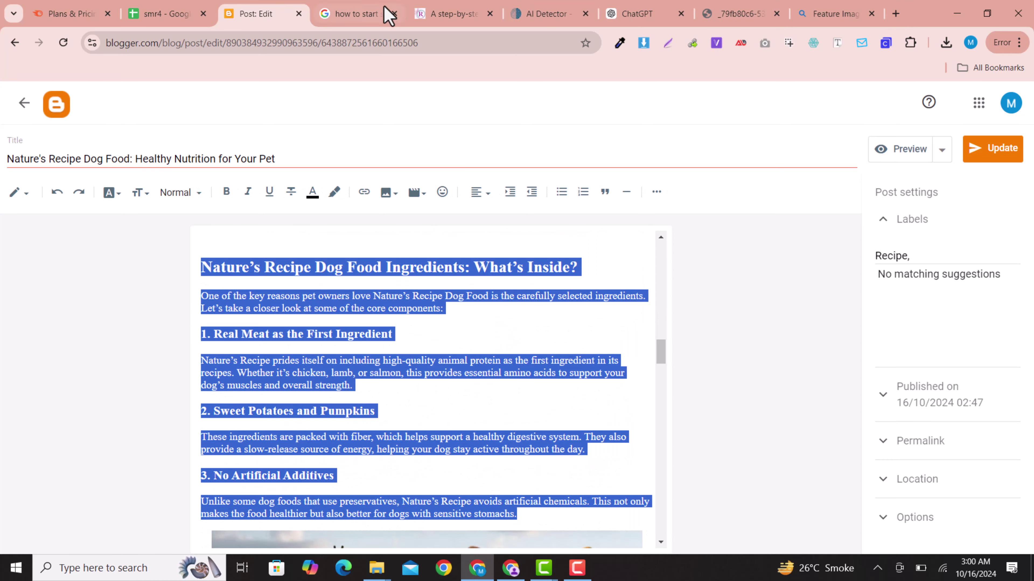
Search Google for "google stranslate" and paste the copied dog food ingredients section as the source text for translation.
{"action": "left_click", "coordinate": [378, 13]}
{"action": "type", "text": "google stranslate"}
{"action": "key", "text": "Return"}
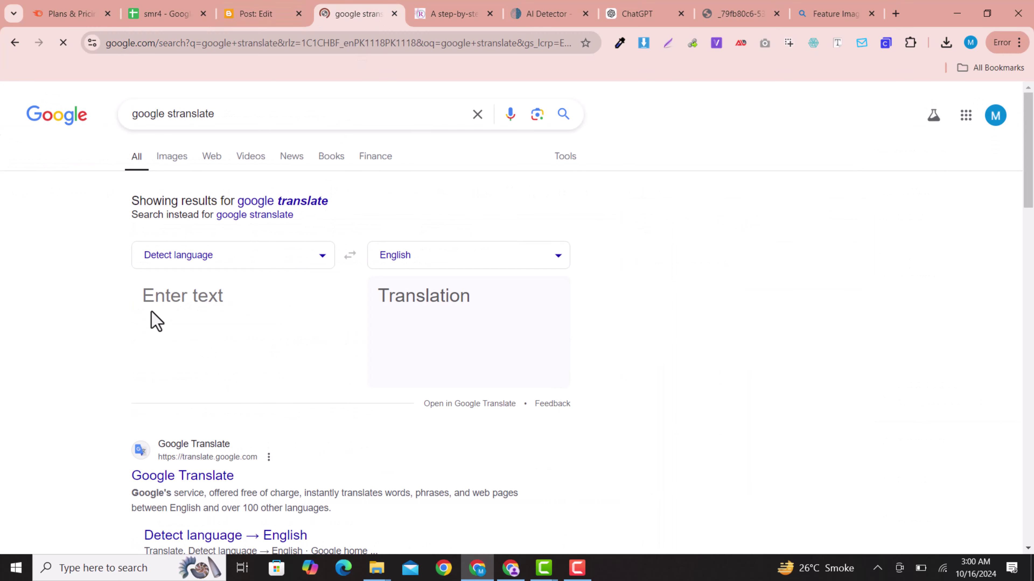
{"action": "left_click", "coordinate": [169, 298]}
{"action": "key", "text": "ctrl+v"}
Set the translation's target language to Urdu.
{"action": "left_click", "coordinate": [410, 265]}
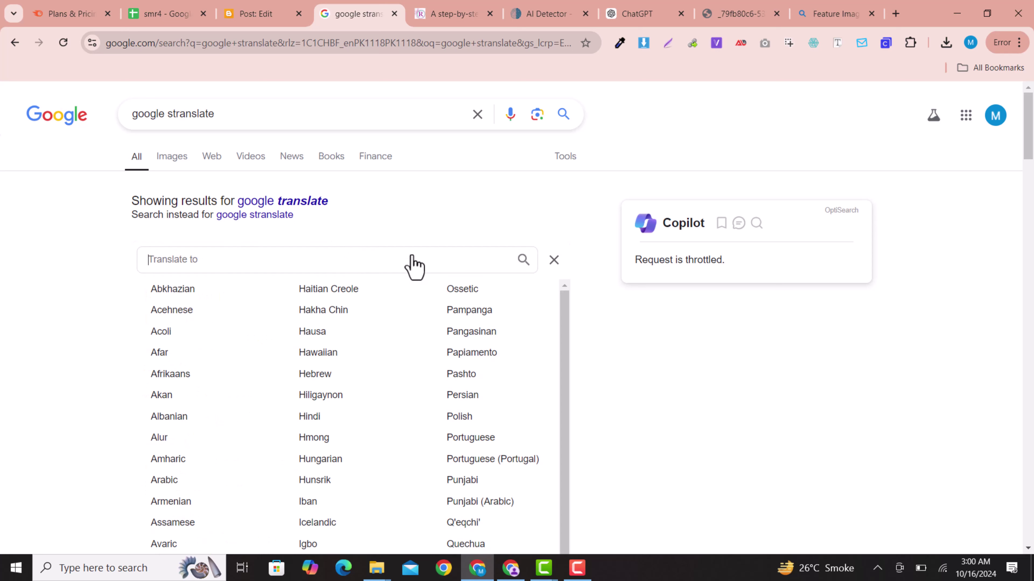
{"action": "type", "text": "ud"}
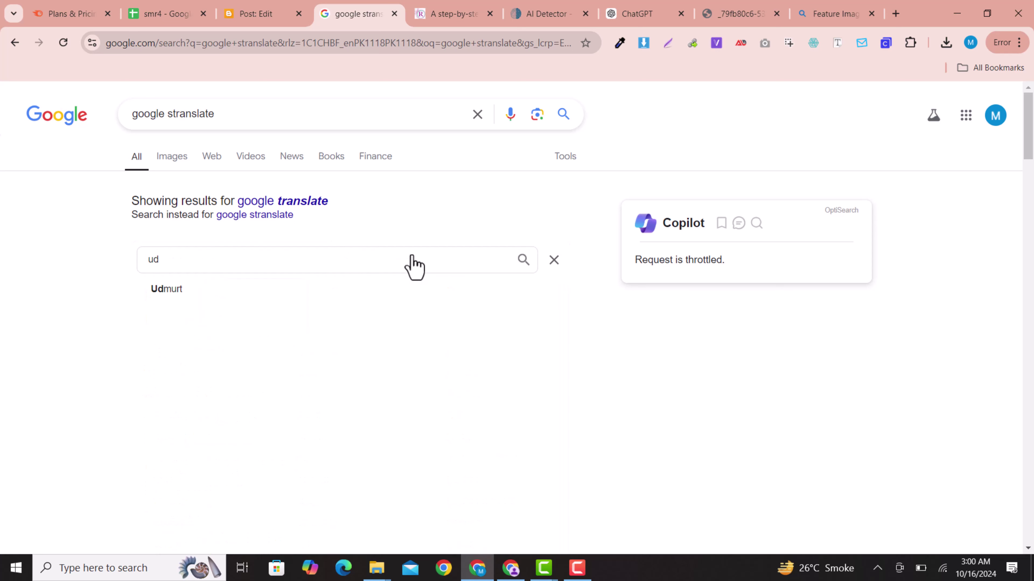
{"action": "key", "text": "BackSpace"}
{"action": "type", "text": "rdu"}
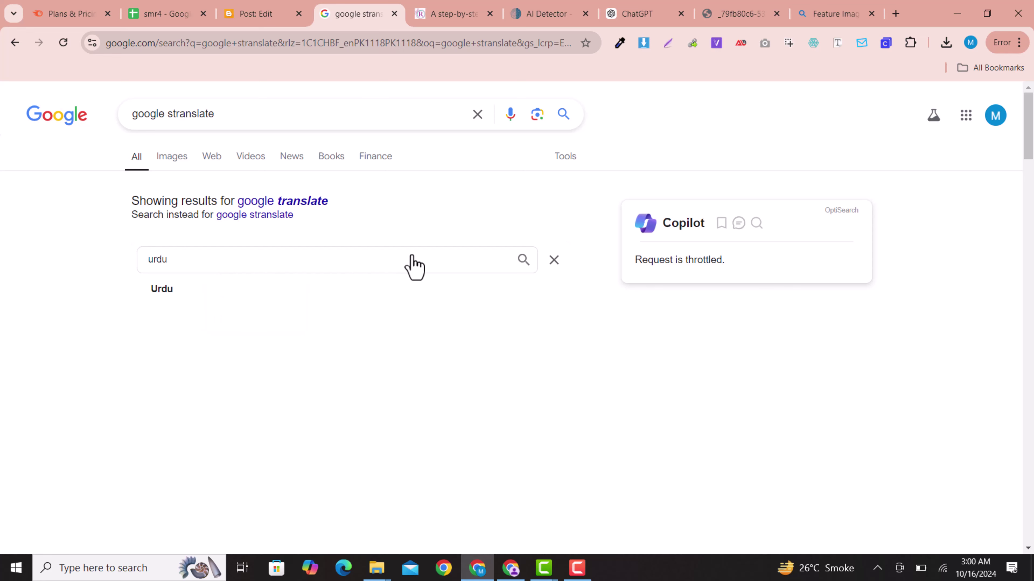
{"action": "left_click", "coordinate": [182, 292]}
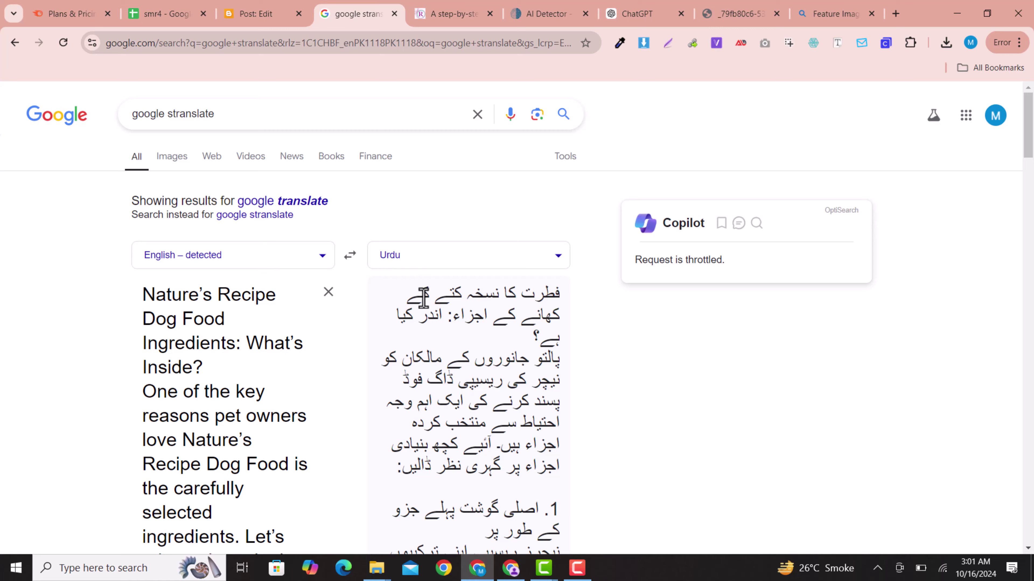
Look over the Urdu translation, highlighting it from the opening heading to the third ingredient heading.
{"action": "scroll", "coordinate": [407, 199], "scroll_direction": "down", "scroll_amount": 3}
{"action": "left_click_drag", "start_coordinate": [406, 165], "coordinate": [495, 417]}
{"action": "scroll", "coordinate": [475, 265], "scroll_direction": "up", "scroll_amount": 3}
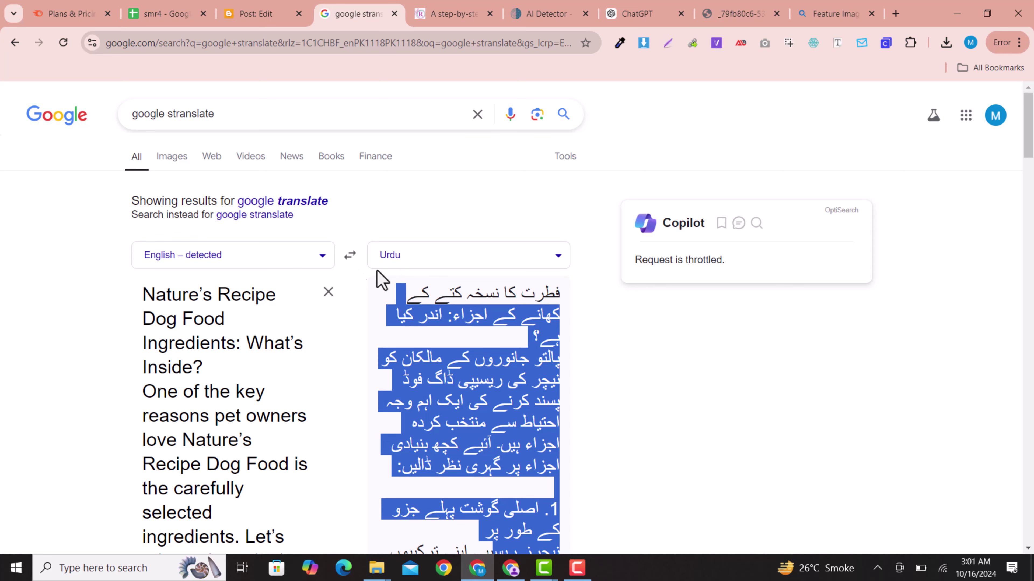
{"action": "scroll", "coordinate": [214, 316], "scroll_direction": "down", "scroll_amount": 2}
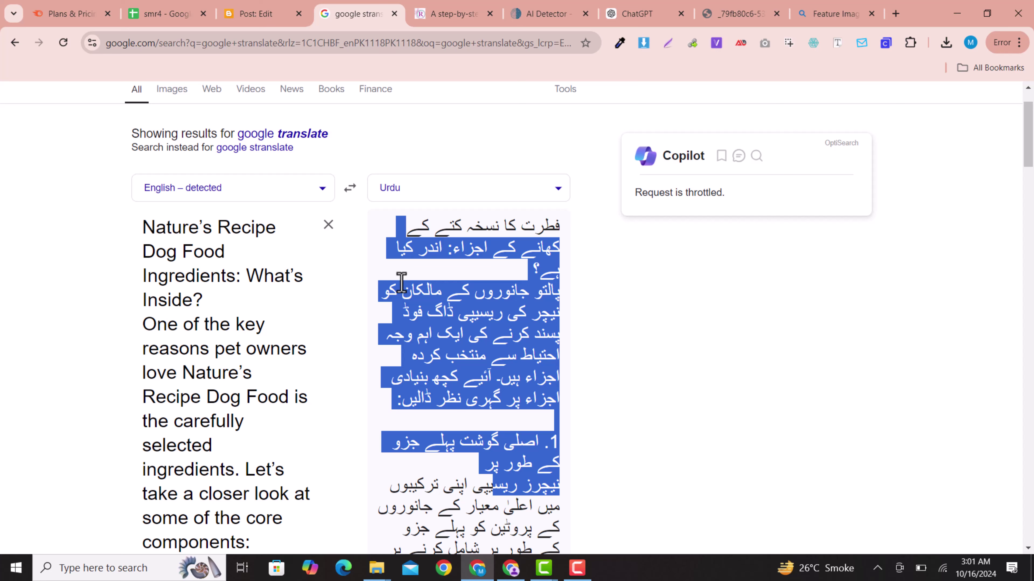
{"action": "left_click", "coordinate": [383, 287]}
{"action": "scroll", "coordinate": [173, 258], "scroll_direction": "up", "scroll_amount": 2}
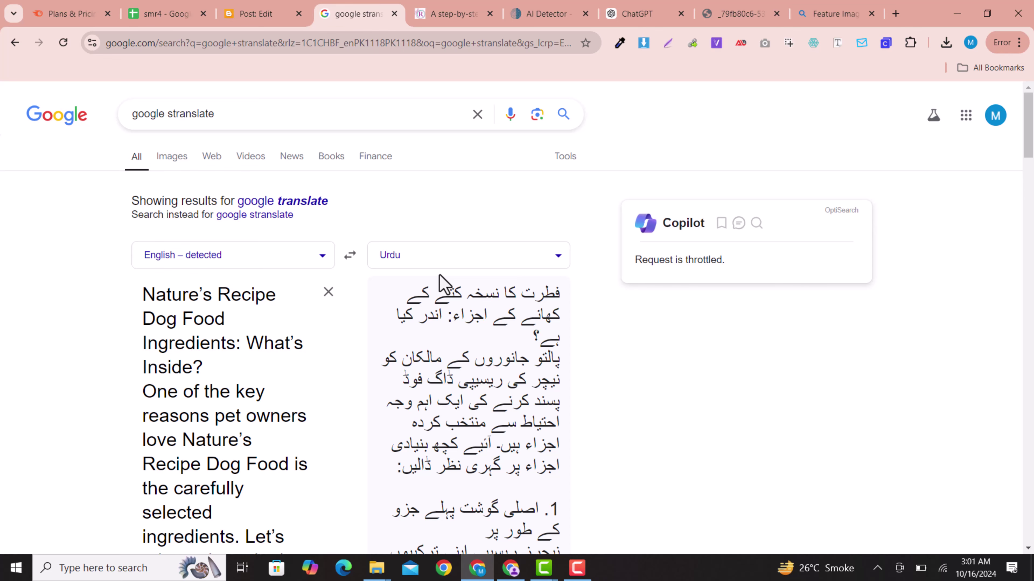
{"action": "left_click_drag", "start_coordinate": [554, 289], "coordinate": [451, 350]}
{"action": "scroll", "coordinate": [510, 505], "scroll_direction": "down", "scroll_amount": 6}
{"action": "scroll", "coordinate": [511, 431], "scroll_direction": "down", "scroll_amount": 2}
{"action": "scroll", "coordinate": [470, 525], "scroll_direction": "down", "scroll_amount": 3}
{"action": "scroll", "coordinate": [441, 318], "scroll_direction": "up", "scroll_amount": 3}
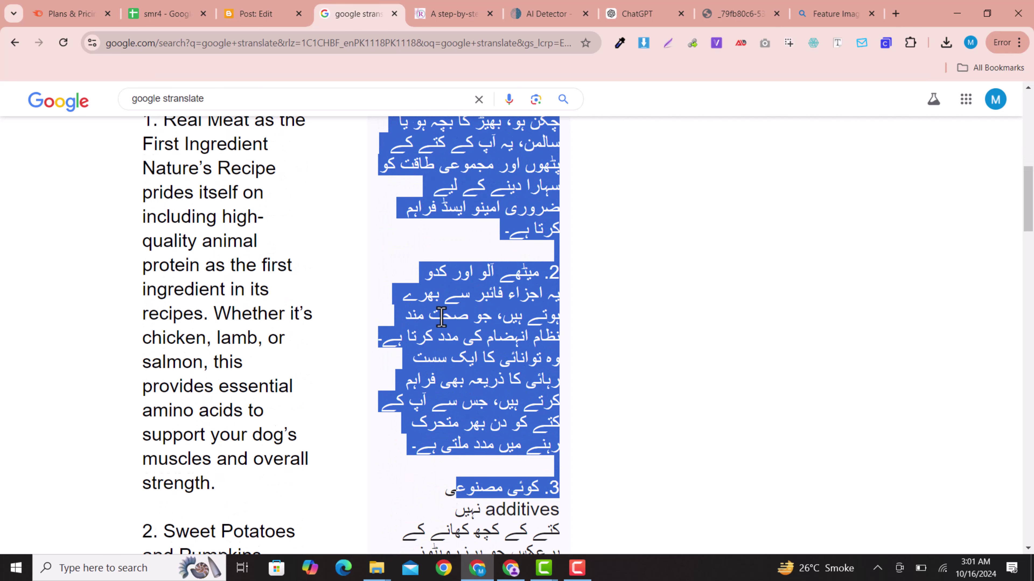
{"action": "scroll", "coordinate": [436, 269], "scroll_direction": "up", "scroll_amount": 4}
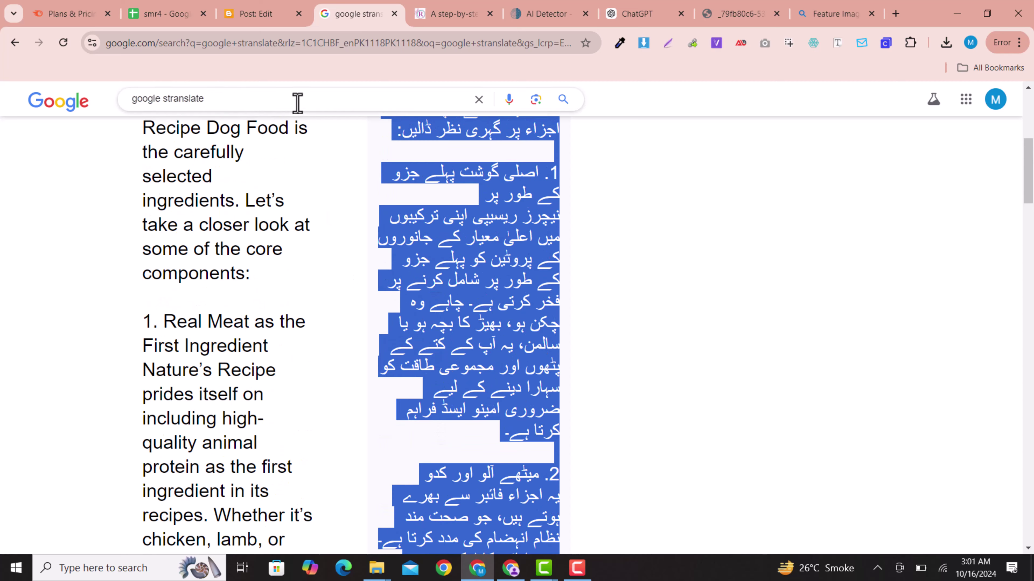
Return to the Blogger post and highlight the word "Recipe" in the "Why Choose Nature's Recipe Over Other Brands?" heading.
{"action": "left_click", "coordinate": [260, 13]}
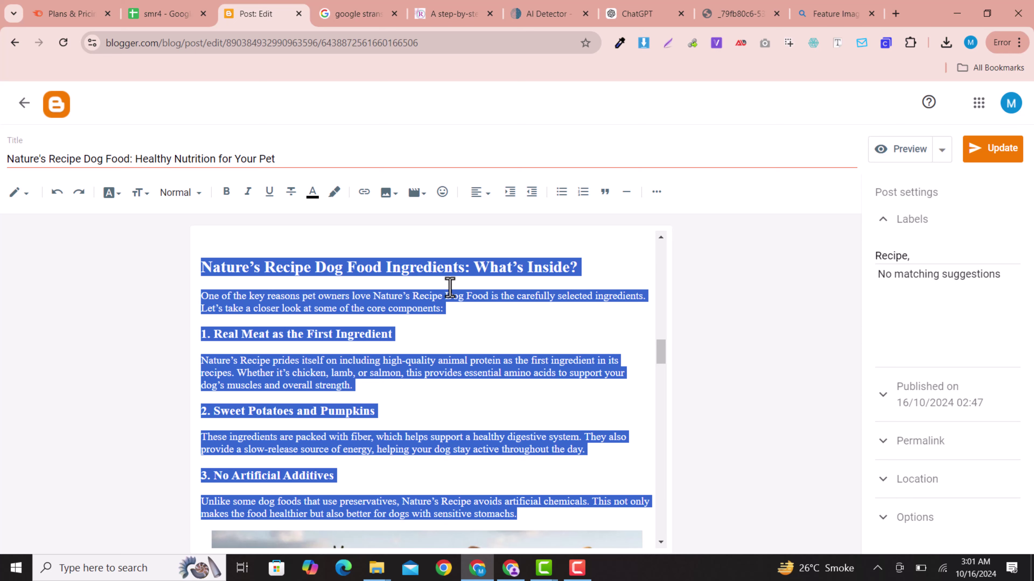
{"action": "scroll", "coordinate": [450, 287], "scroll_direction": "up", "scroll_amount": 10}
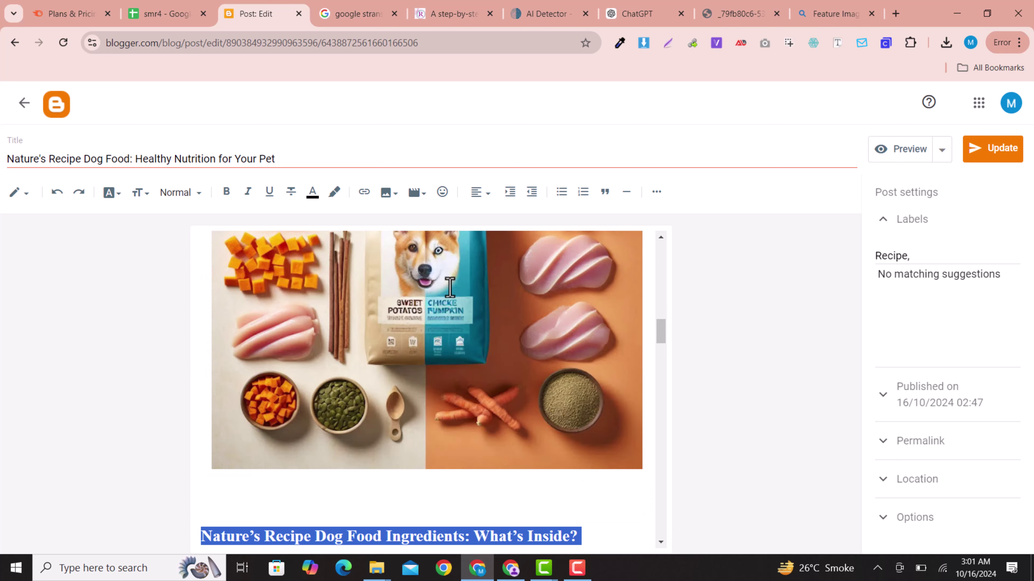
{"action": "left_click", "coordinate": [466, 321]}
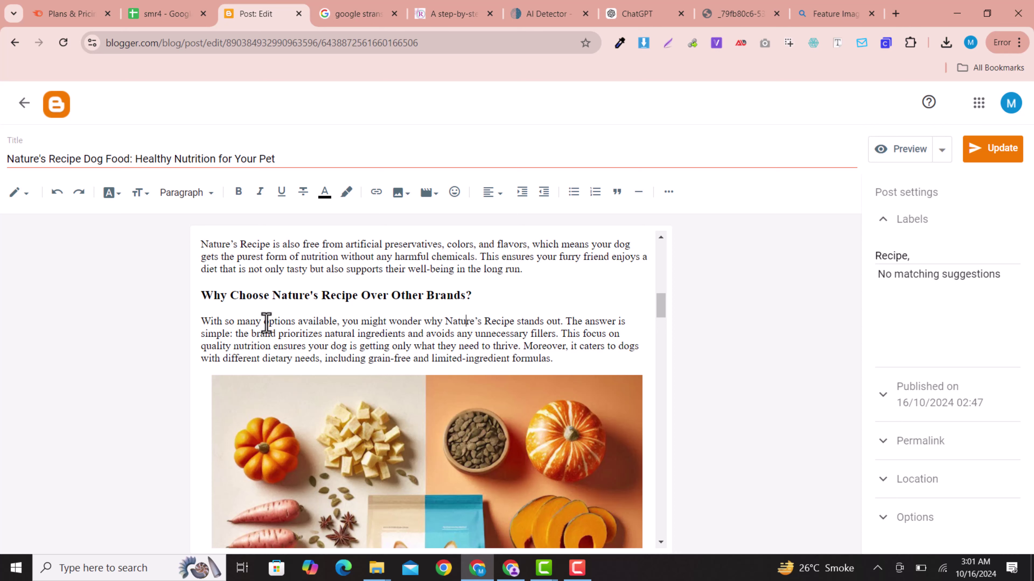
{"action": "left_click_drag", "start_coordinate": [264, 324], "coordinate": [357, 295]}
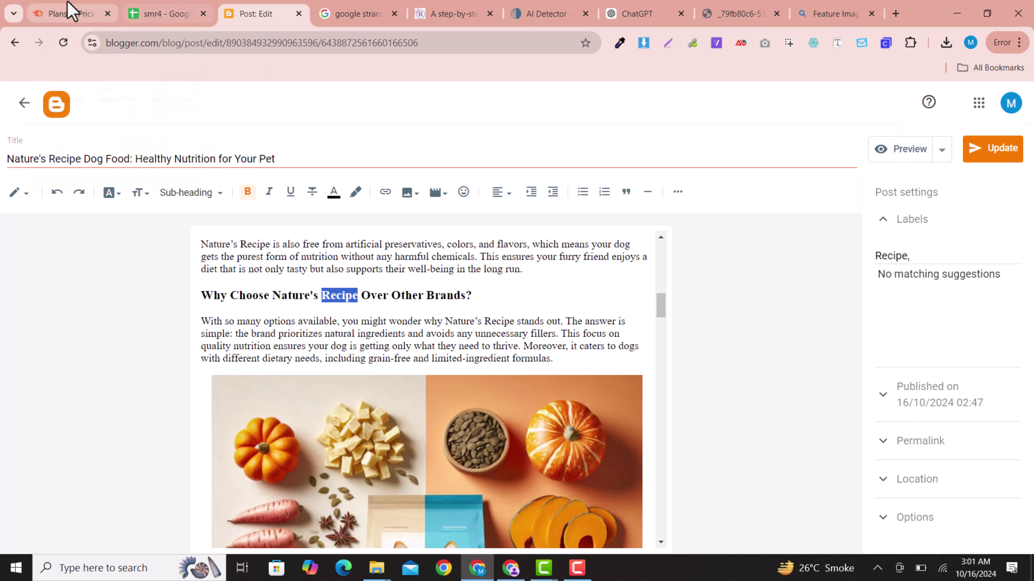
Leave the post editor for the posts list and view the live Food and Recipe Blog.
{"action": "left_click", "coordinate": [71, 13]}
{"action": "left_click", "coordinate": [167, 14]}
{"action": "left_click", "coordinate": [259, 13]}
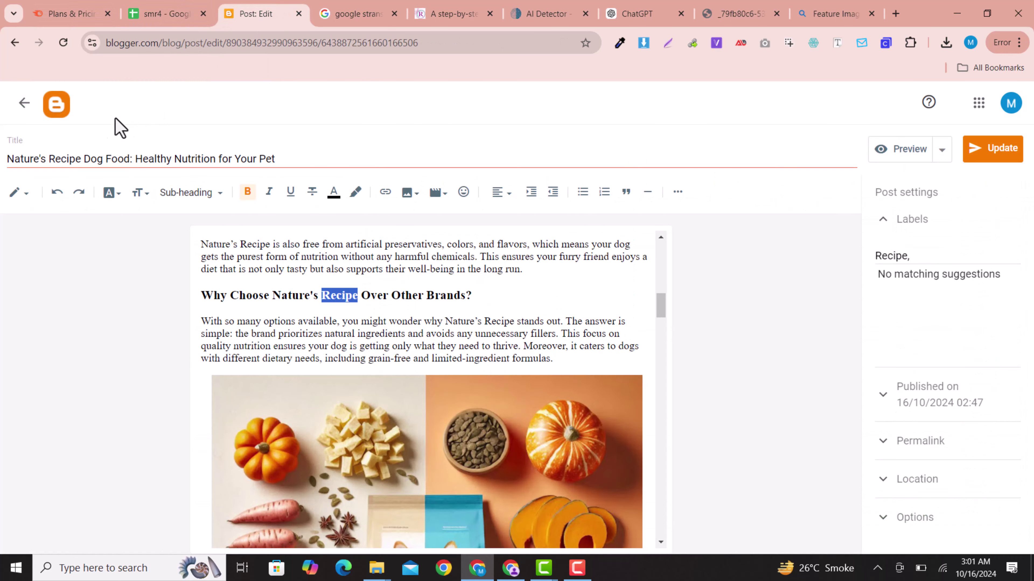
{"action": "left_click", "coordinate": [26, 103]}
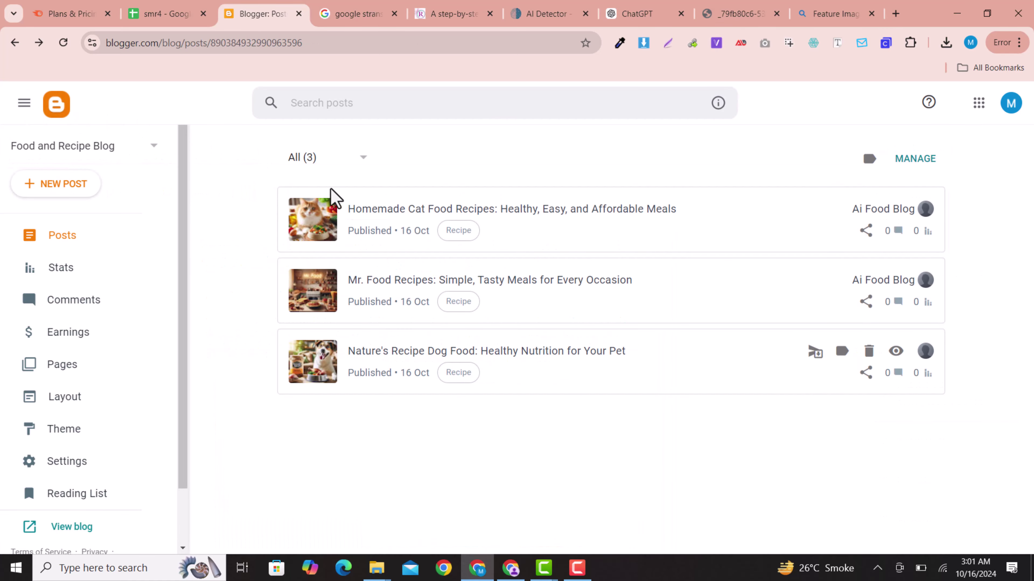
{"action": "scroll", "coordinate": [70, 363], "scroll_direction": "down", "scroll_amount": 2}
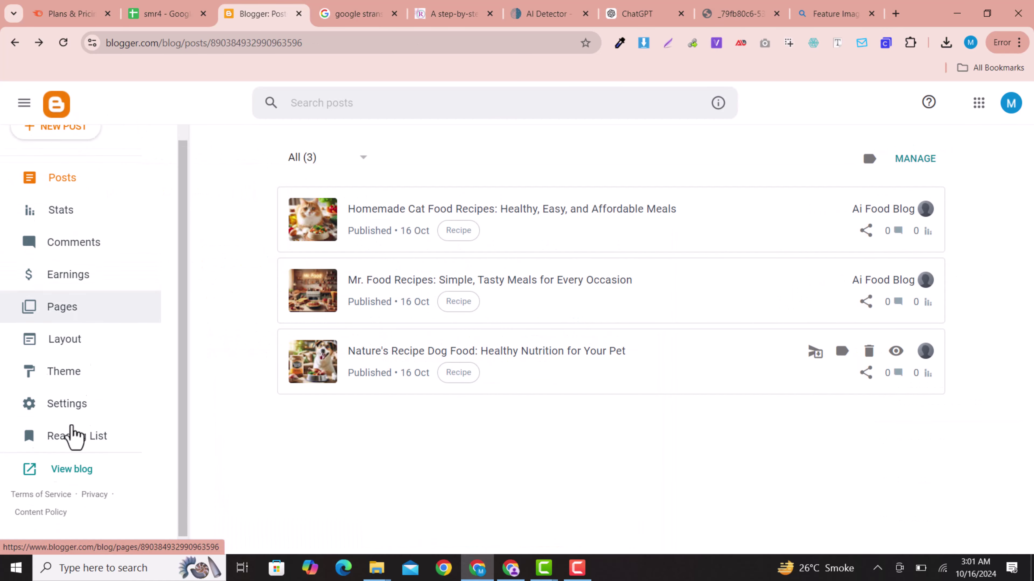
{"action": "left_click", "coordinate": [77, 472]}
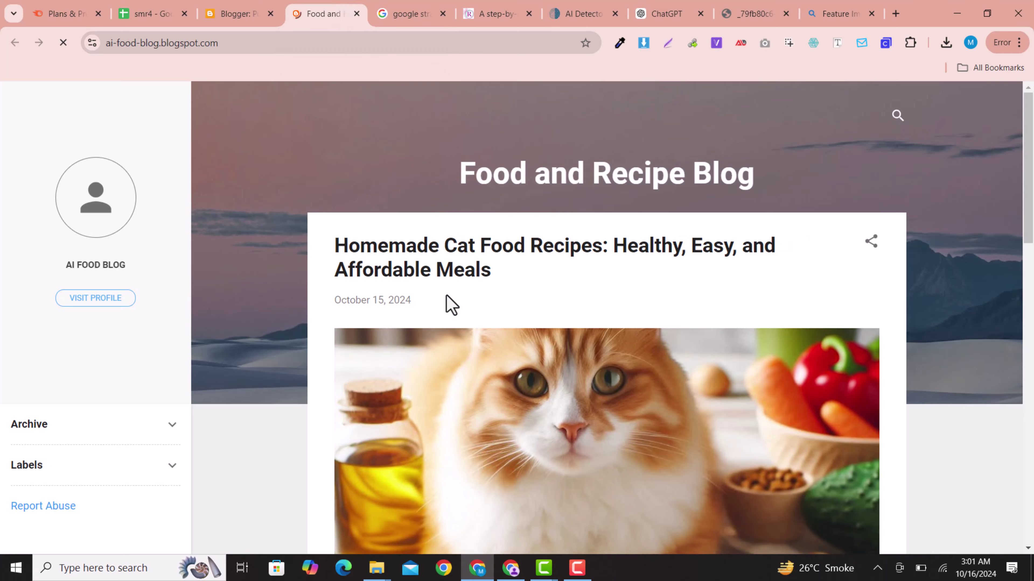
Show the live blog's posts labelled Recipe and copy that label page's URL.
{"action": "scroll", "coordinate": [448, 301], "scroll_direction": "down", "scroll_amount": 1}
{"action": "scroll", "coordinate": [446, 295], "scroll_direction": "down", "scroll_amount": 8}
{"action": "scroll", "coordinate": [455, 291], "scroll_direction": "up", "scroll_amount": 6}
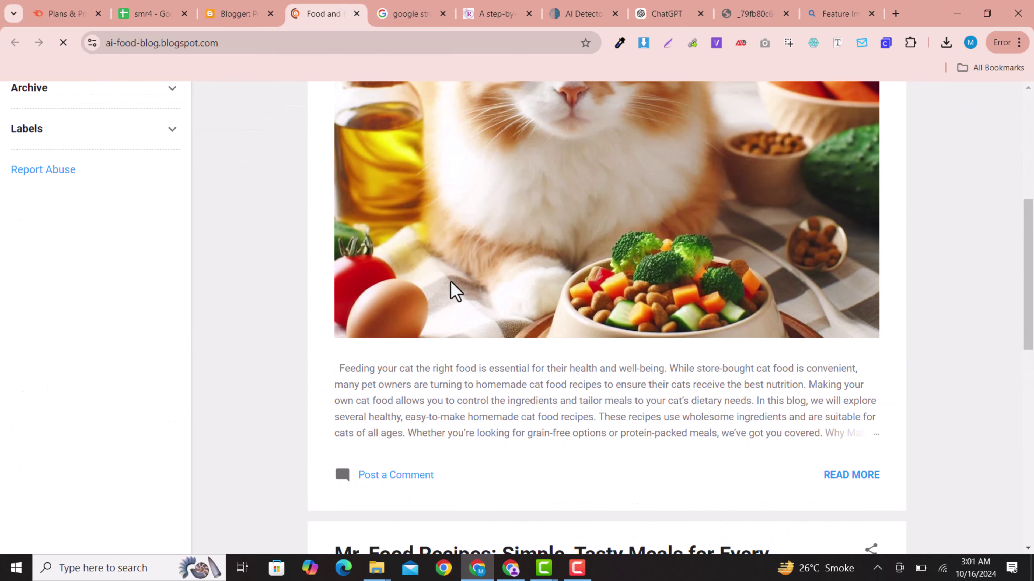
{"action": "left_click", "coordinate": [86, 334]}
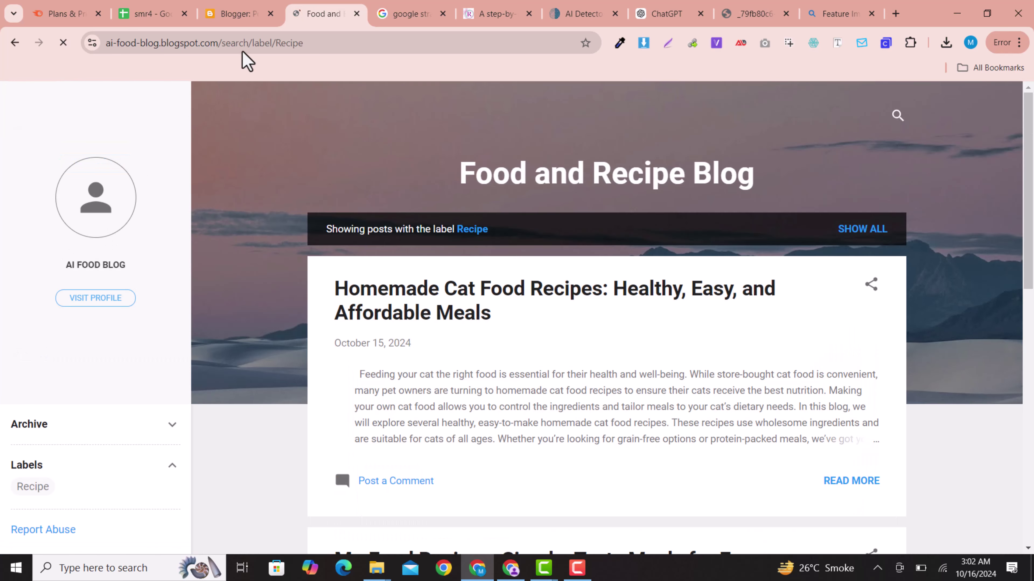
{"action": "left_click", "coordinate": [337, 48]}
{"action": "left_click_drag", "start_coordinate": [338, 47], "coordinate": [102, 48]}
{"action": "key", "text": "ctrl+c"}
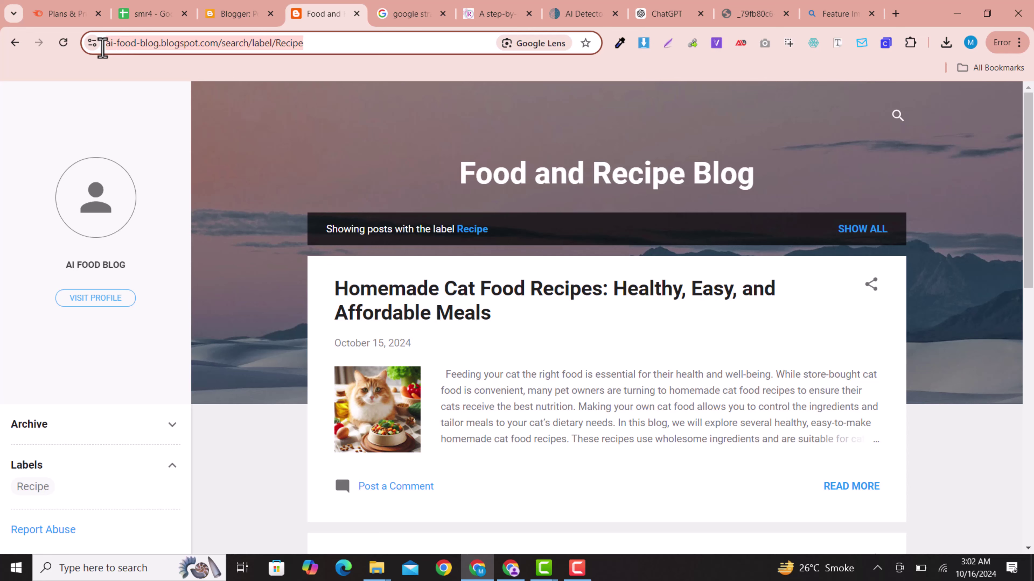
Switch back to Blogger and reopen the Nature's Recipe Dog Food post at its "What is Nature's Recipe Dog Food?" section.
{"action": "left_click", "coordinate": [222, 12]}
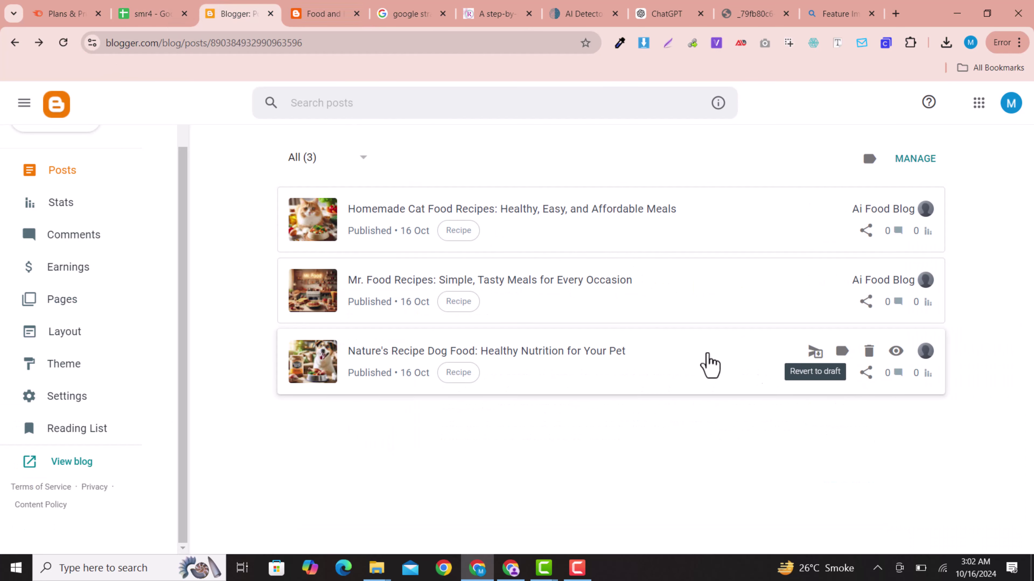
{"action": "left_click", "coordinate": [574, 365]}
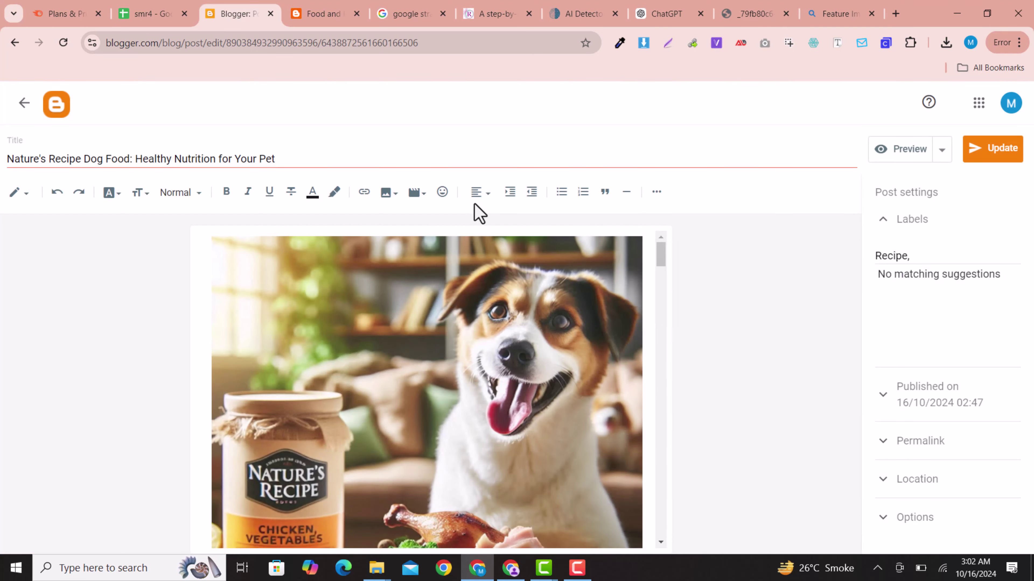
{"action": "scroll", "coordinate": [514, 348], "scroll_direction": "down", "scroll_amount": 9}
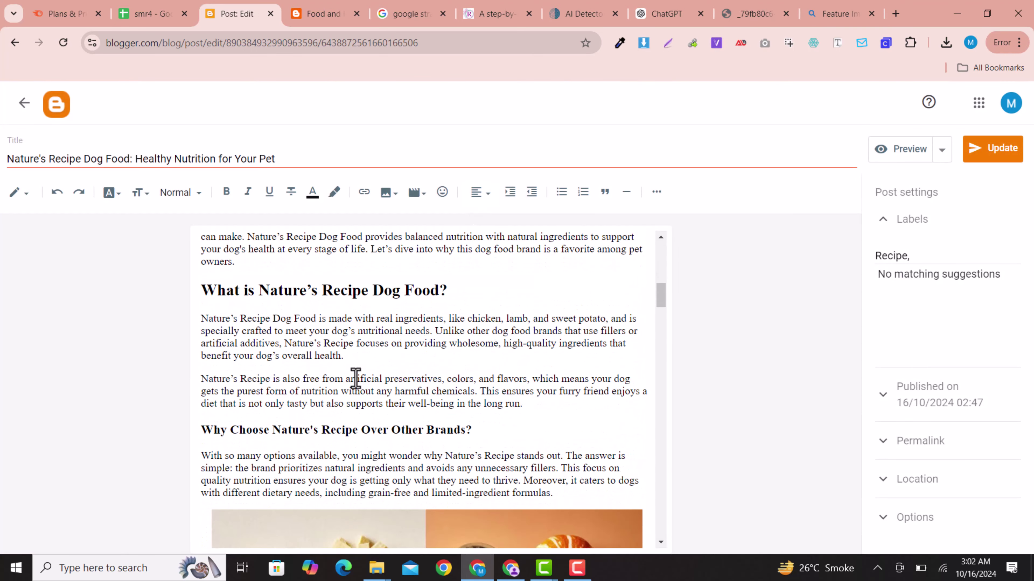
Link the word "Recipe" in the first paragraph under "What is Nature's Recipe Dog Food?" to the copied Recipe label page URL.
{"action": "left_click_drag", "start_coordinate": [239, 322], "coordinate": [270, 321]}
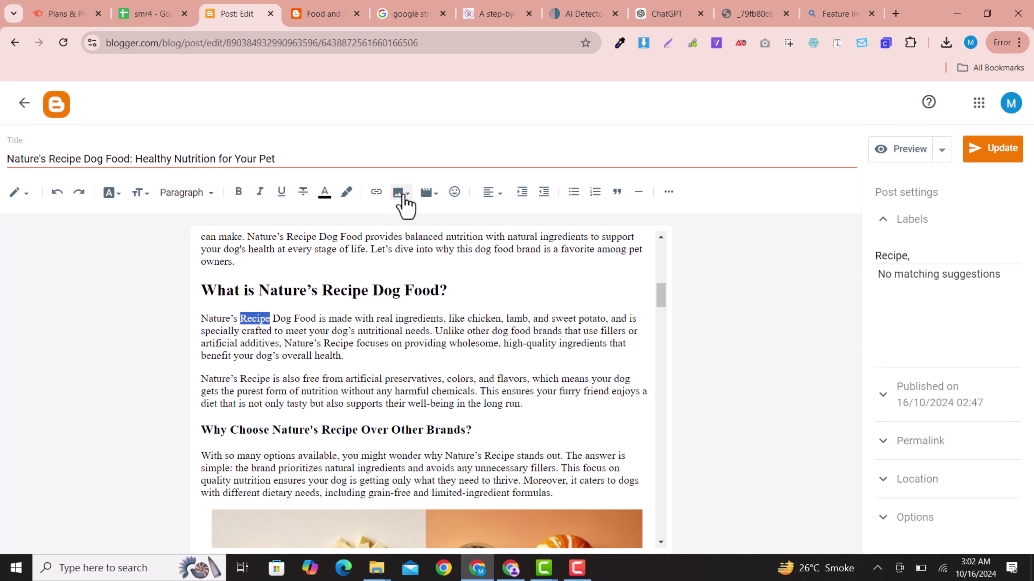
{"action": "left_click", "coordinate": [374, 191]}
{"action": "left_click", "coordinate": [484, 305]}
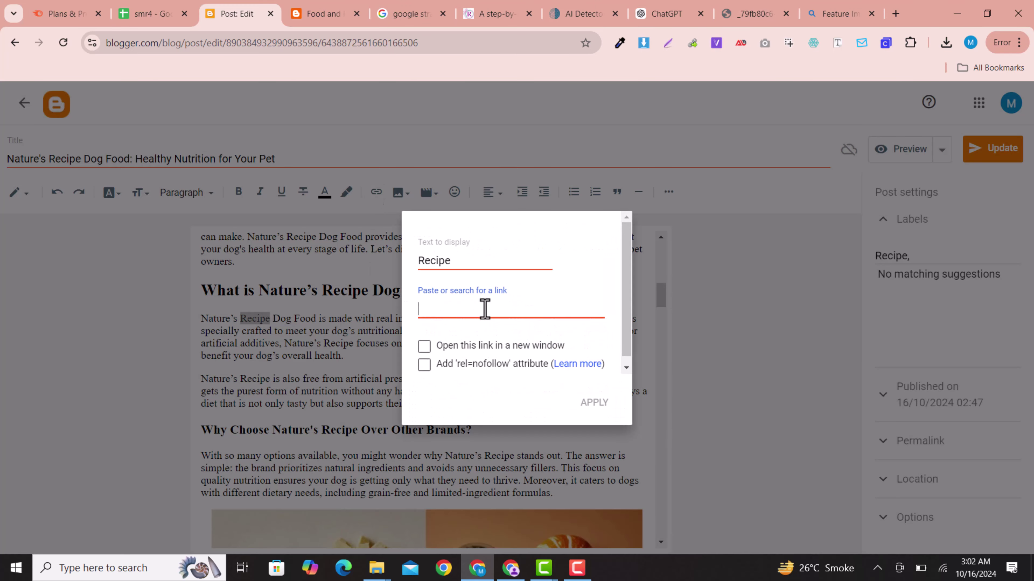
{"action": "key", "text": "ctrl+v"}
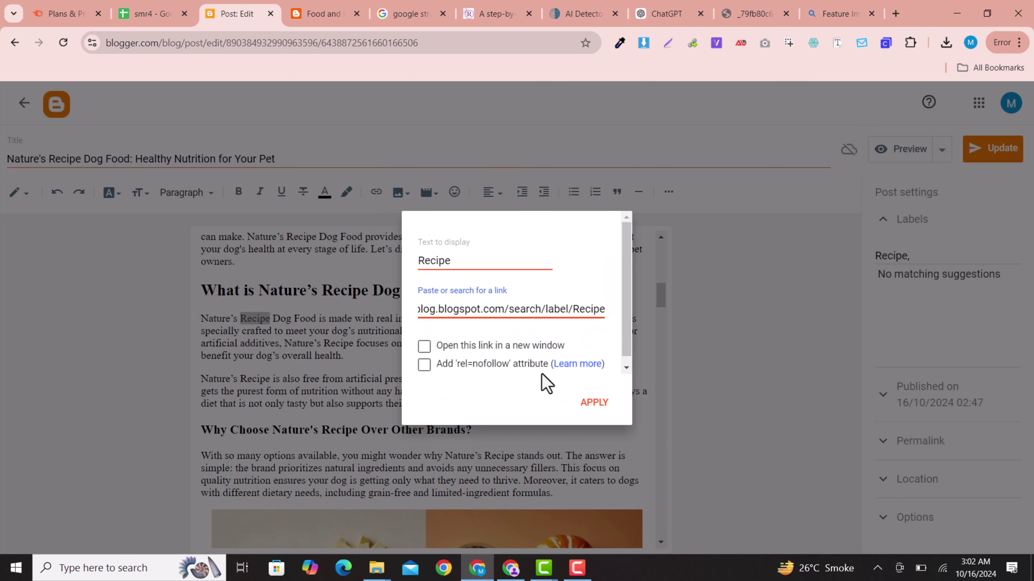
{"action": "left_click", "coordinate": [593, 402]}
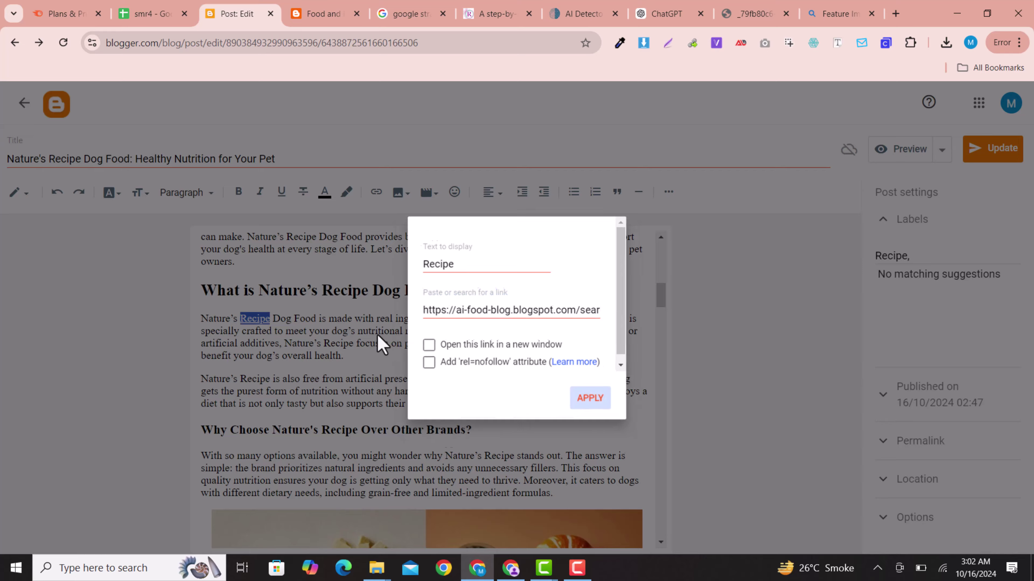
{"action": "left_click", "coordinate": [283, 331]}
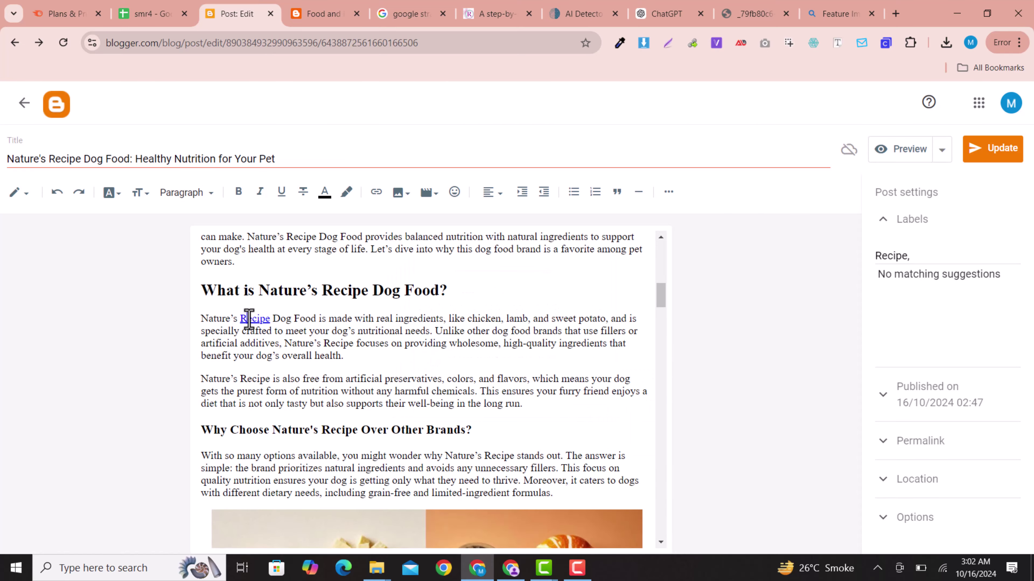
{"action": "scroll", "coordinate": [561, 334], "scroll_direction": "down", "scroll_amount": 1}
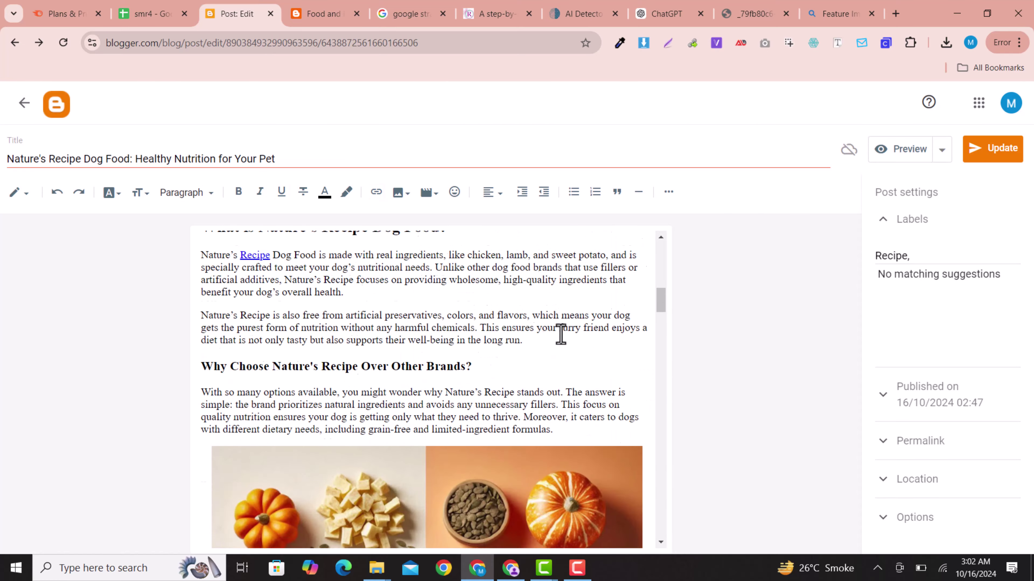
{"action": "scroll", "coordinate": [560, 334], "scroll_direction": "down", "scroll_amount": 7}
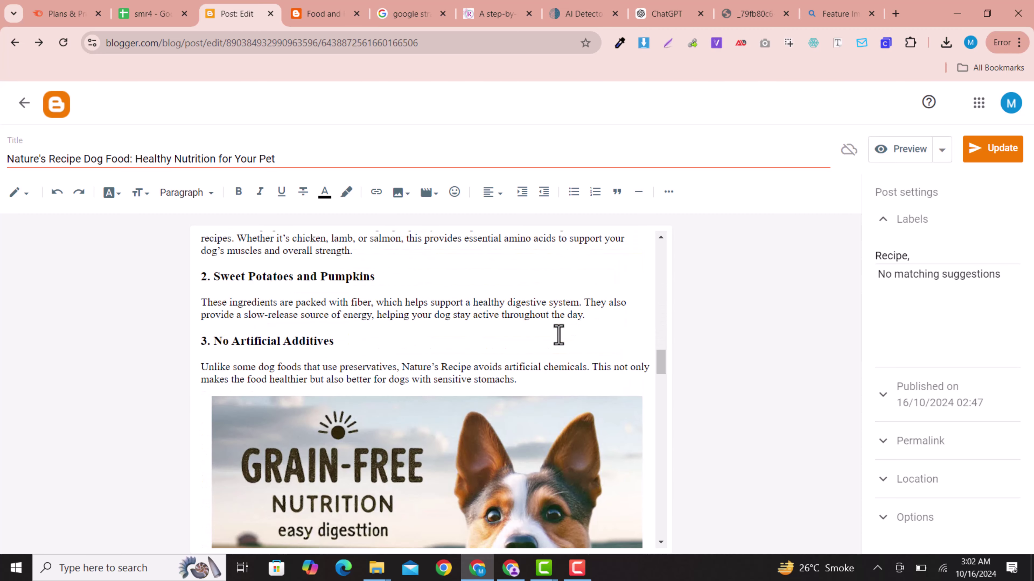